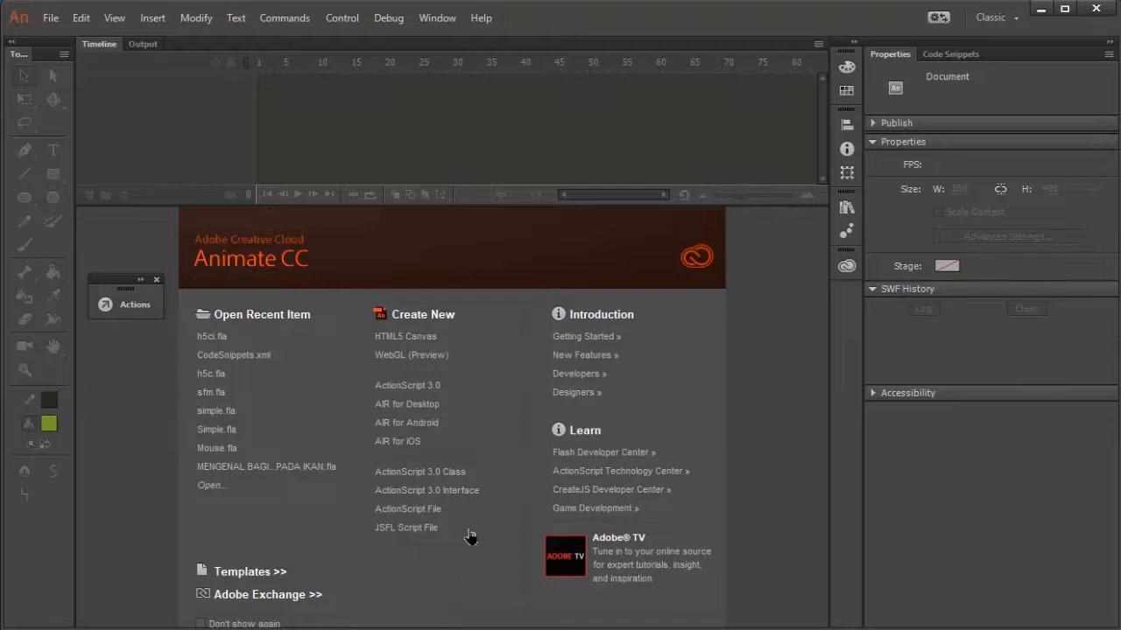
Create a new ActionScript 3.0 document and shrink the timeline area to give the stage more height.
left_click(455, 394)
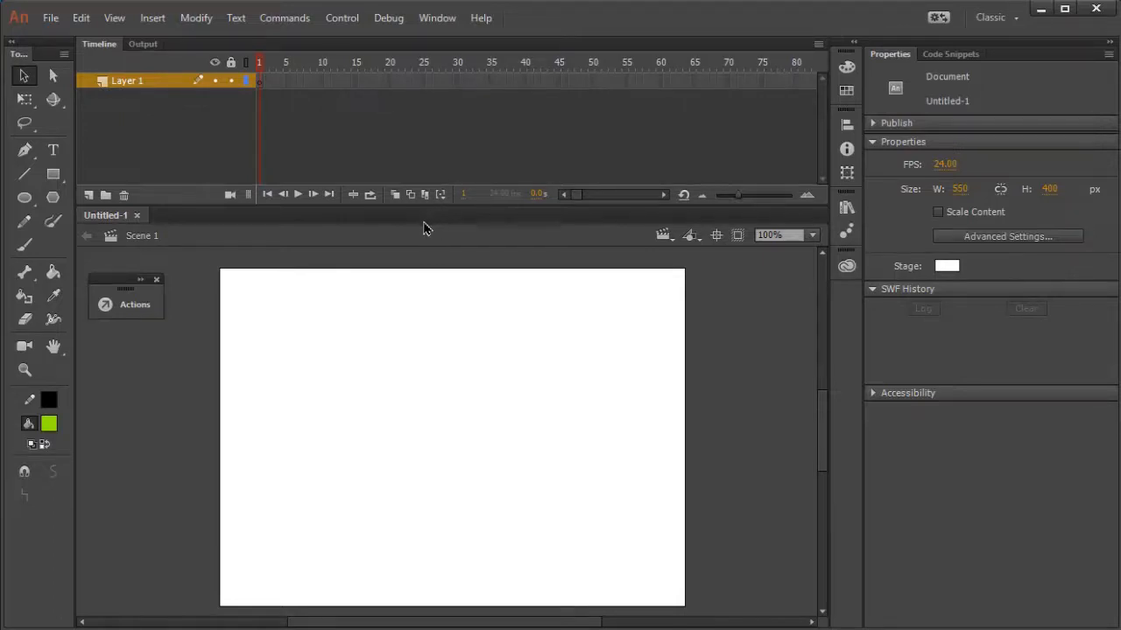
left_click_drag(423, 205, 427, 154)
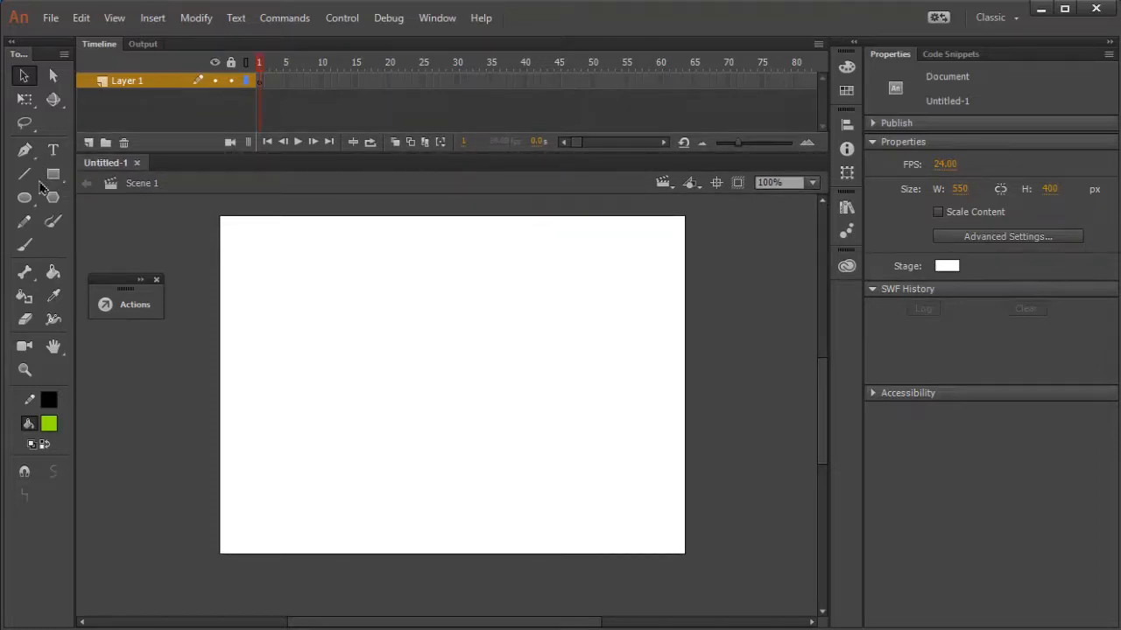
Look at the Bone Tool and Bind Tool variants available in the bone tool group.
left_click(29, 278)
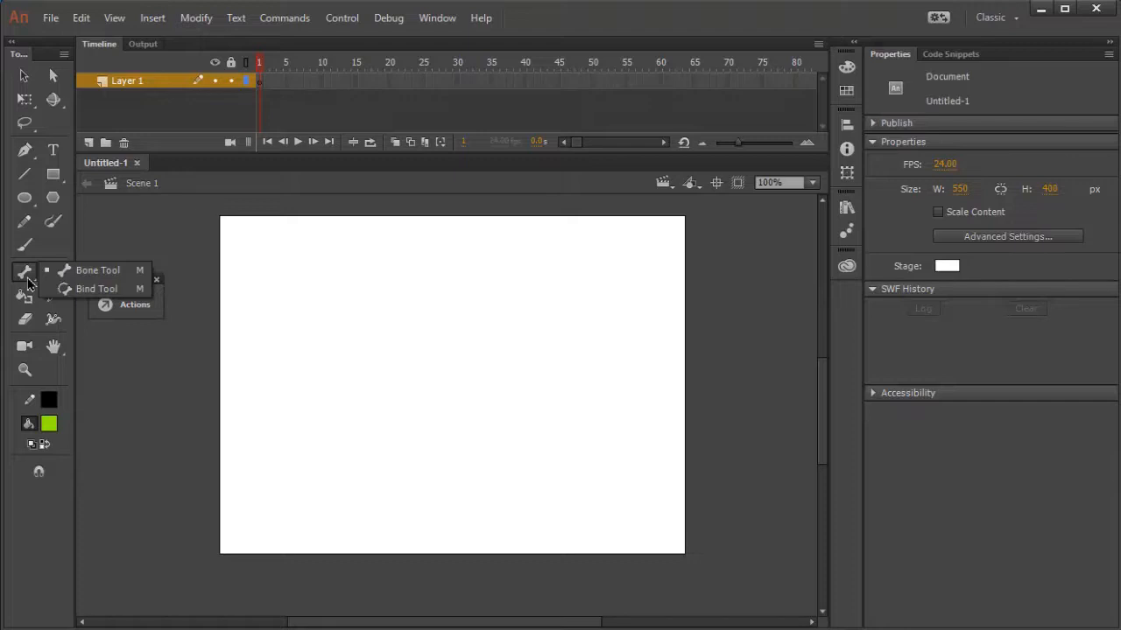
left_click(28, 280)
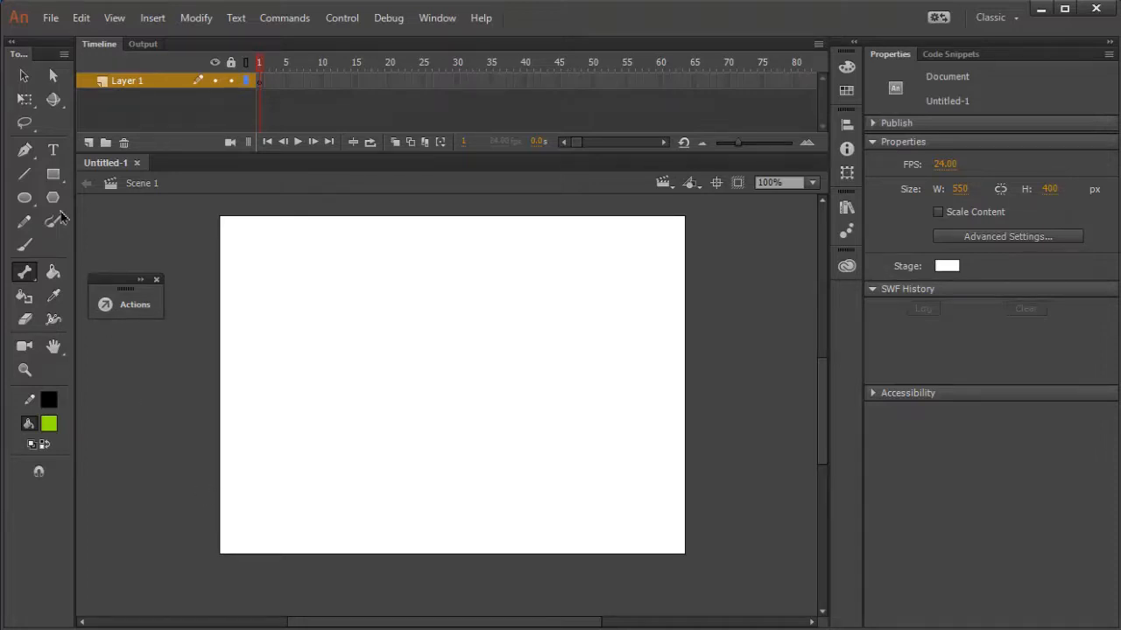
left_click(35, 82)
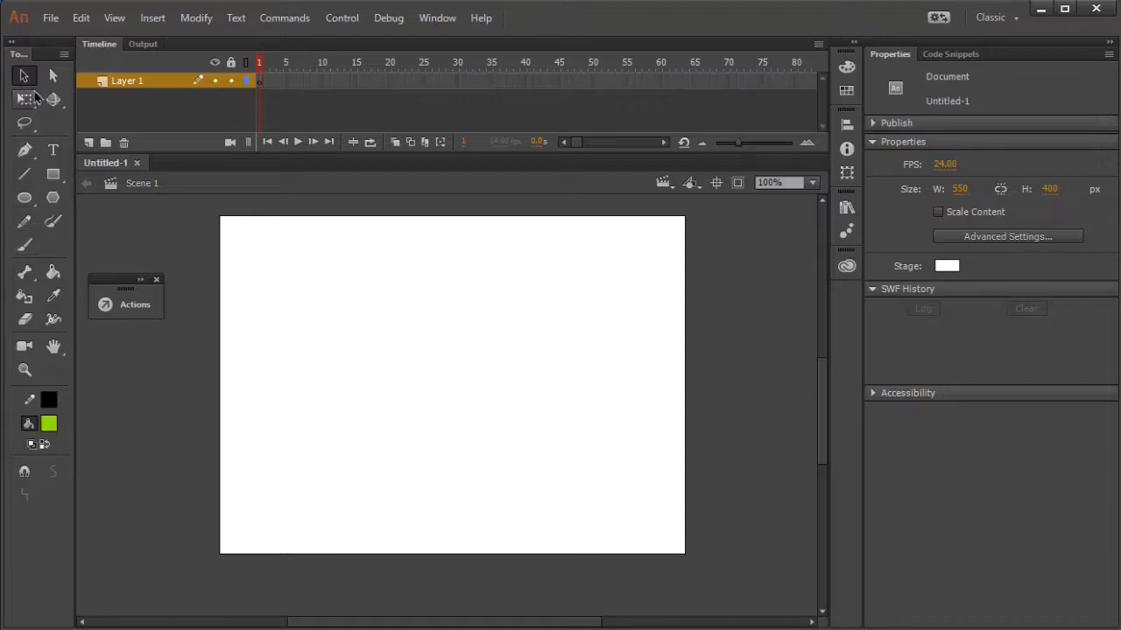
left_click(27, 279)
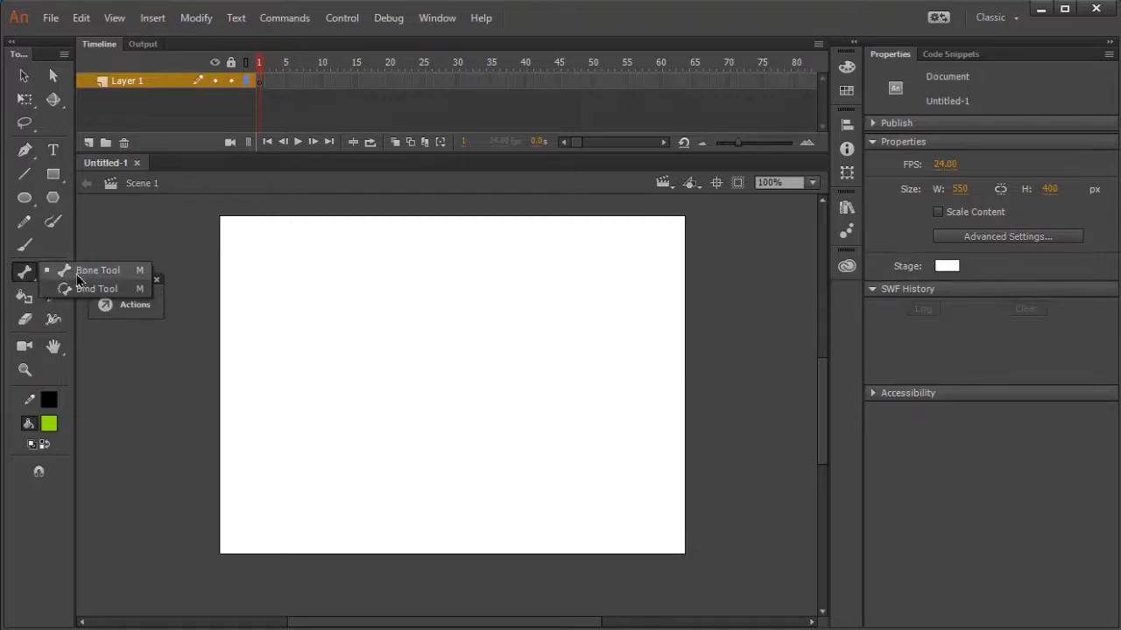
left_click(20, 278)
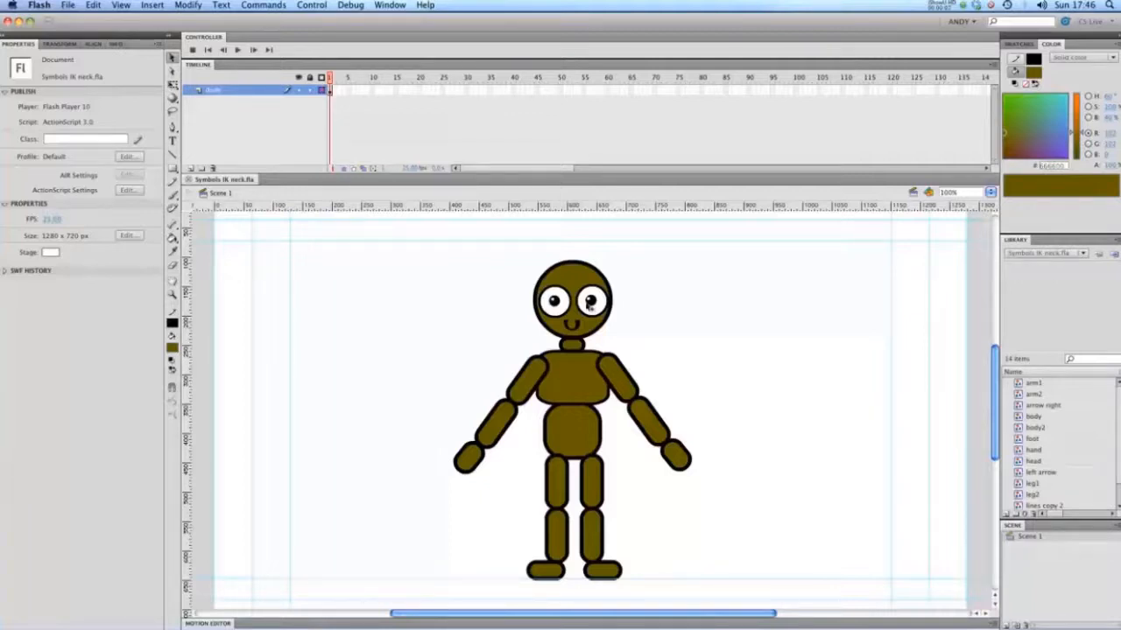
In Flash's Symbols IK neck.fla, inspect the character's separate Graphic symbols, including the head, lower torso, forearm and hand.
left_click_drag(734, 276, 478, 579)
left_click(408, 345)
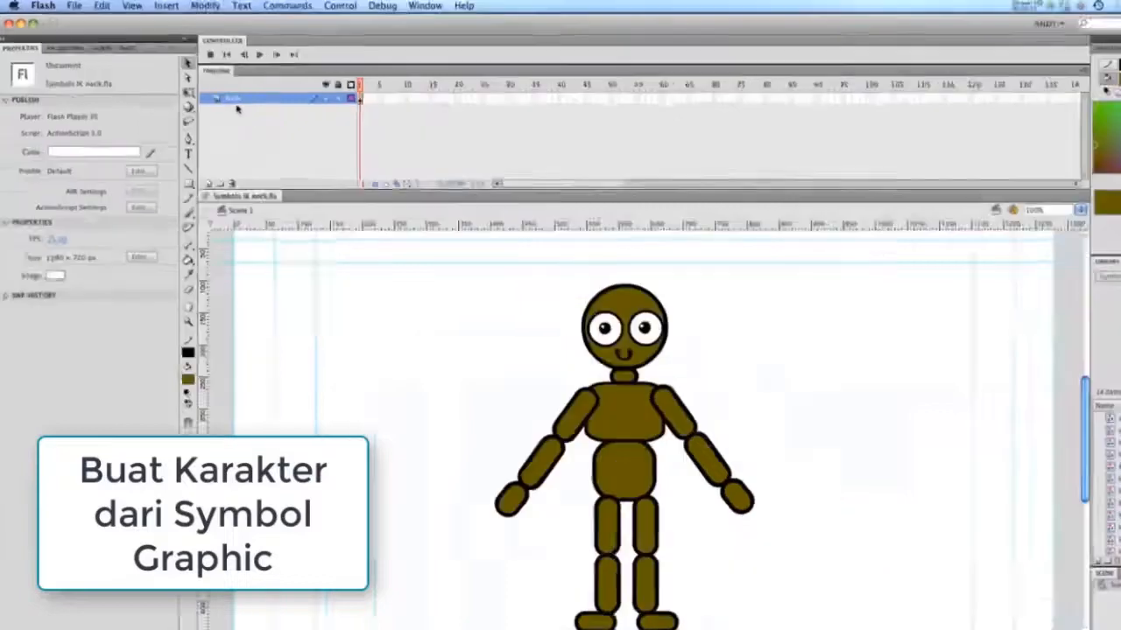
left_click(358, 98)
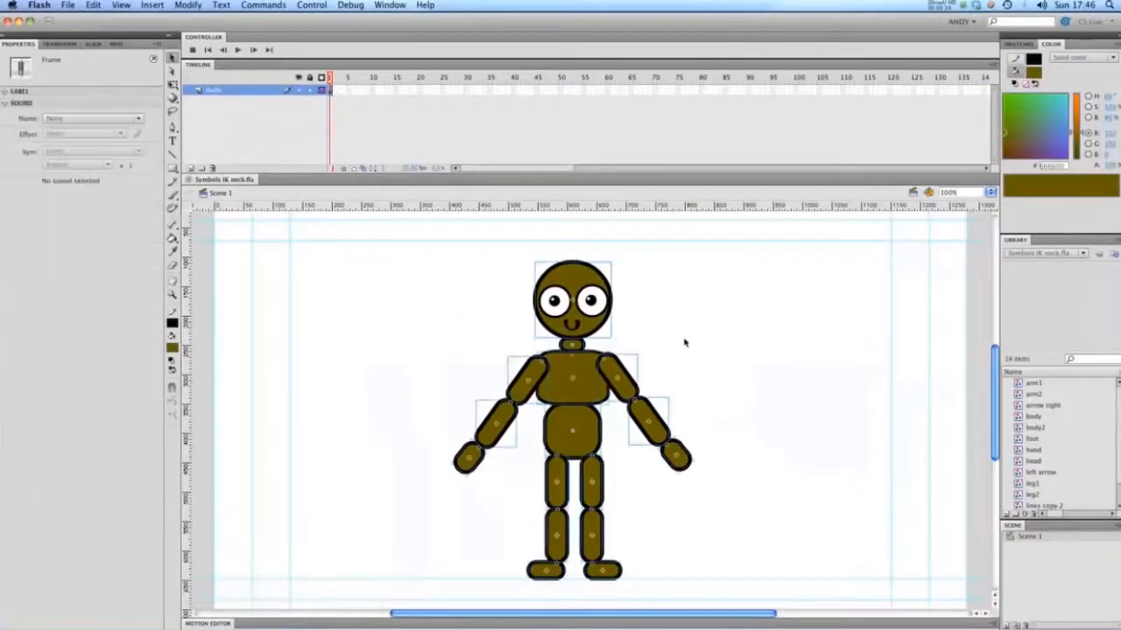
left_click(685, 343)
left_click(555, 282)
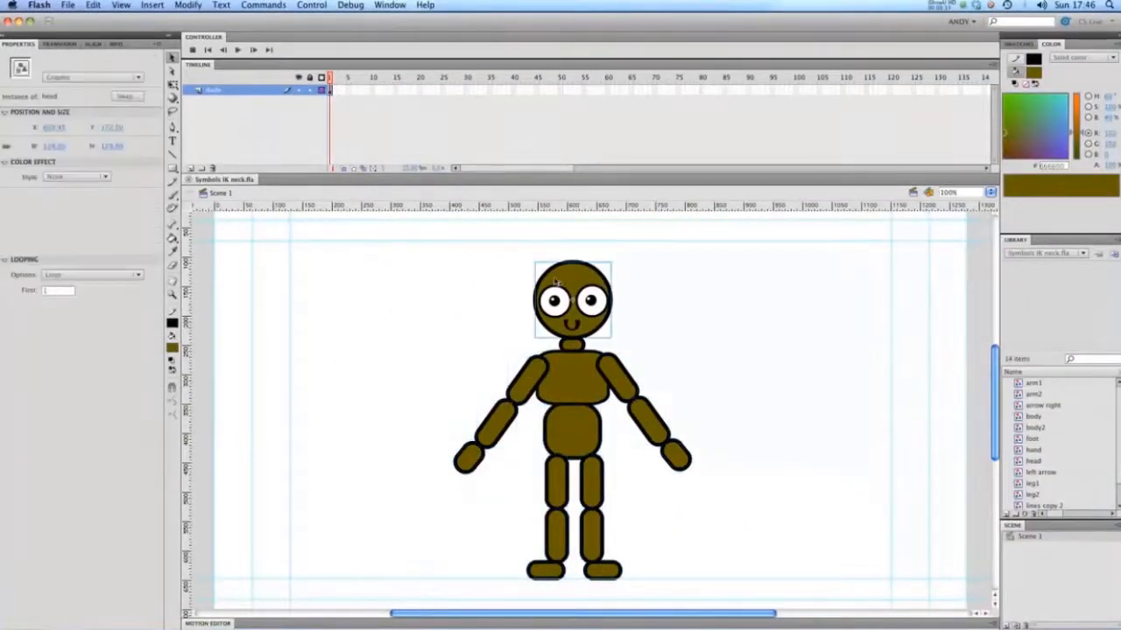
left_click(580, 410)
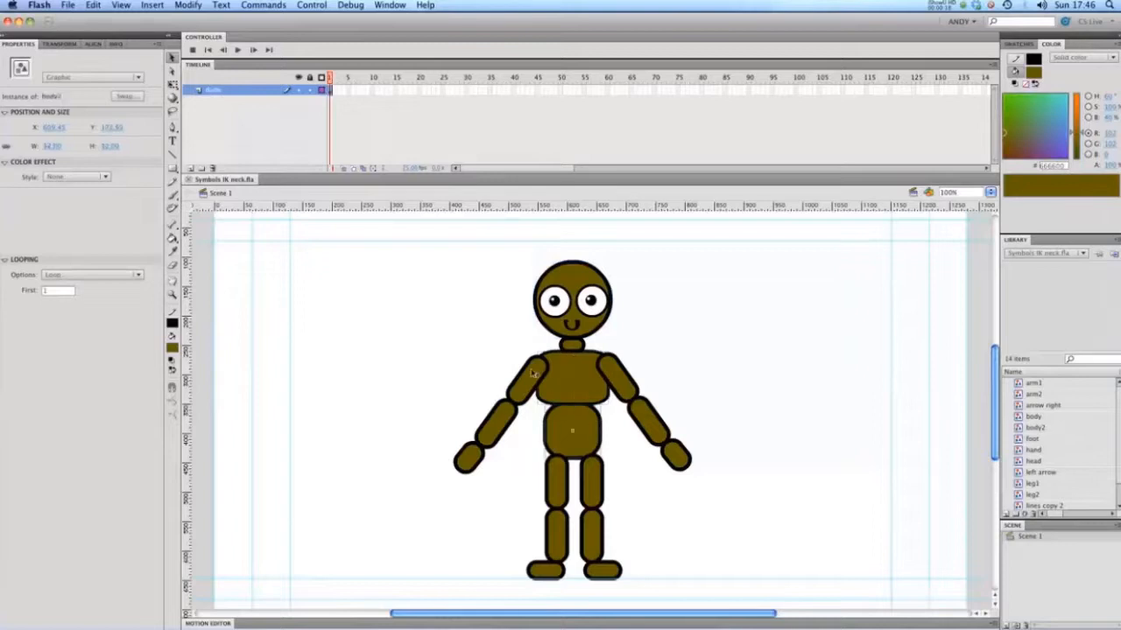
left_click(492, 427)
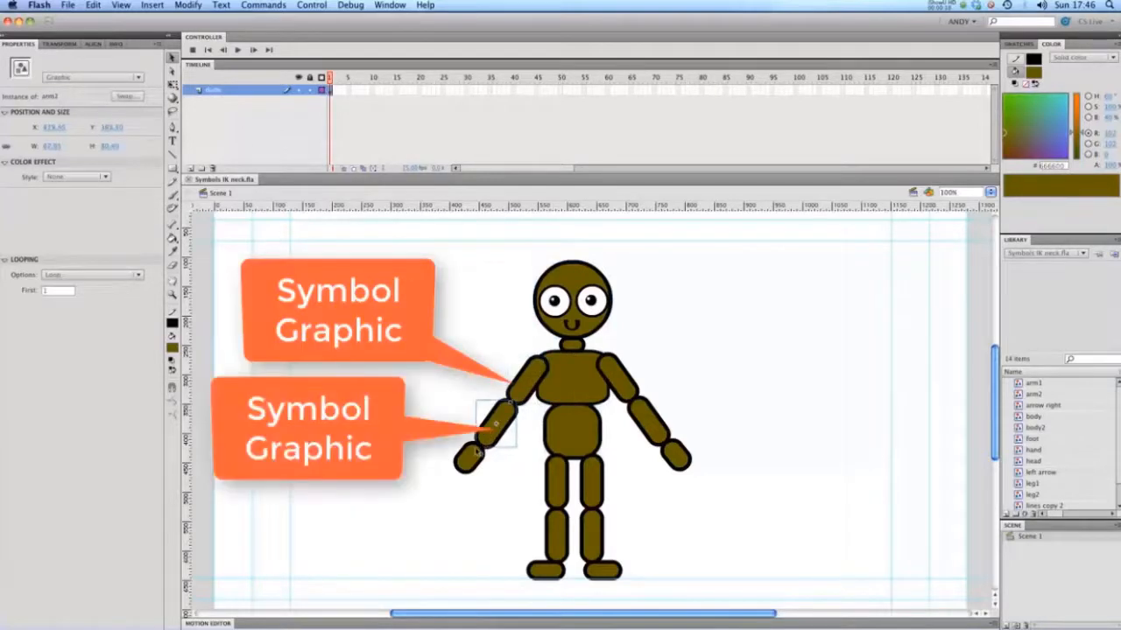
left_click(472, 453)
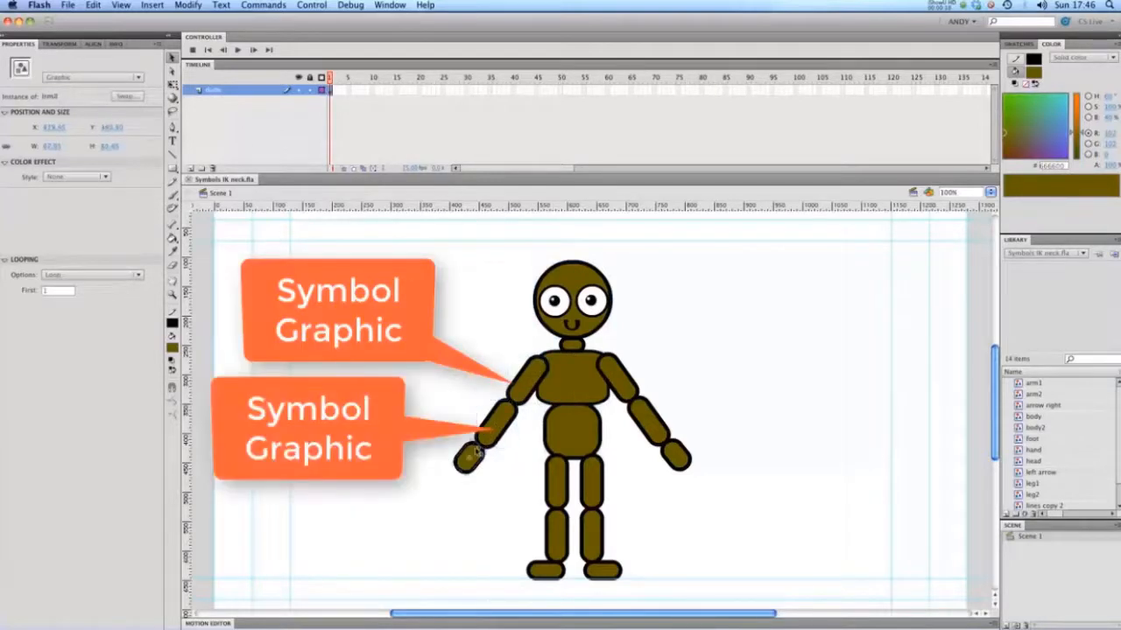
left_click(692, 348)
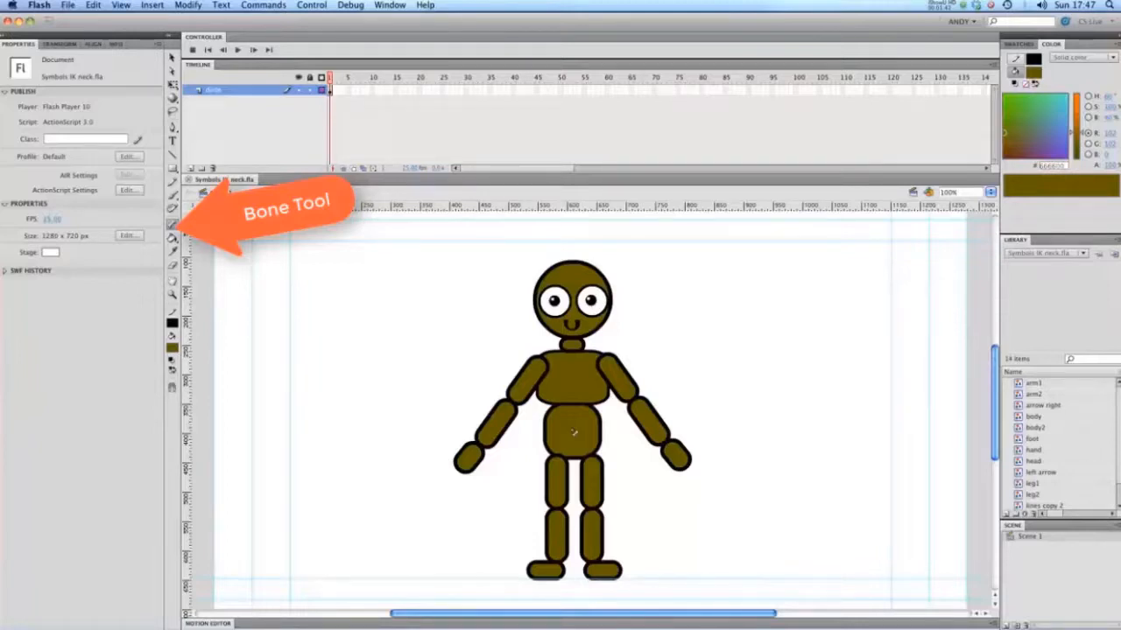
Build the spine with the Bone tool, chaining bones from the lower torso through the chest and neck to the head.
left_click(171, 227)
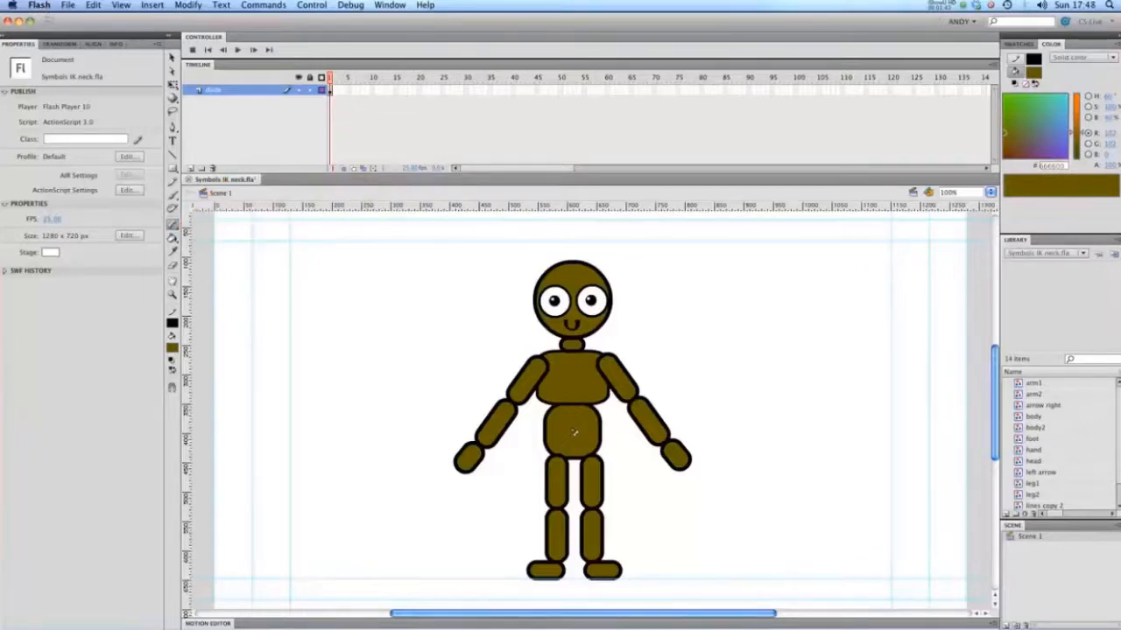
left_click(573, 432)
left_click_drag(572, 430, 574, 346)
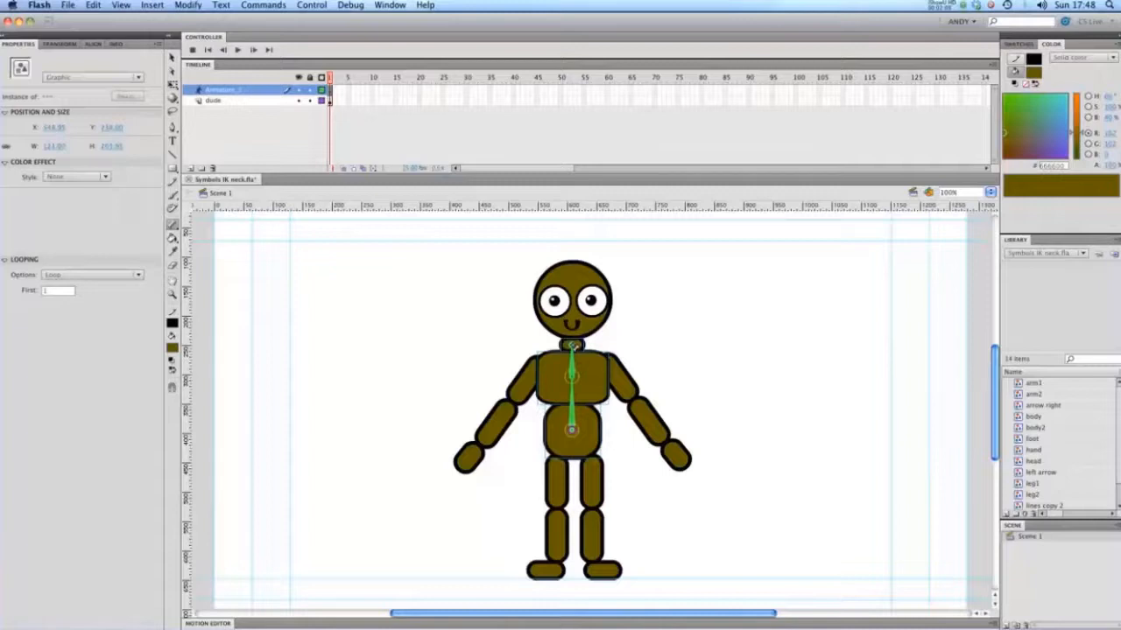
left_click_drag(572, 346, 573, 320)
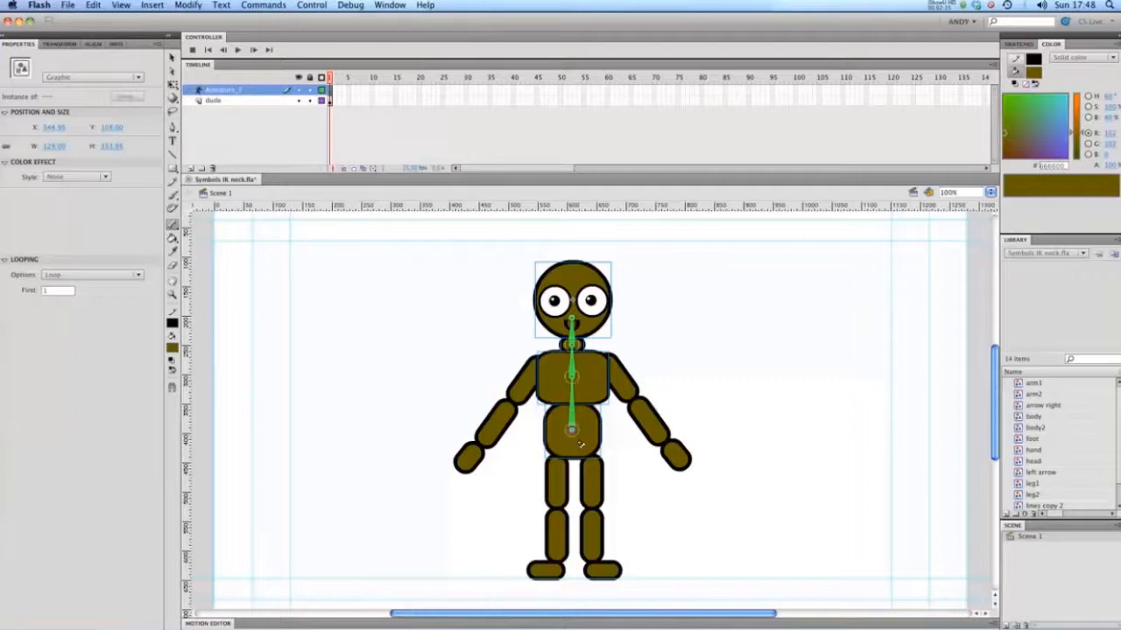
Add bone chains from the lower torso through the thigh and shin to the foot of both legs.
left_click_drag(569, 430, 557, 567)
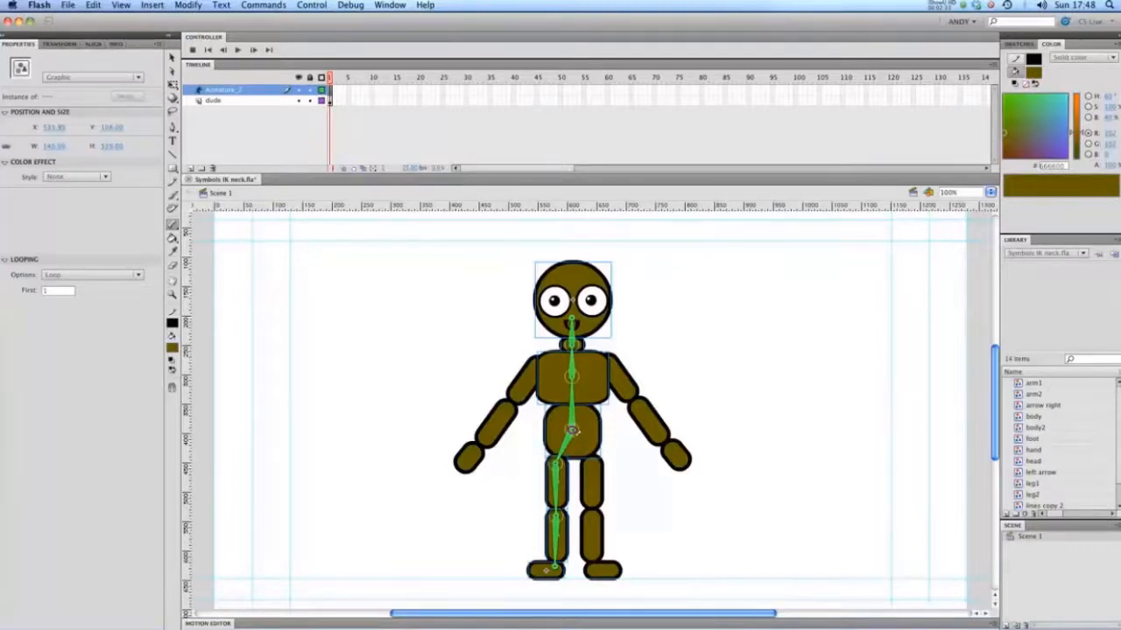
mouse_move(571, 429)
left_mouse_down()
mouse_move(594, 465)
mouse_move(594, 512)
left_mouse_up()
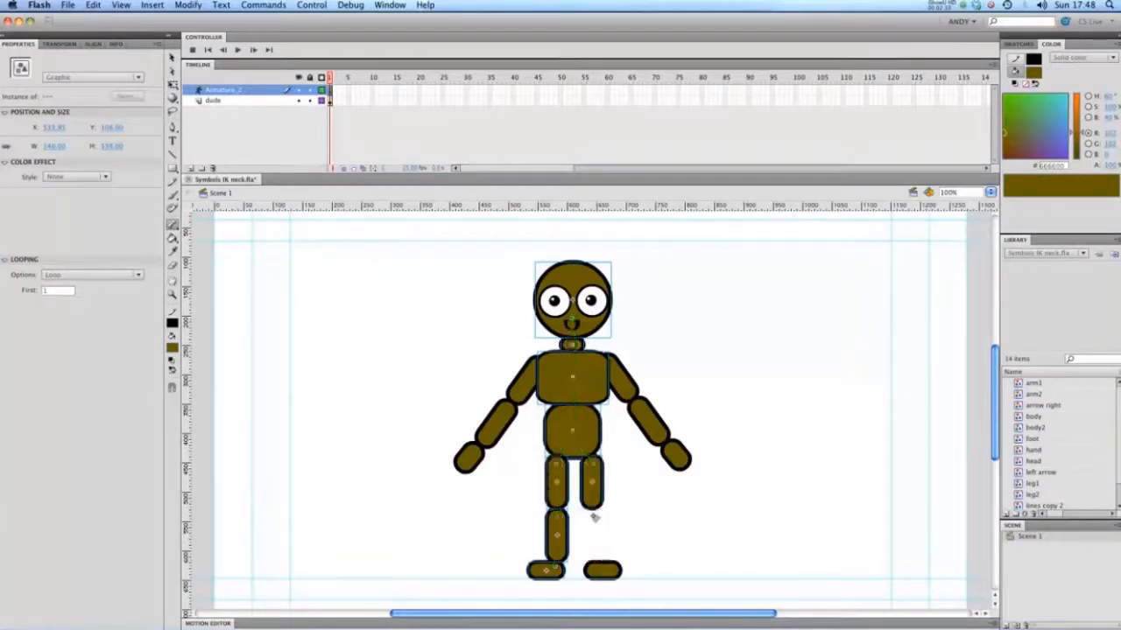
left_click_drag(595, 516, 597, 569)
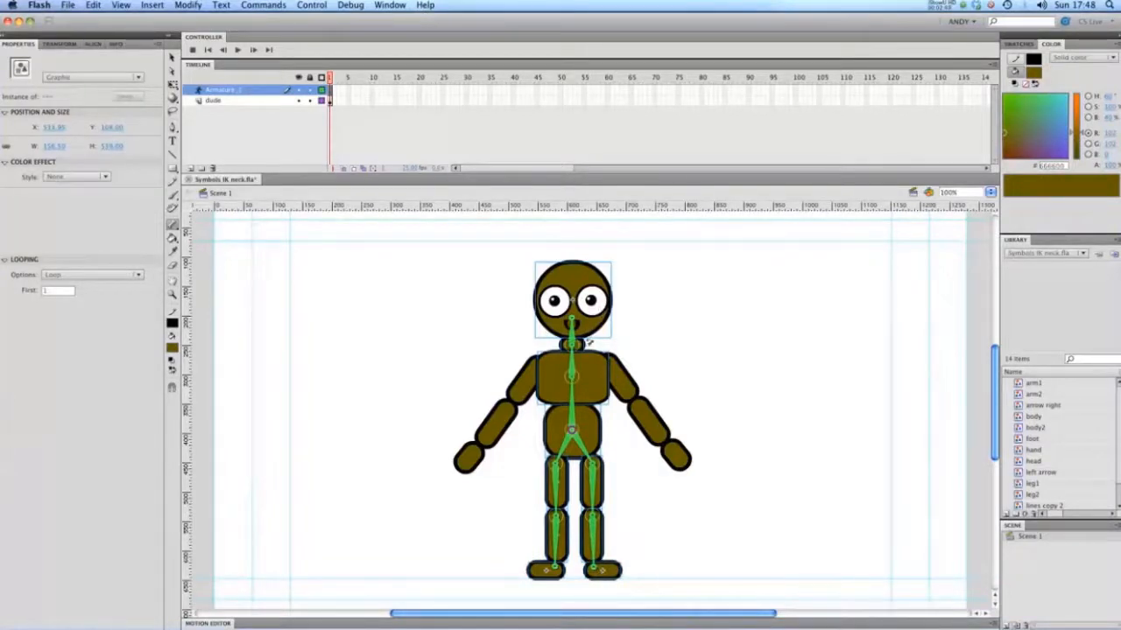
Add bone chains from the chest through the upper arm and forearm to the hand of both arms.
left_click_drag(571, 379, 537, 368)
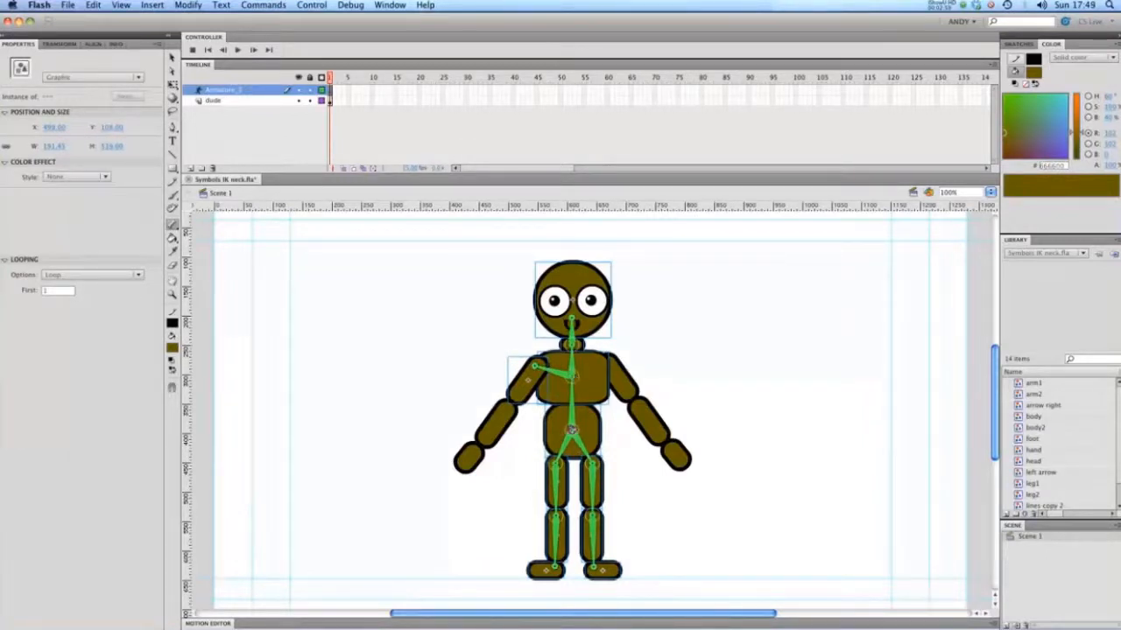
left_click_drag(536, 366, 470, 456)
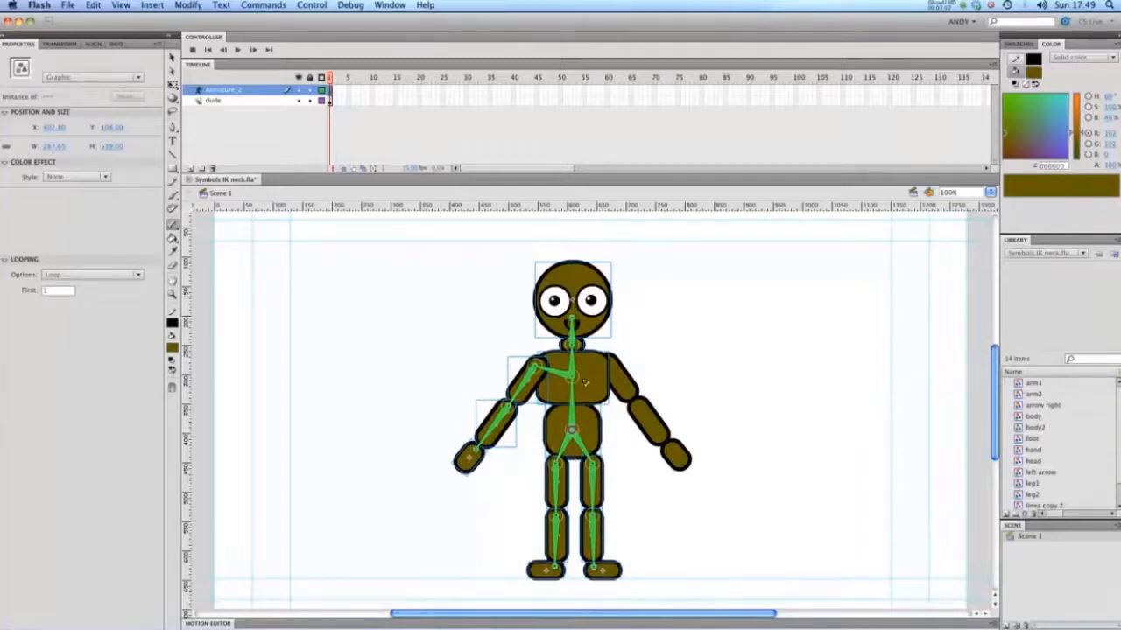
mouse_move(571, 375)
left_mouse_down()
mouse_move(612, 372)
mouse_move(670, 450)
left_mouse_up()
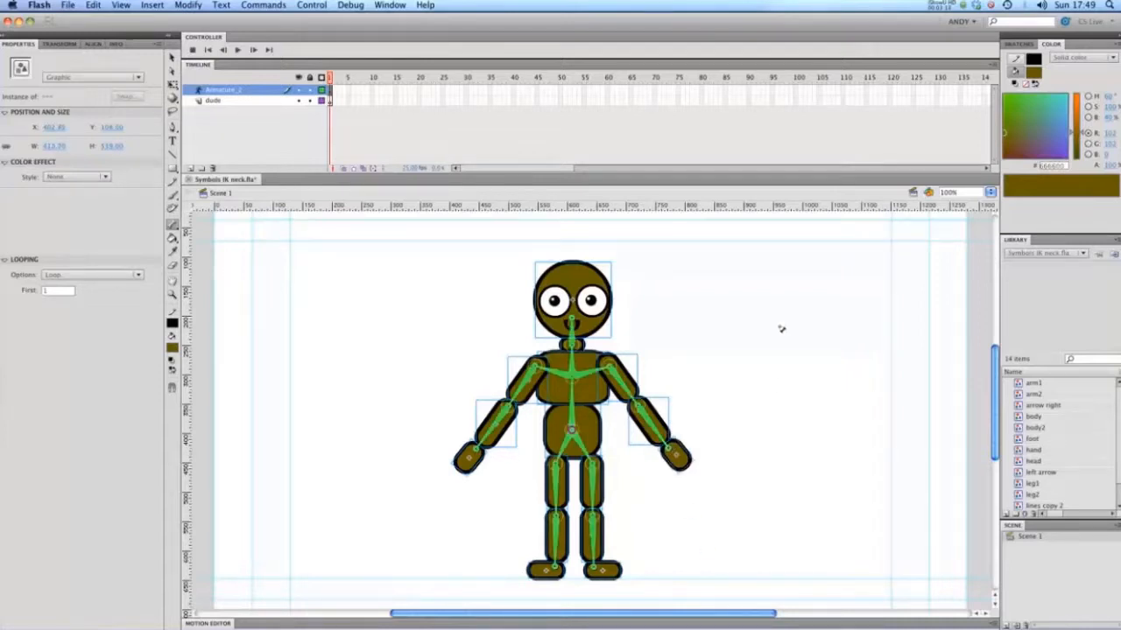
Use the Selection tool to tilt the rigged head slightly and swing the character's left-side arm up and outward.
left_click(174, 59)
mouse_move(564, 281)
left_mouse_down()
mouse_move(518, 277)
mouse_move(563, 262)
left_mouse_up()
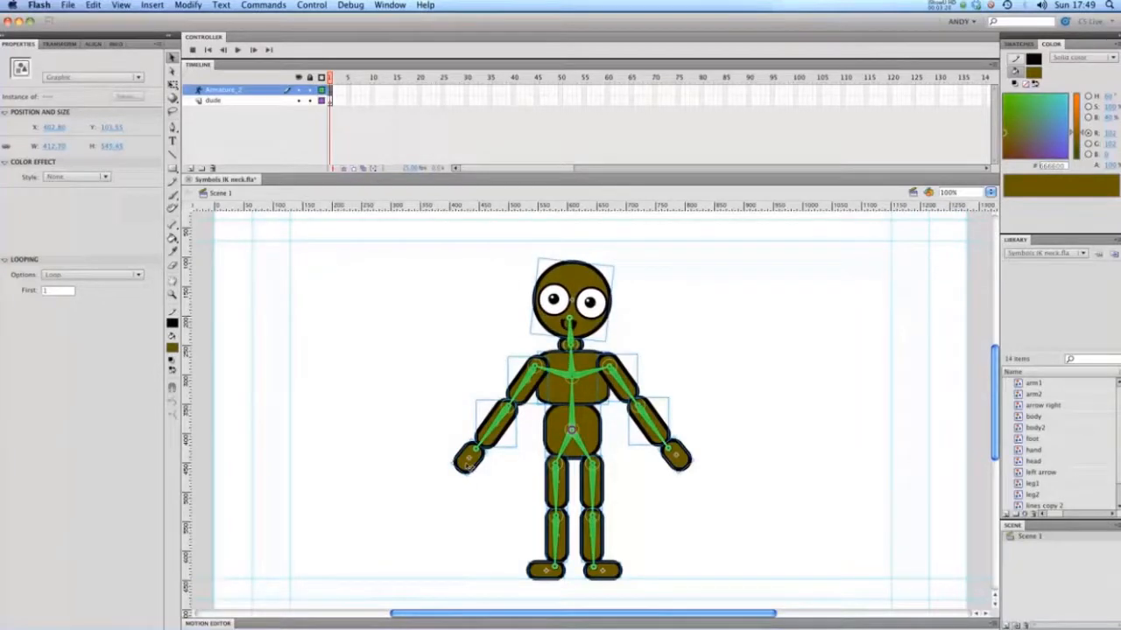
left_click_drag(469, 467, 449, 573)
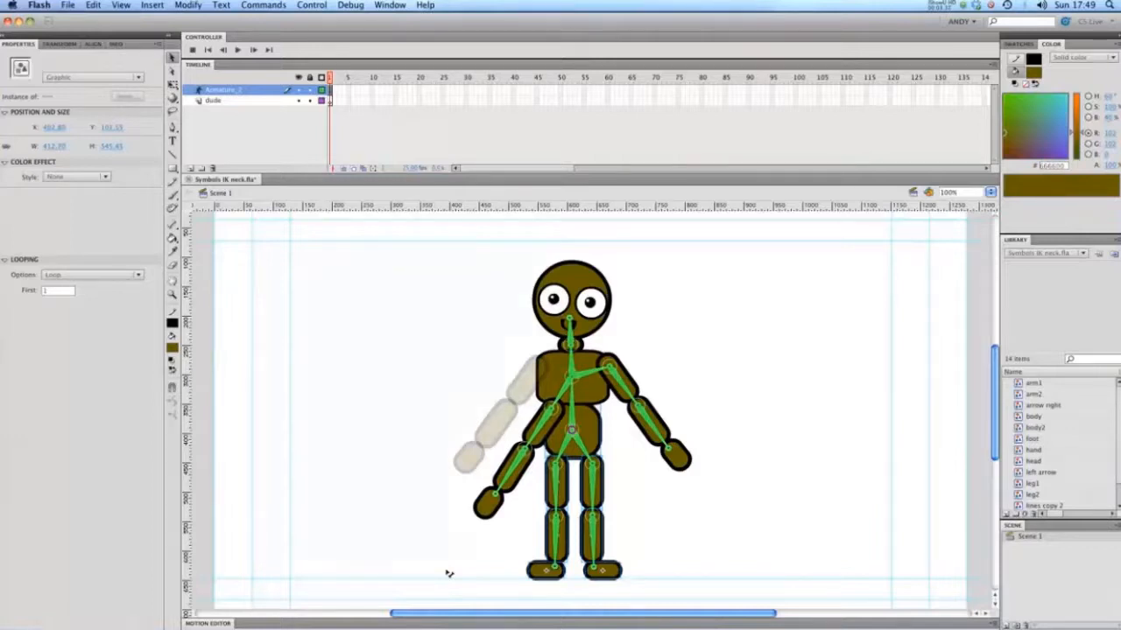
left_click_drag(449, 574, 303, 254)
Disable joint rotation for the bone linking the chest to the left-side upper arm.
left_click(554, 372)
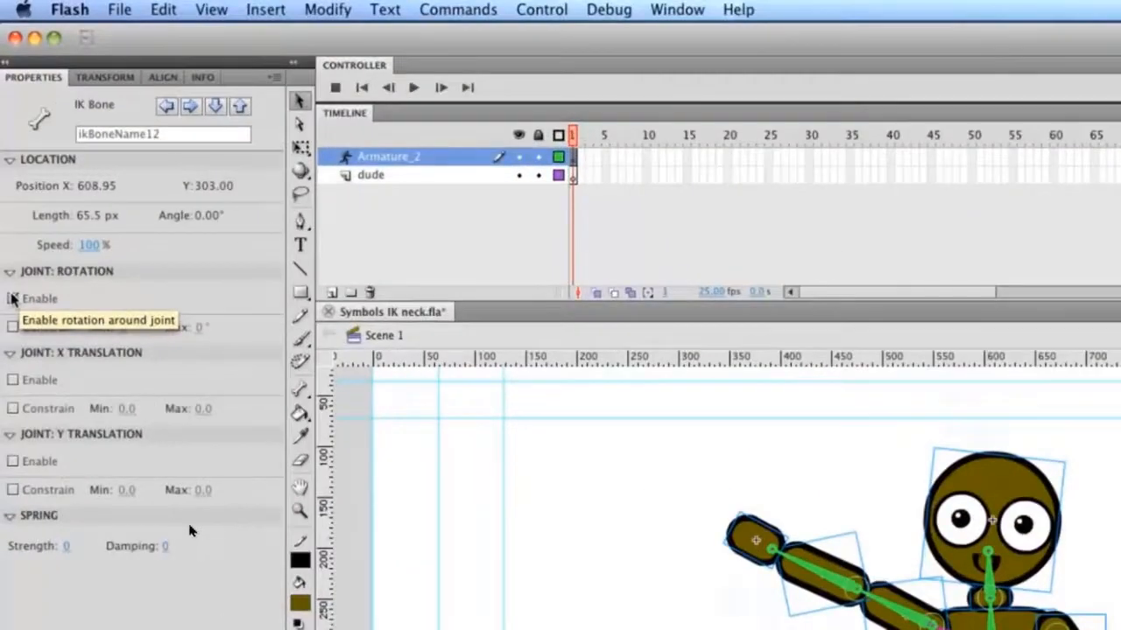
left_click(7, 172)
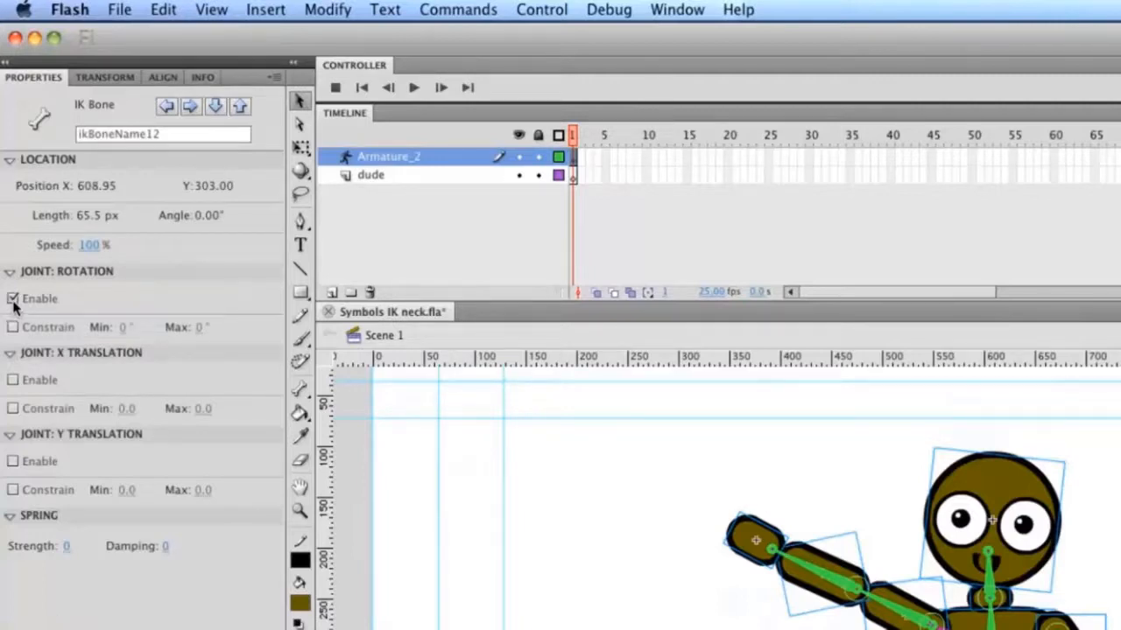
Disable joint rotation for the left-side hip bone and bend that leg up at the knee.
left_click_drag(520, 530, 523, 532)
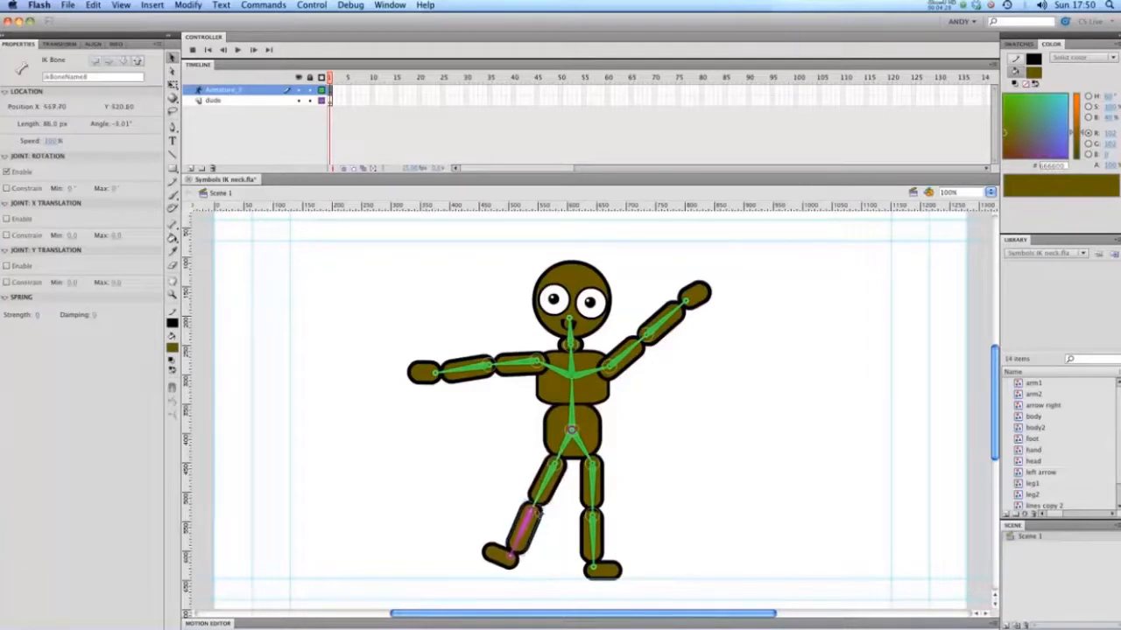
left_click(565, 443)
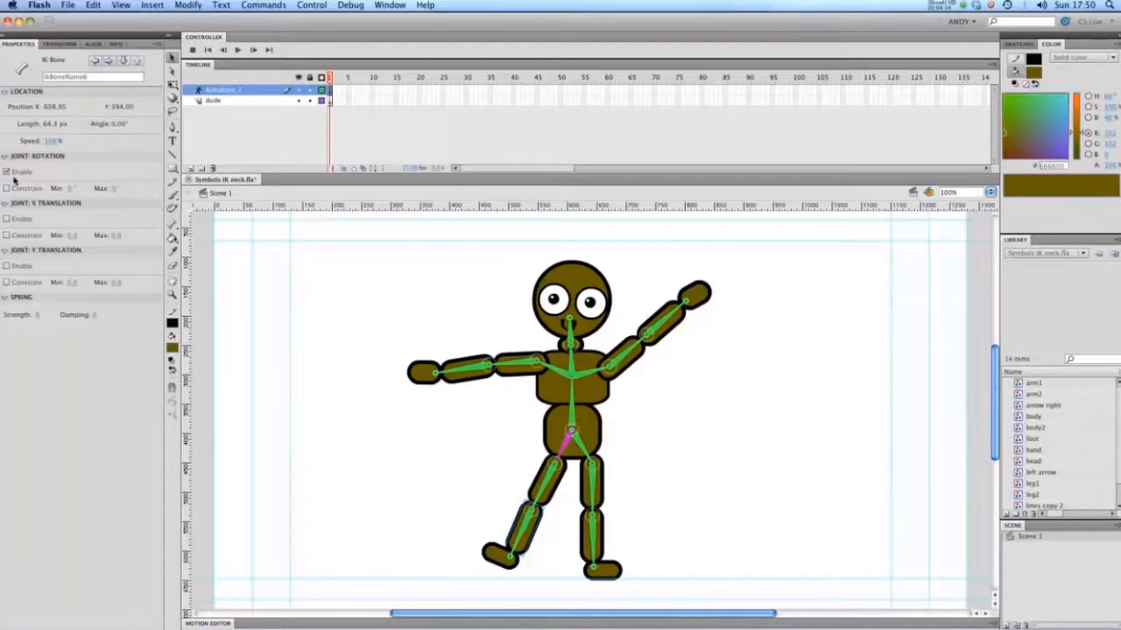
left_click(8, 172)
mouse_move(523, 554)
left_mouse_down()
mouse_move(438, 457)
mouse_move(349, 467)
mouse_move(522, 581)
mouse_move(442, 457)
mouse_move(503, 537)
mouse_move(517, 538)
left_mouse_up()
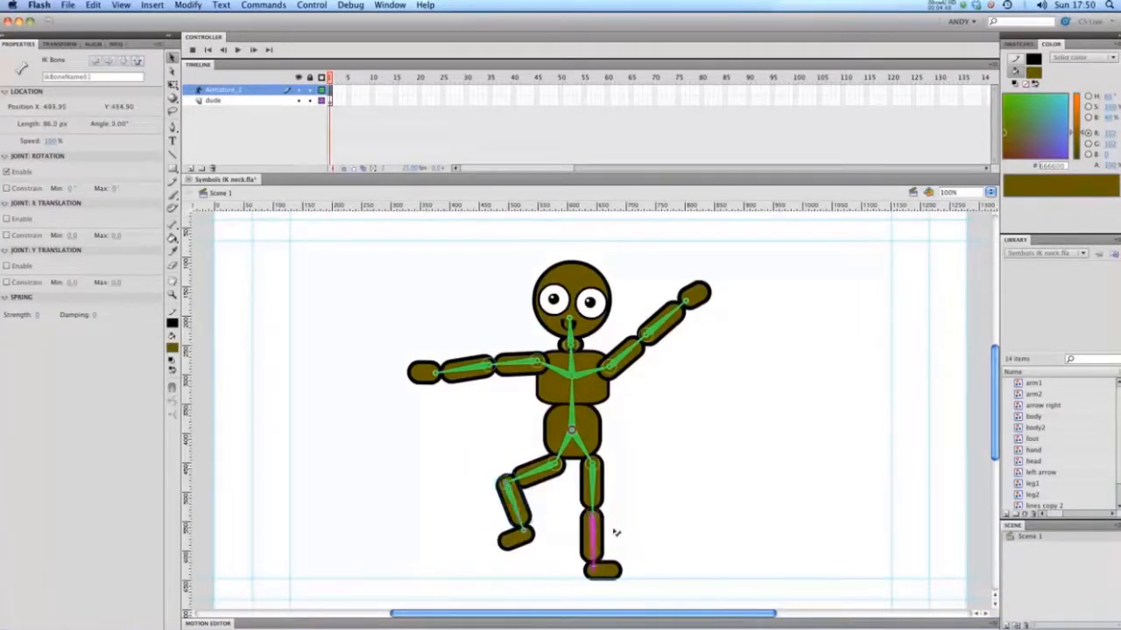
Swing the right-side leg outward and bend it at the knee so the foot is raised.
left_click_drag(613, 531, 653, 559)
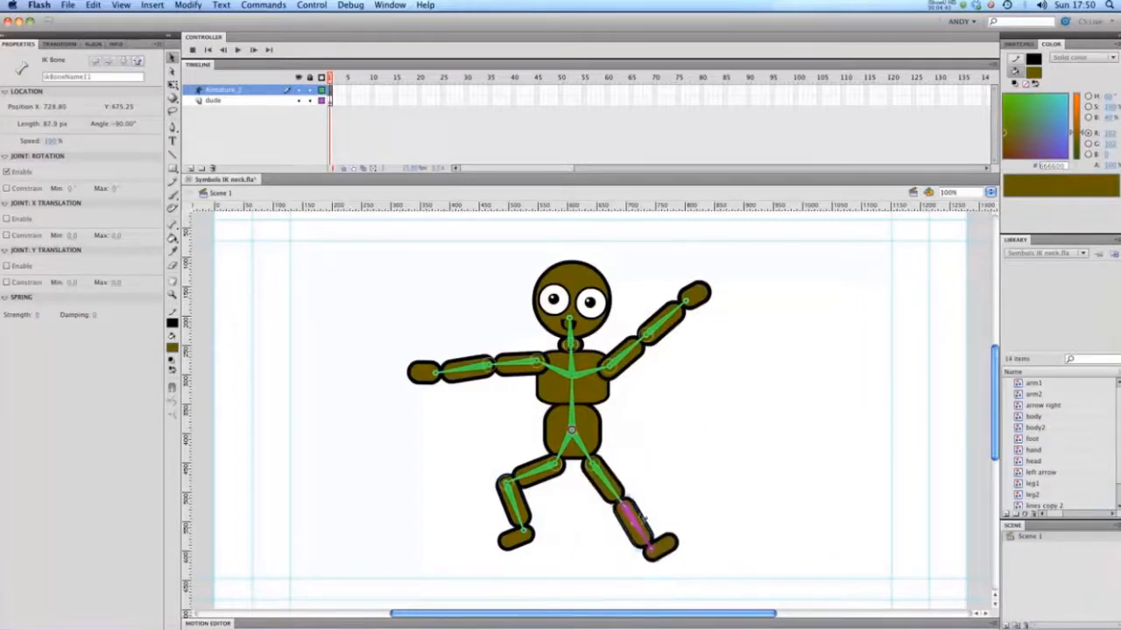
left_click_drag(618, 499, 639, 541)
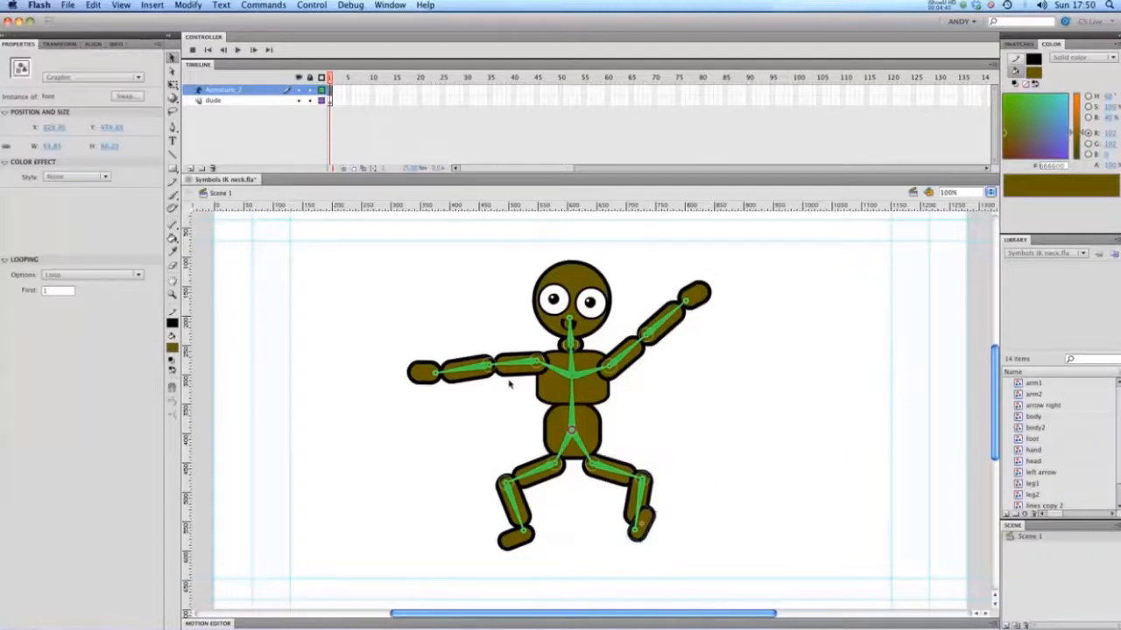
Pose the upper body with the left-side forearm raised, the right-side arm stretched lower outward and the head tilted.
left_click_drag(492, 371, 451, 394)
left_click_drag(511, 316, 465, 297)
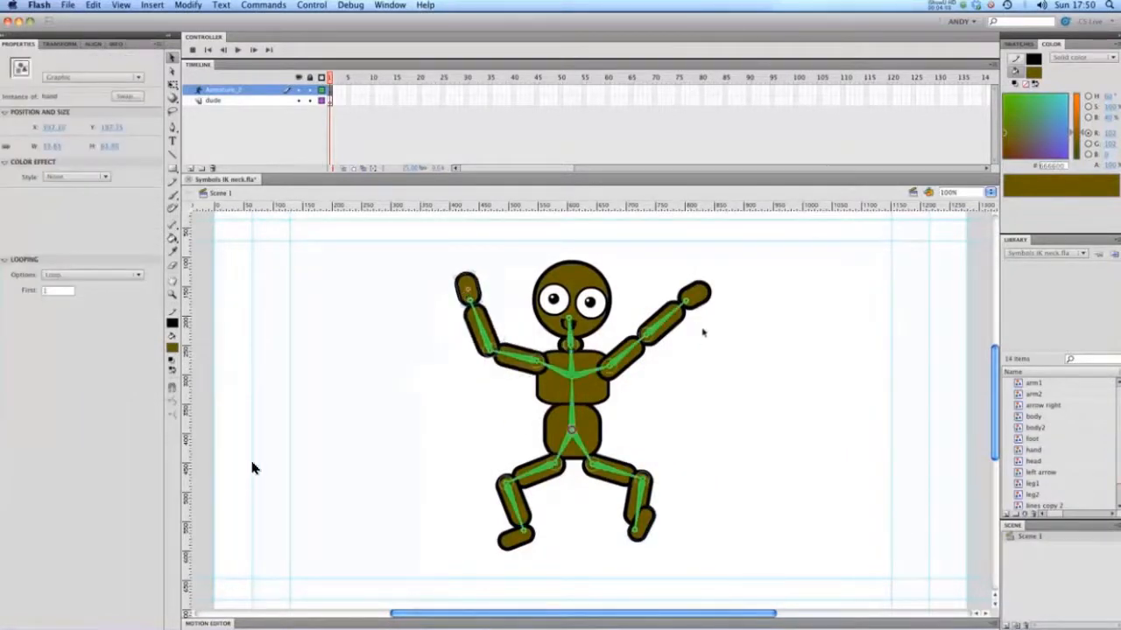
left_click_drag(695, 295, 788, 309)
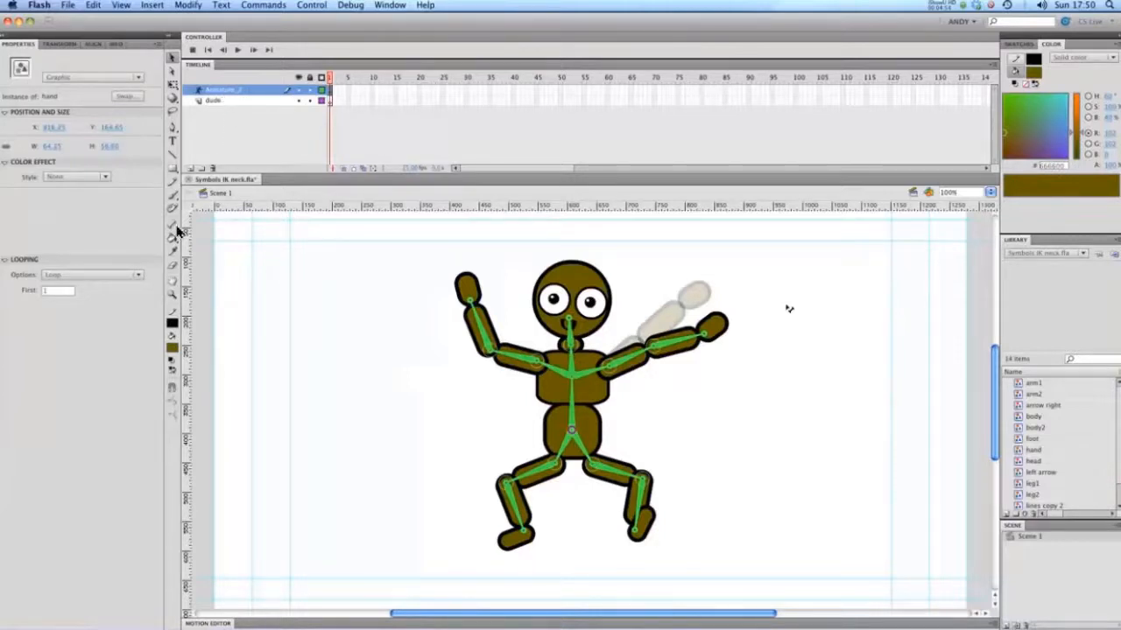
mouse_move(788, 308)
left_mouse_down()
mouse_move(712, 321)
mouse_move(648, 308)
mouse_move(788, 354)
mouse_move(717, 459)
mouse_move(438, 432)
mouse_move(708, 309)
mouse_move(787, 303)
left_mouse_up()
left_click_drag(593, 291, 569, 331)
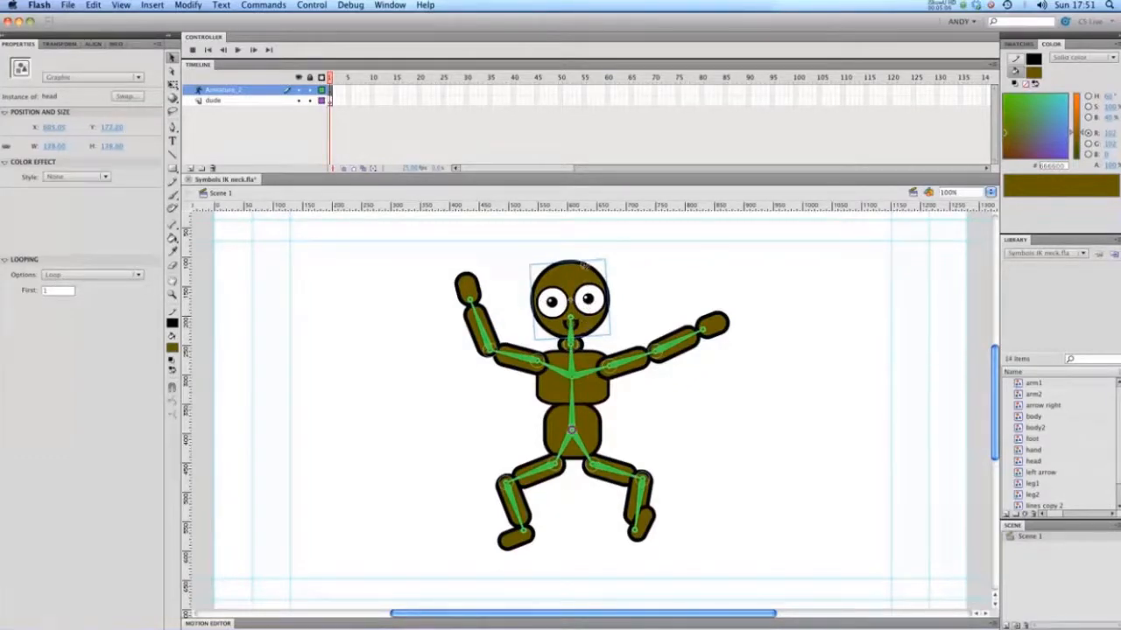
Tilt the character's head slightly toward the right-side arm and select the neck-to-head bone to check its joint settings.
left_click_drag(583, 265, 590, 234)
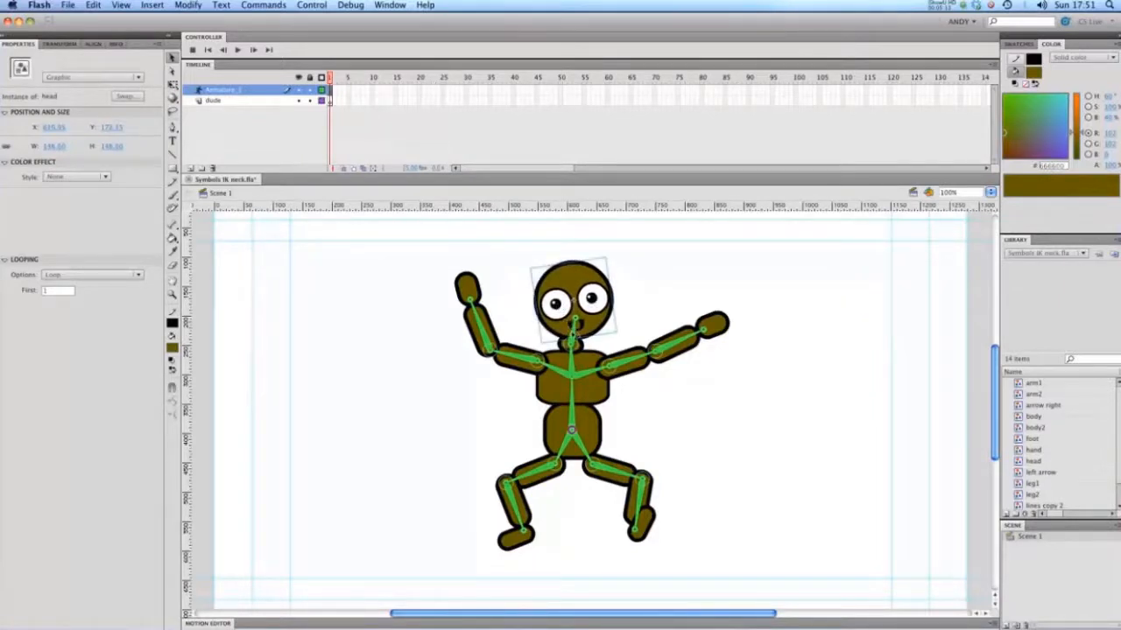
left_click(574, 329)
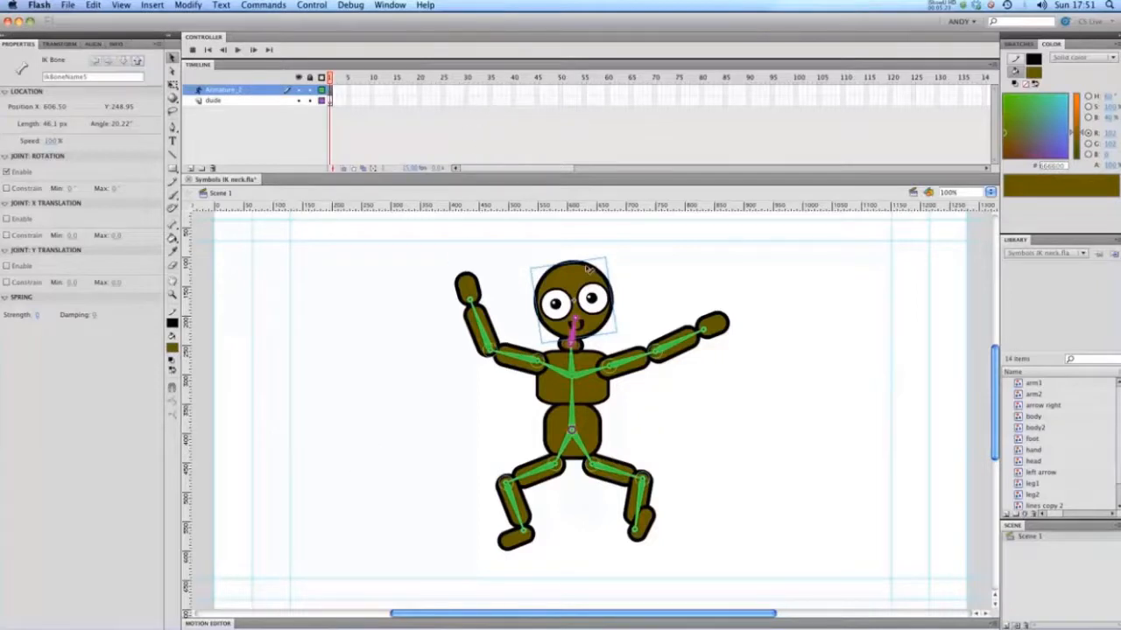
left_click(14, 251)
left_click(6, 252)
Lower both arms so they slope outward and extend the right-side leg downward with its foot turned out.
left_click_drag(466, 287, 442, 433)
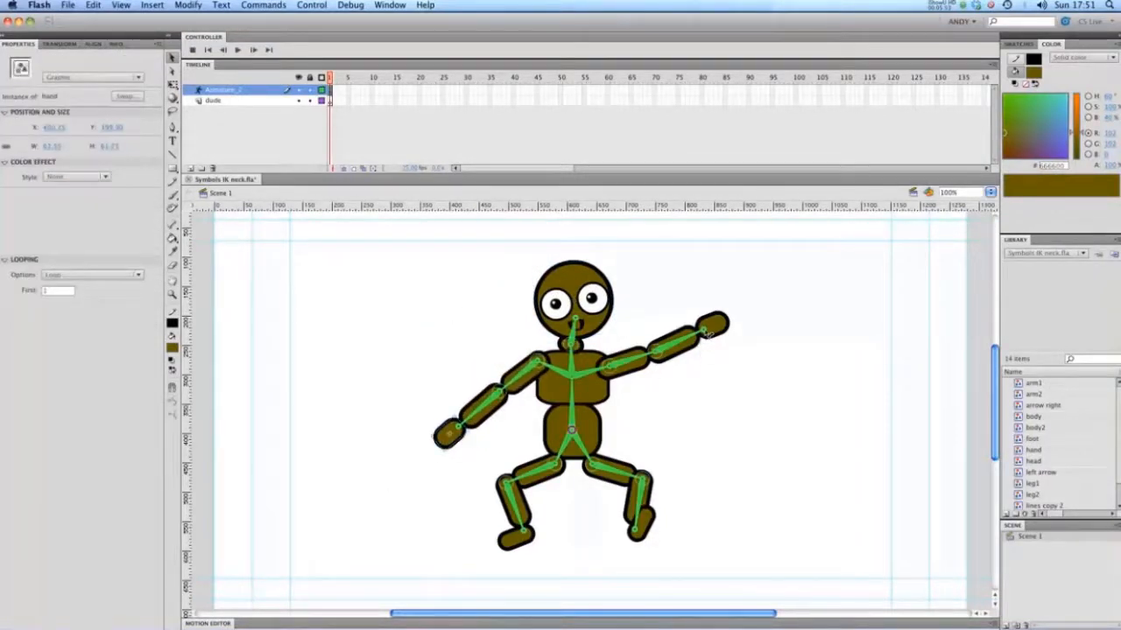
left_click_drag(711, 328, 714, 408)
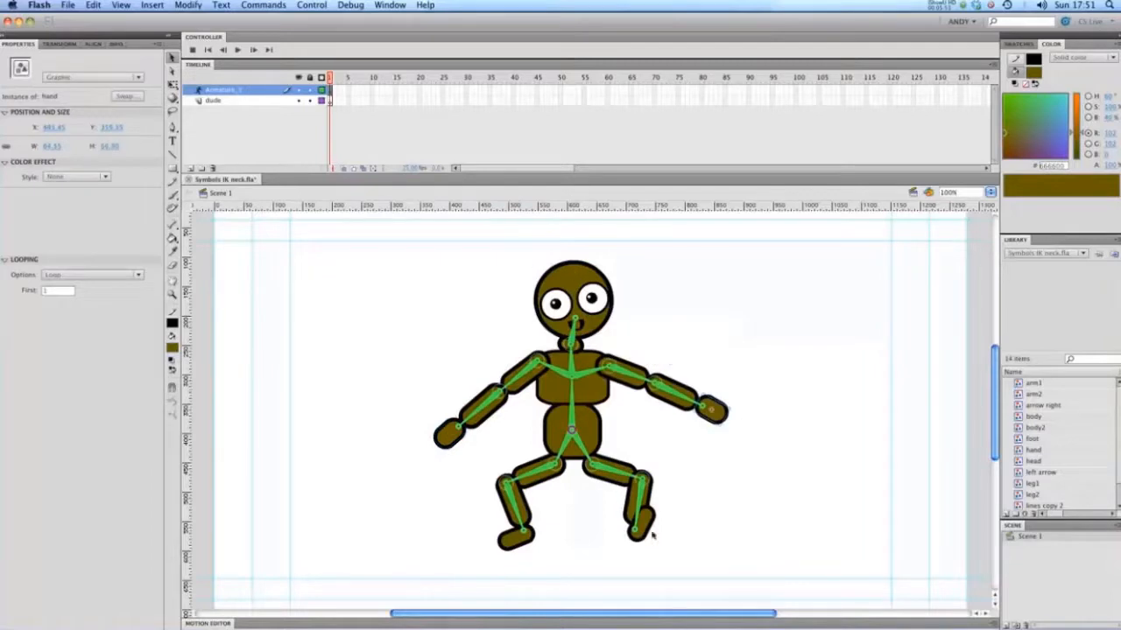
left_click_drag(651, 525, 658, 556)
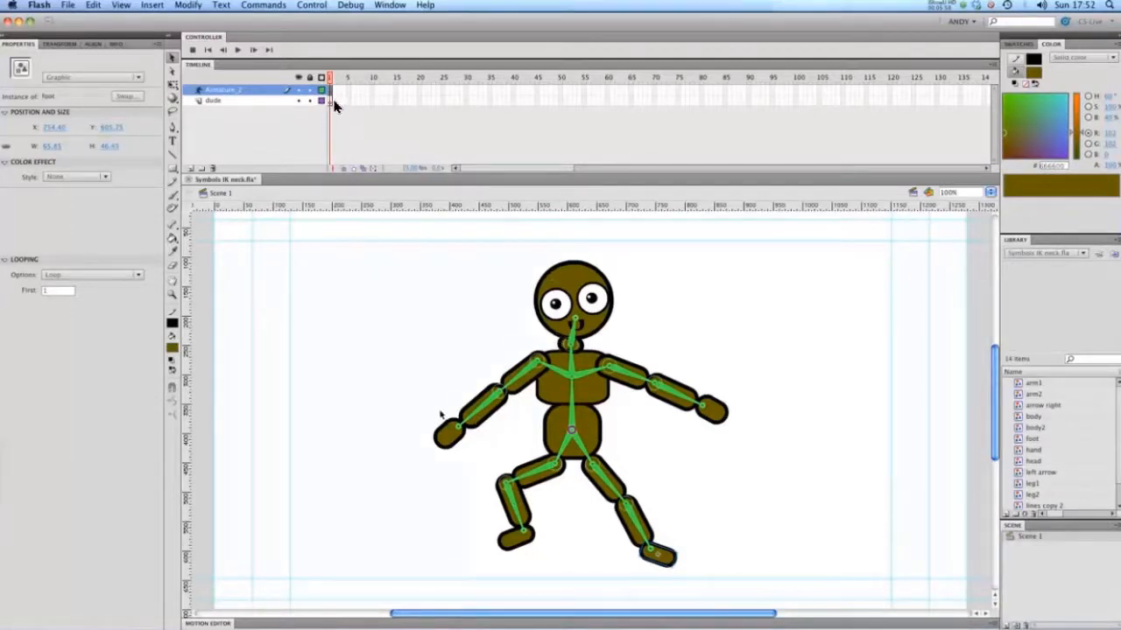
Rotate the left-side hand level and raise the right-side arm up beside the head.
mouse_move(447, 432)
left_mouse_down()
mouse_move(446, 240)
mouse_move(350, 320)
mouse_move(451, 429)
left_mouse_up()
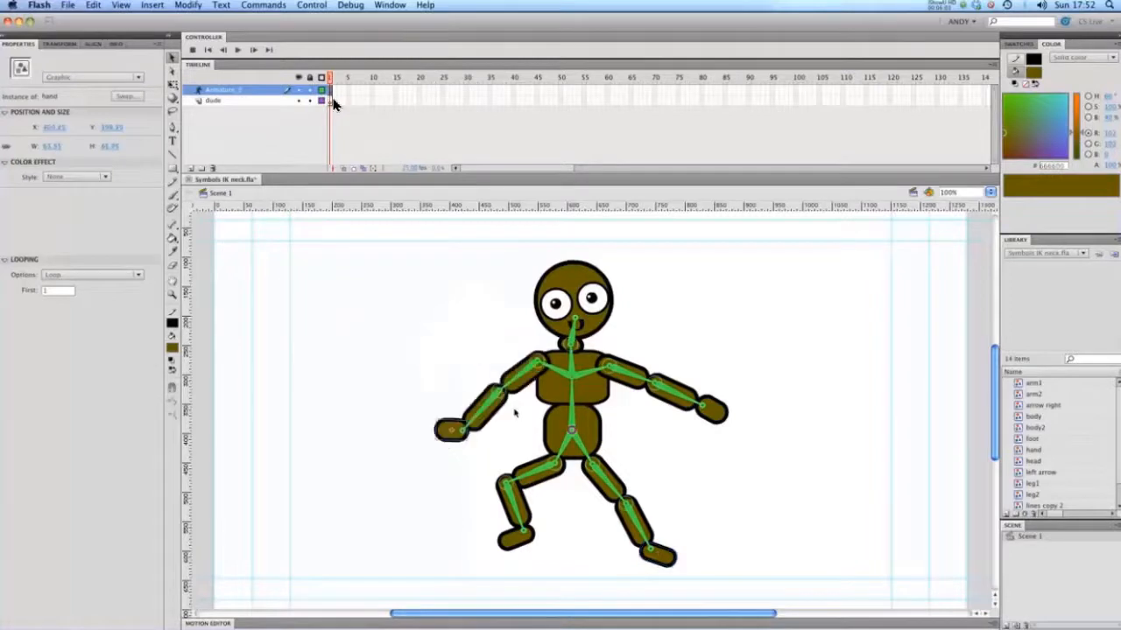
left_click_drag(696, 402, 671, 274)
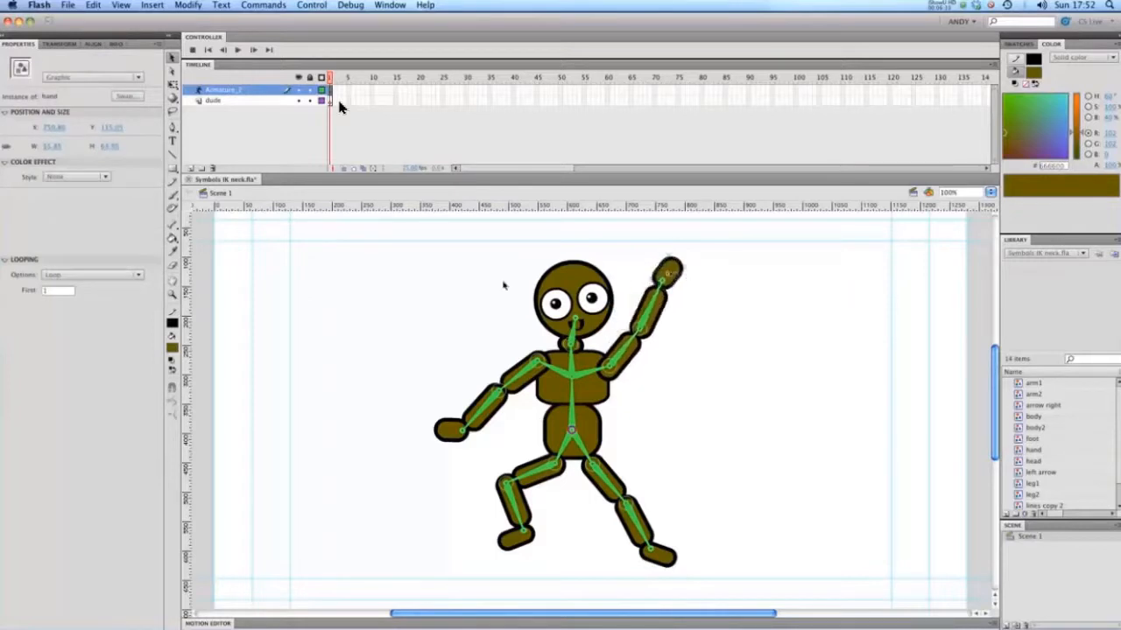
left_click_drag(508, 280, 555, 238)
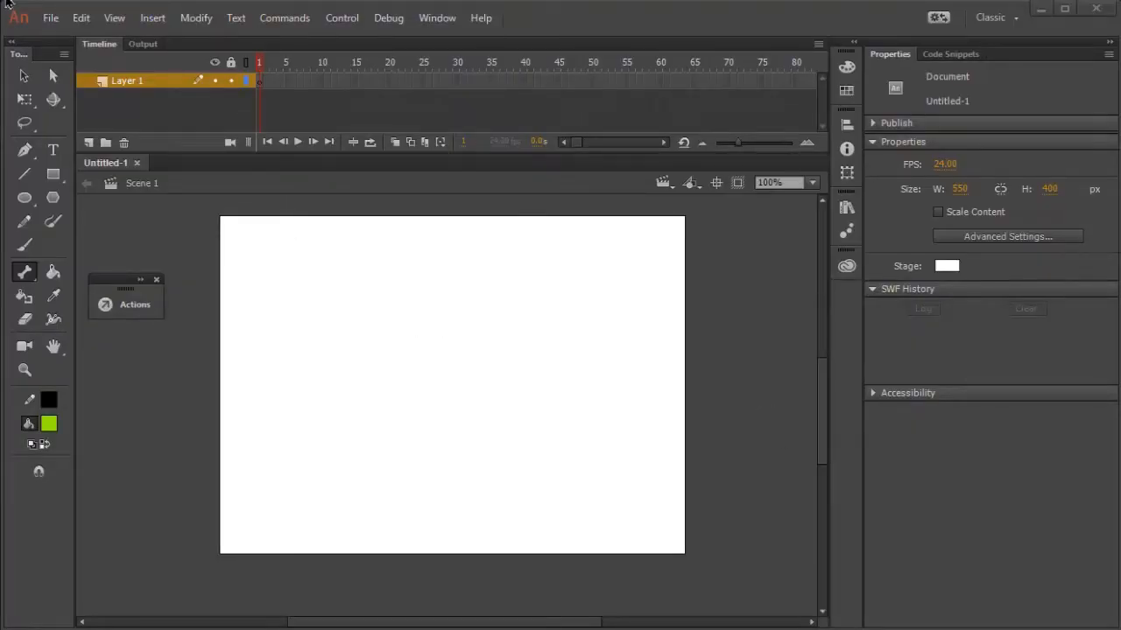
In Adobe Animate, draw an upright green rounded rectangle about 25 by 67 px with corner radius 11 on the stage's left half.
left_click(52, 173)
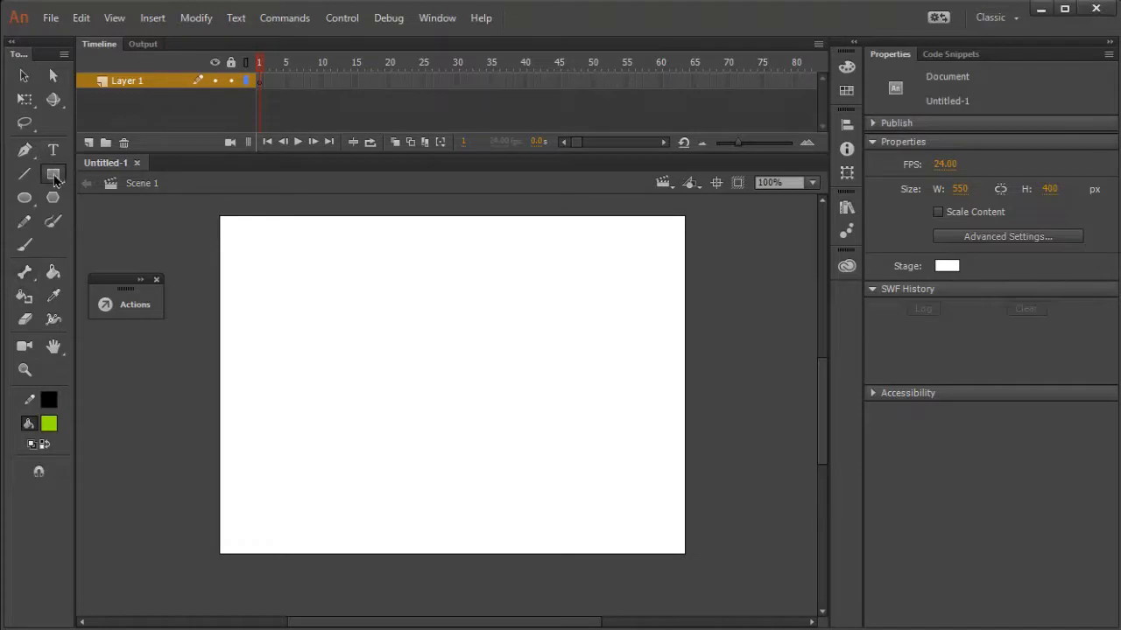
left_click(121, 180)
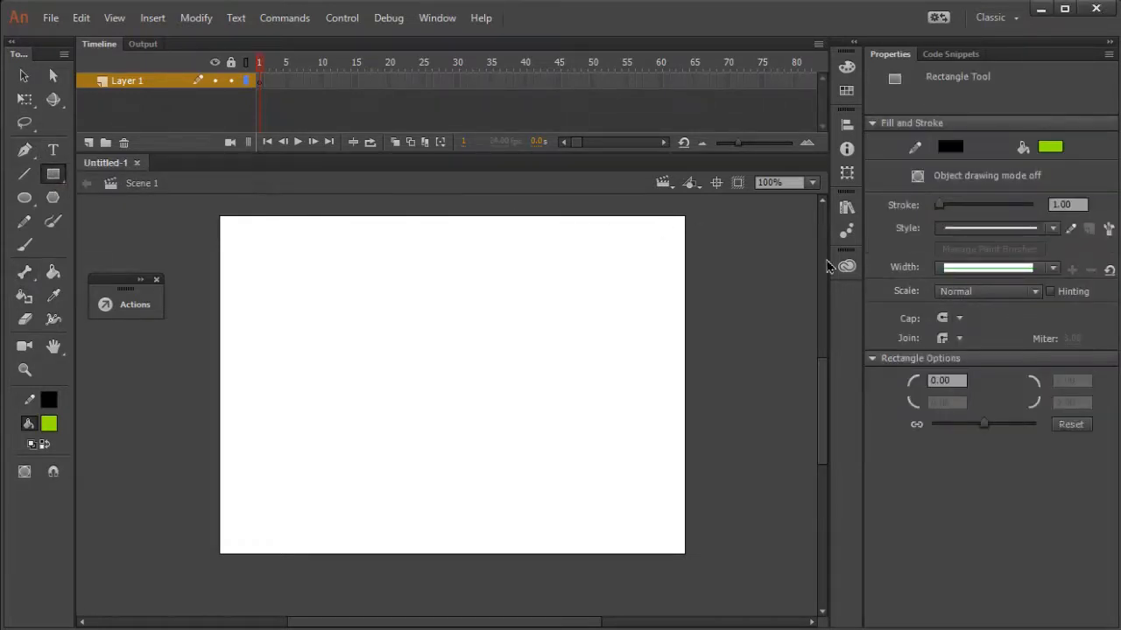
left_click(954, 379)
type("11")
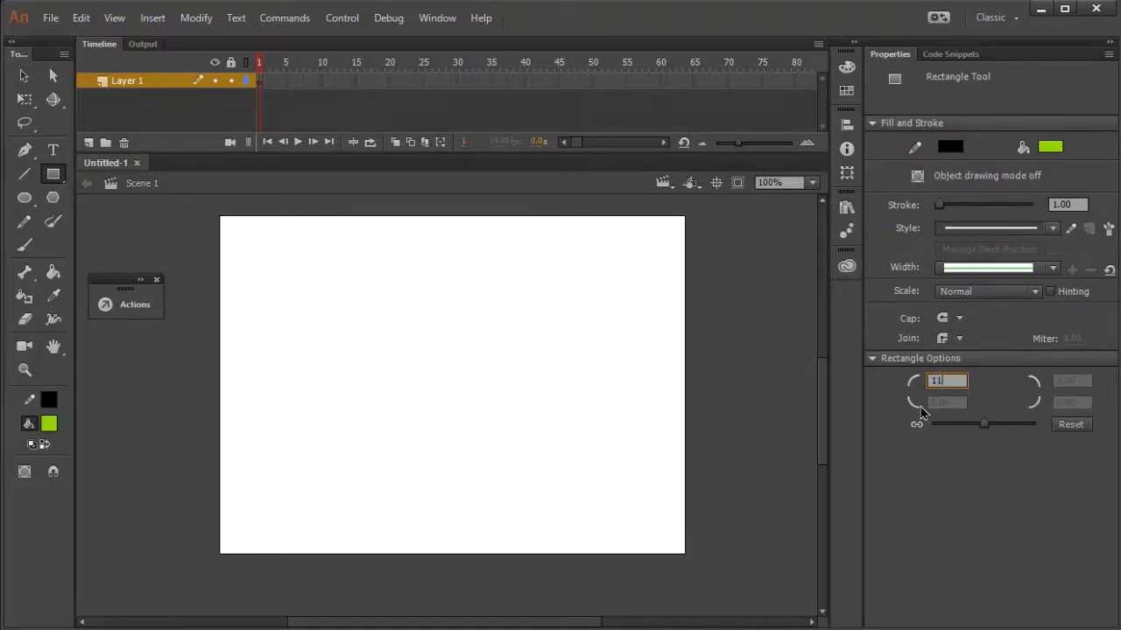
key("Return")
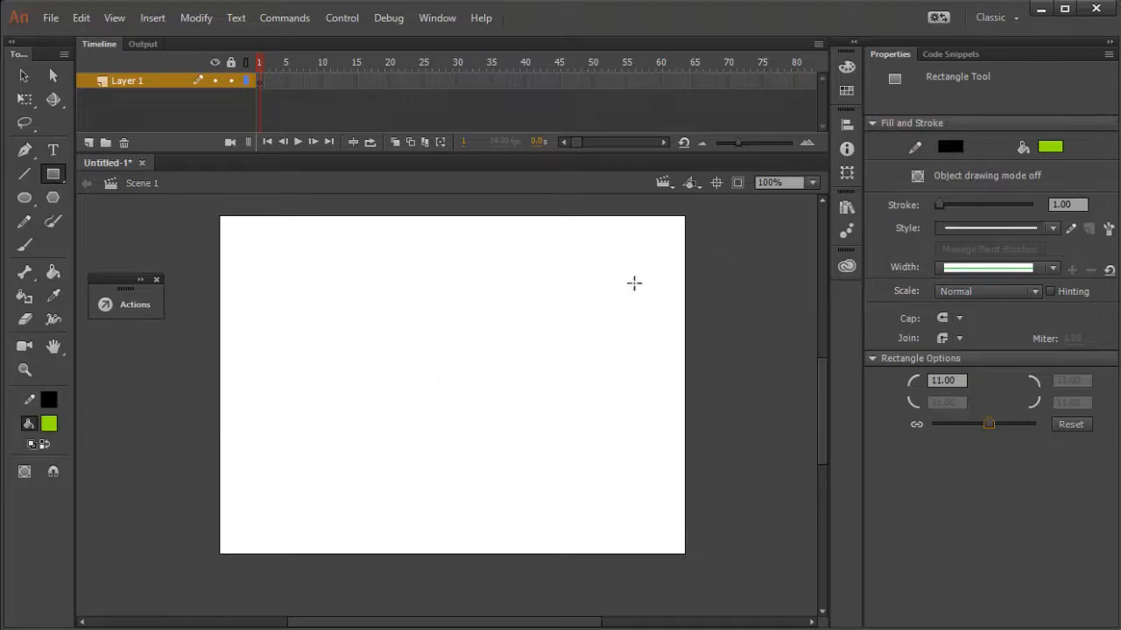
left_click(812, 186)
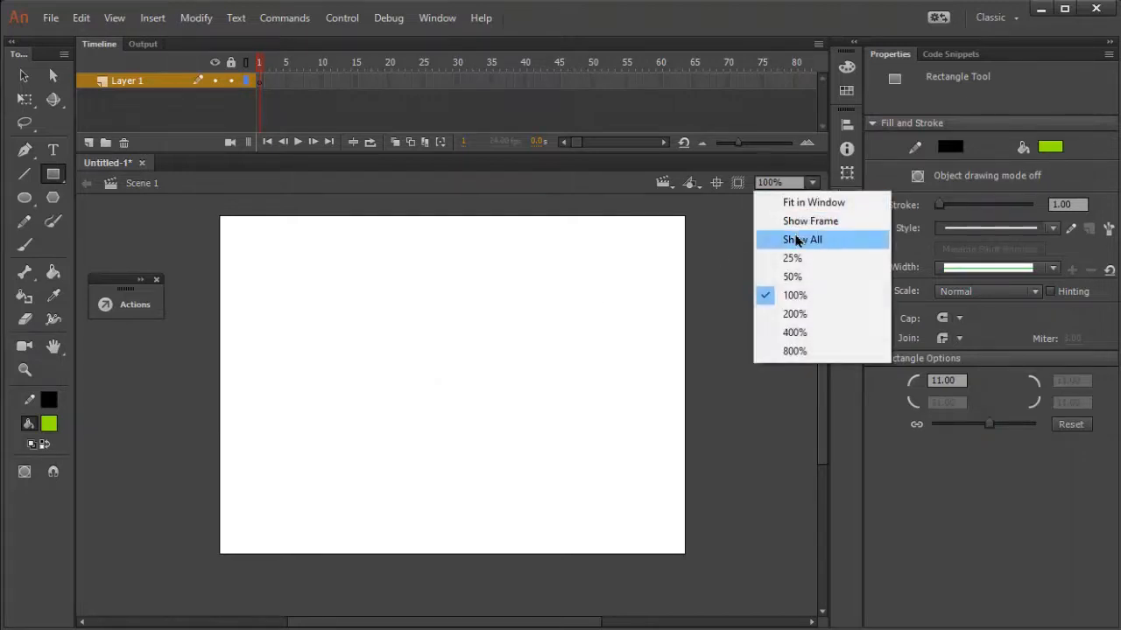
left_click(800, 224)
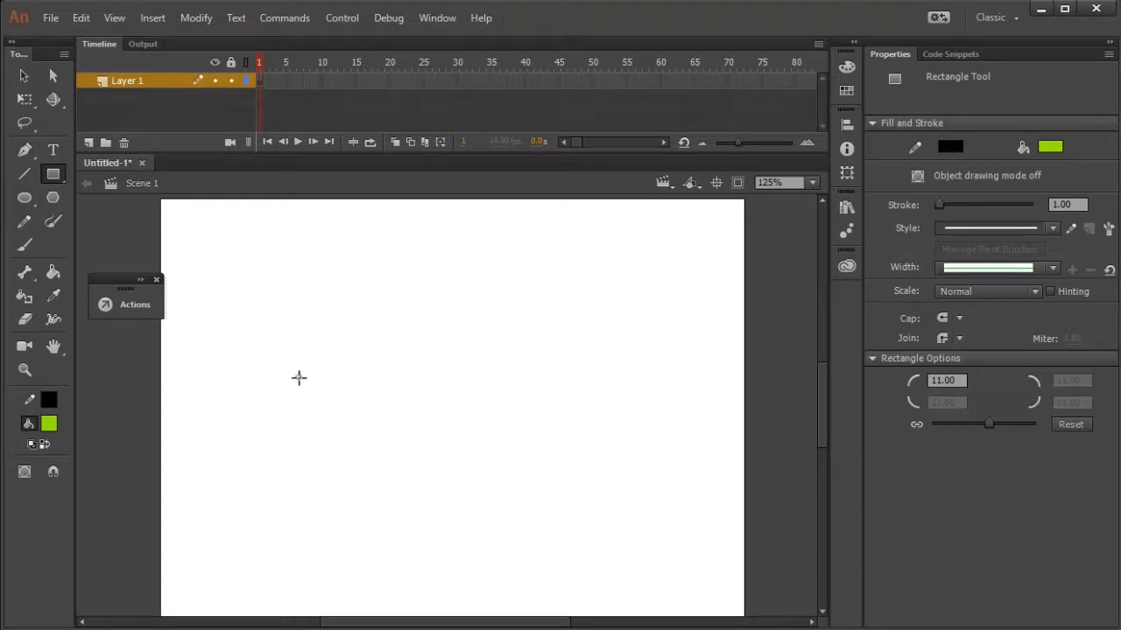
left_click_drag(298, 367, 326, 437)
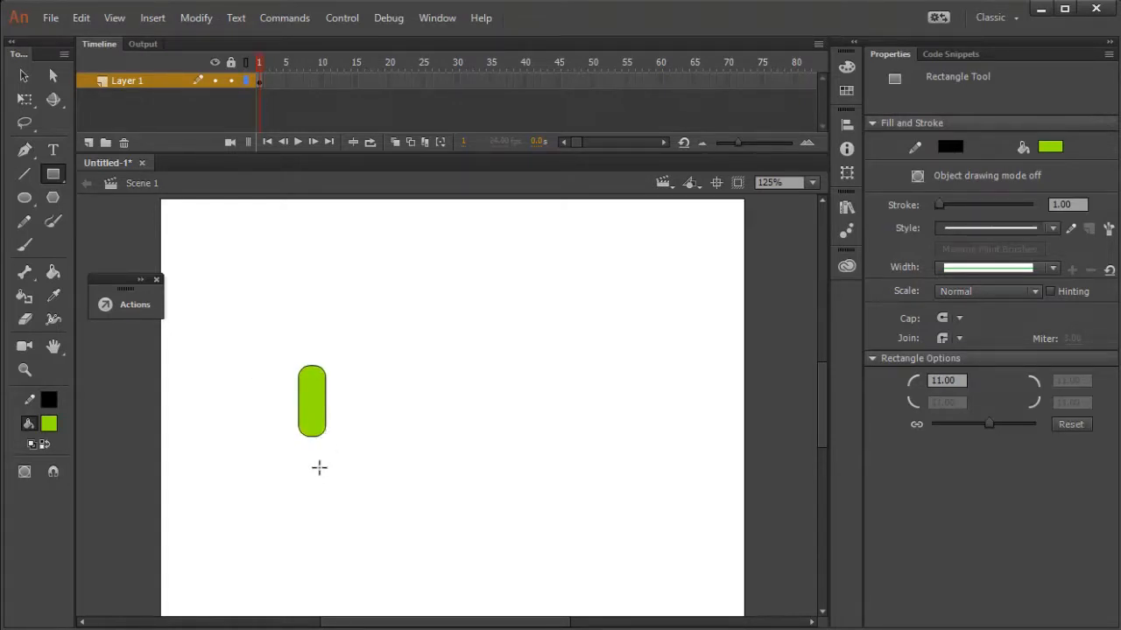
Convert the whole rounded rectangle, fill and outline, into a Graphic symbol with centre registration.
left_click(24, 75)
left_click_drag(269, 313, 341, 457)
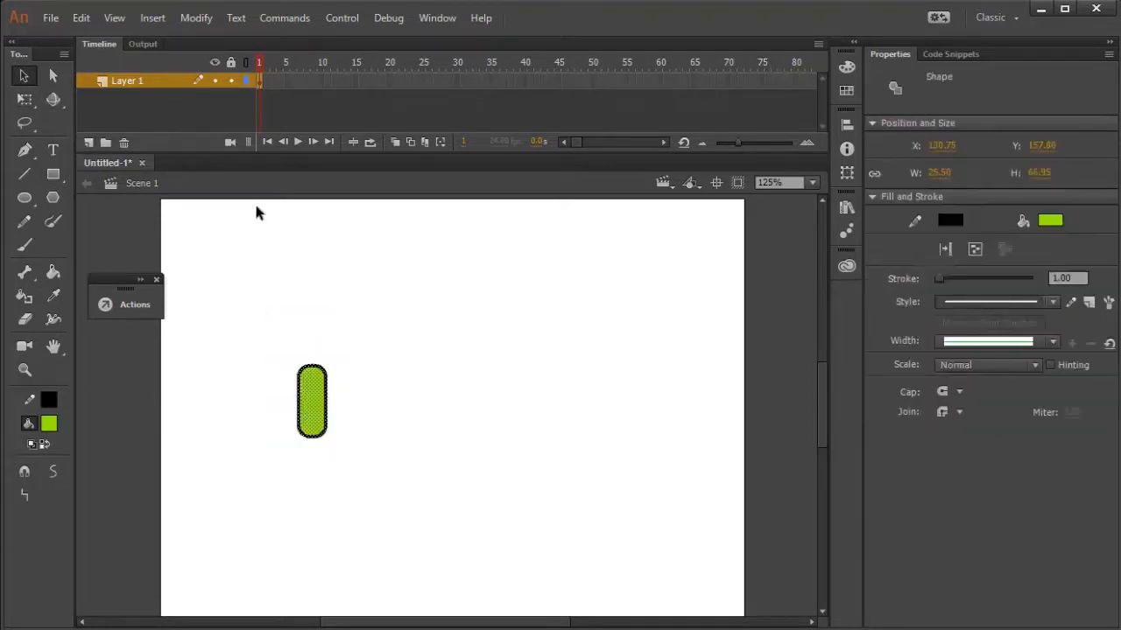
left_click(191, 19)
left_click(210, 62)
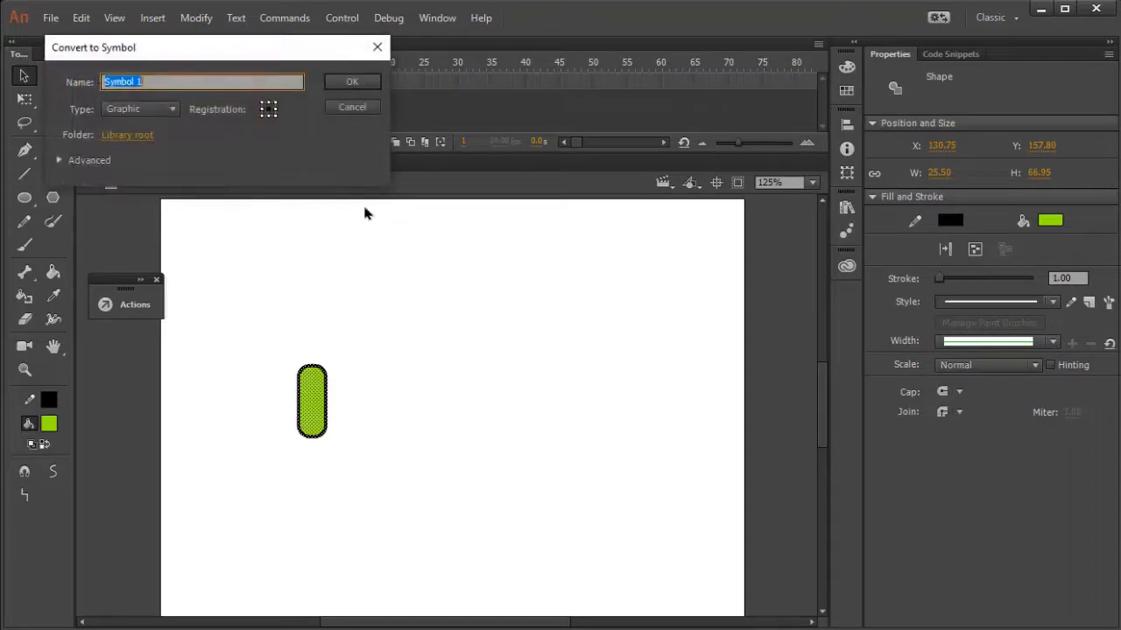
left_click(329, 82)
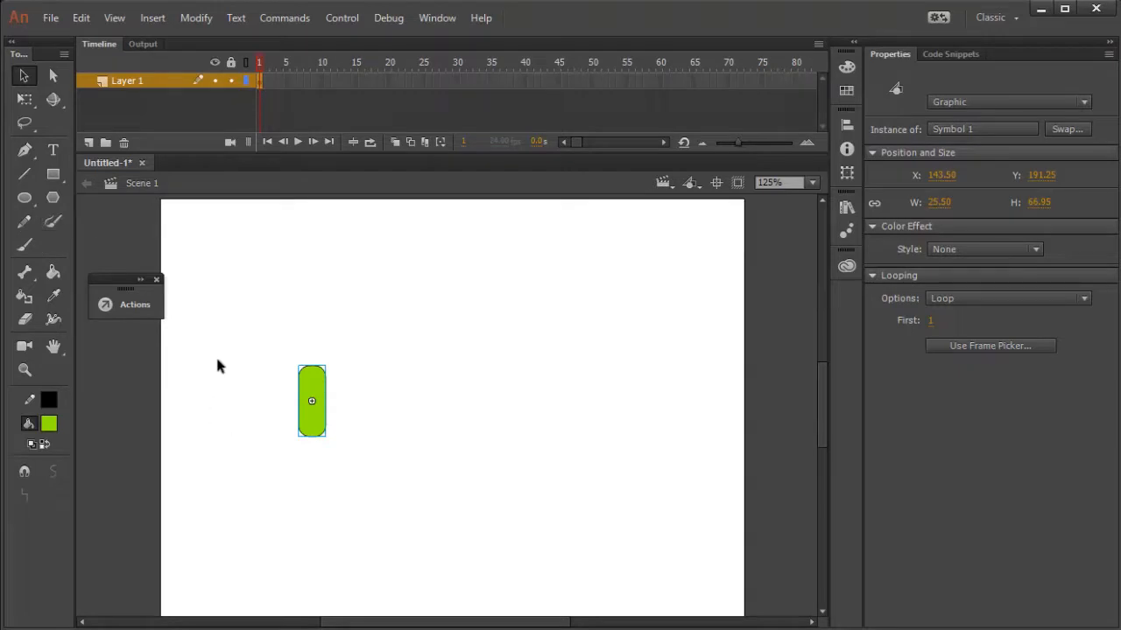
Draw a second upright rounded rectangle about 27 by 88 px directly below the first, overlapping its lower end.
left_click(52, 174)
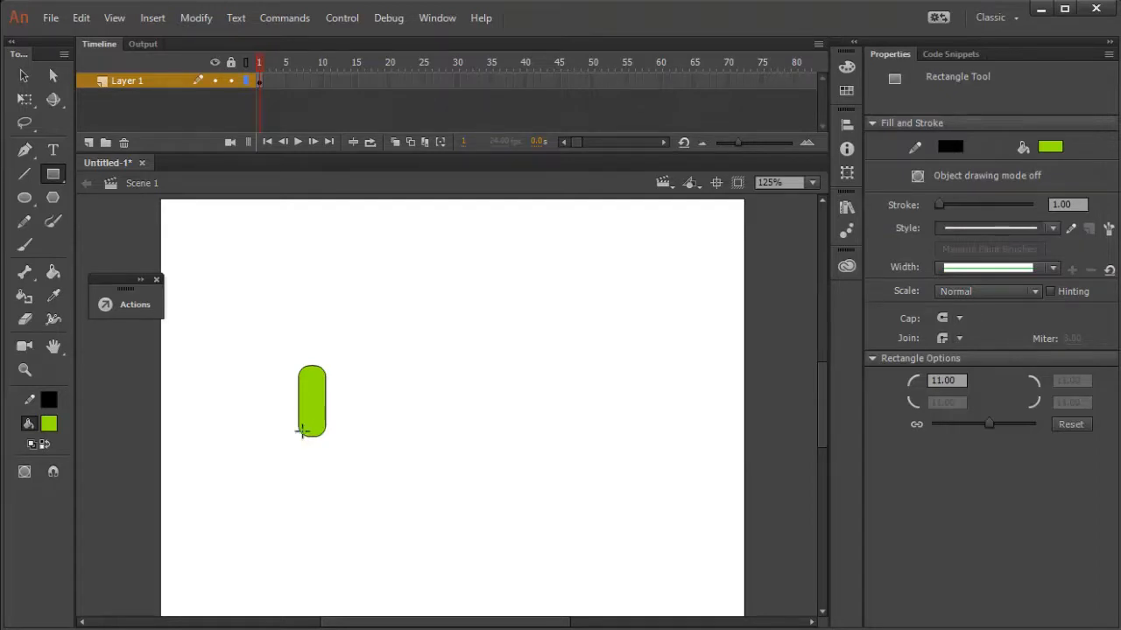
left_click_drag(298, 423, 328, 518)
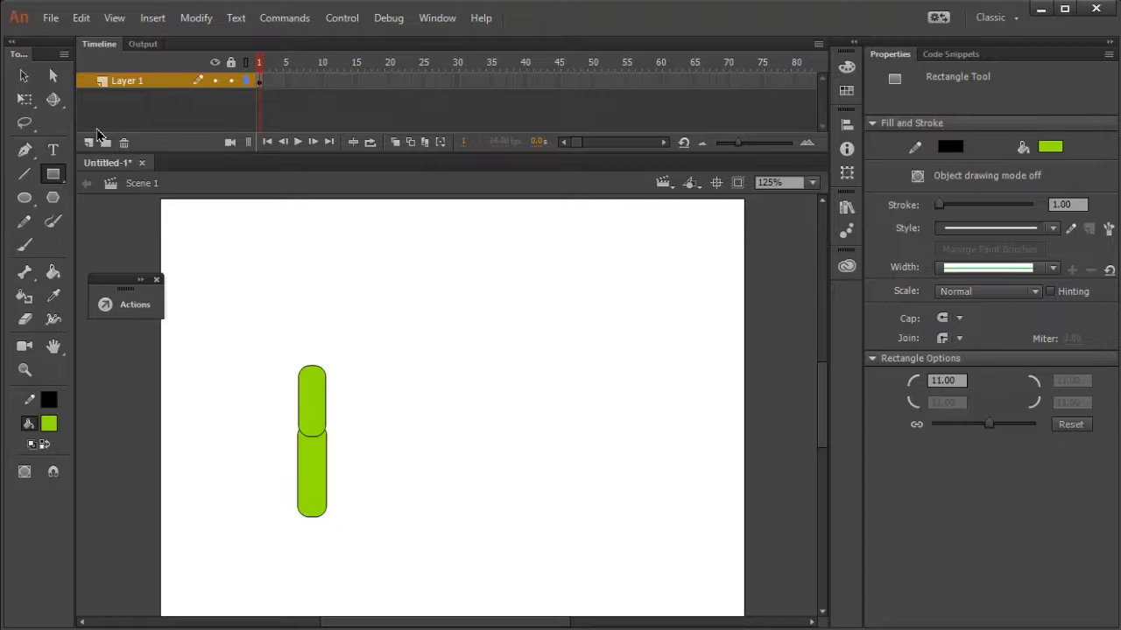
left_click(23, 76)
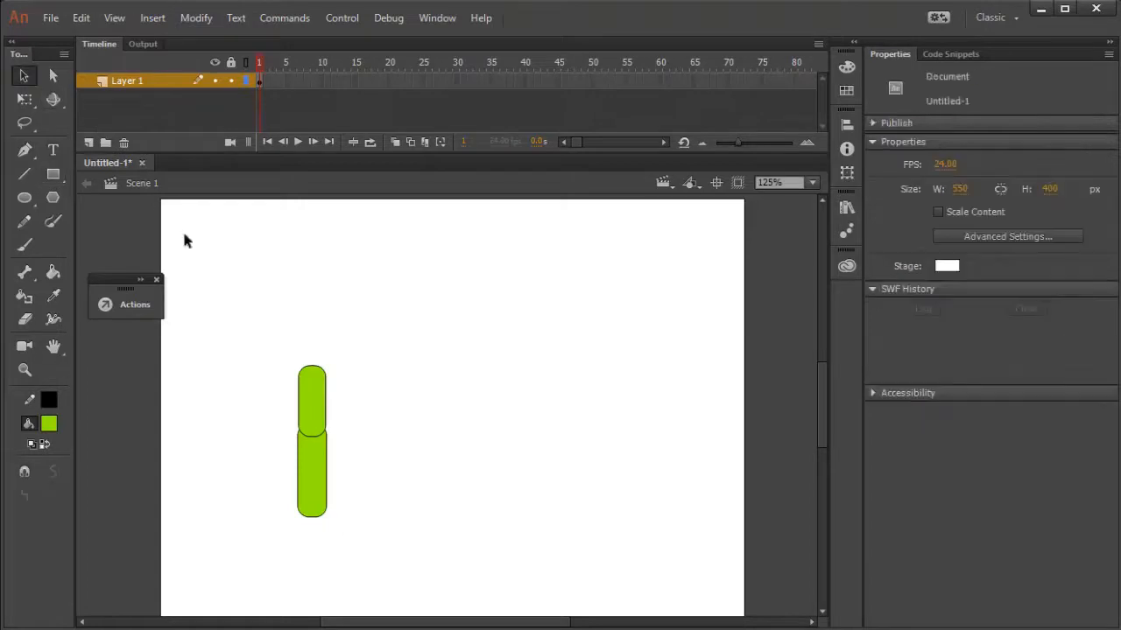
Select the lower rounded rectangle with its outline and convert it into a second Graphic symbol with centre registration.
double_click(306, 484)
left_click(401, 548)
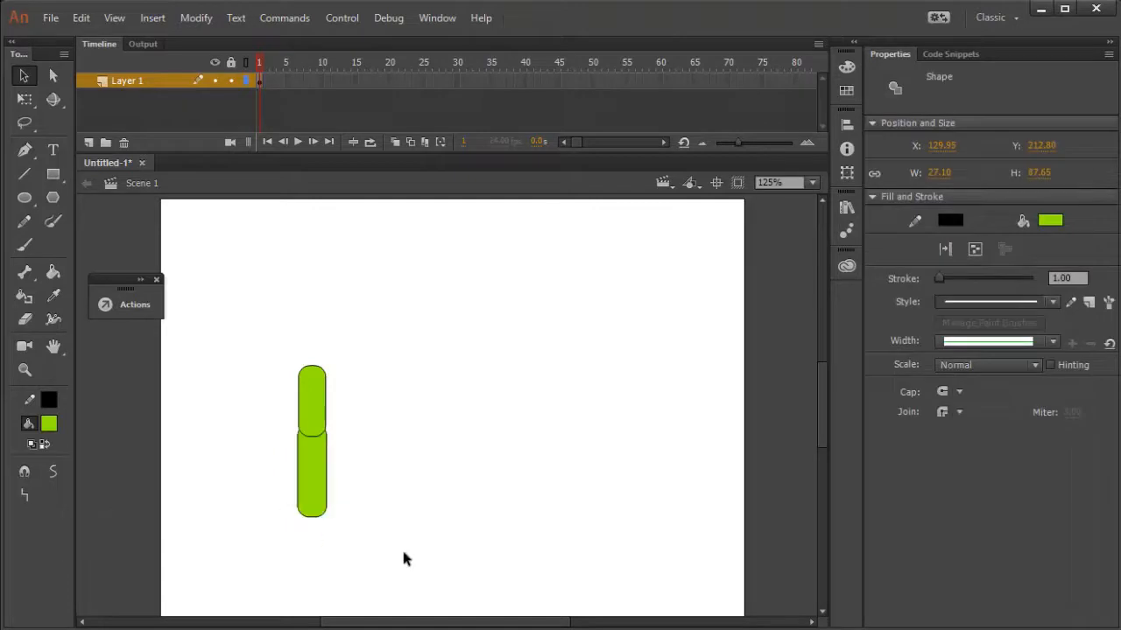
left_click_drag(441, 587, 198, 411)
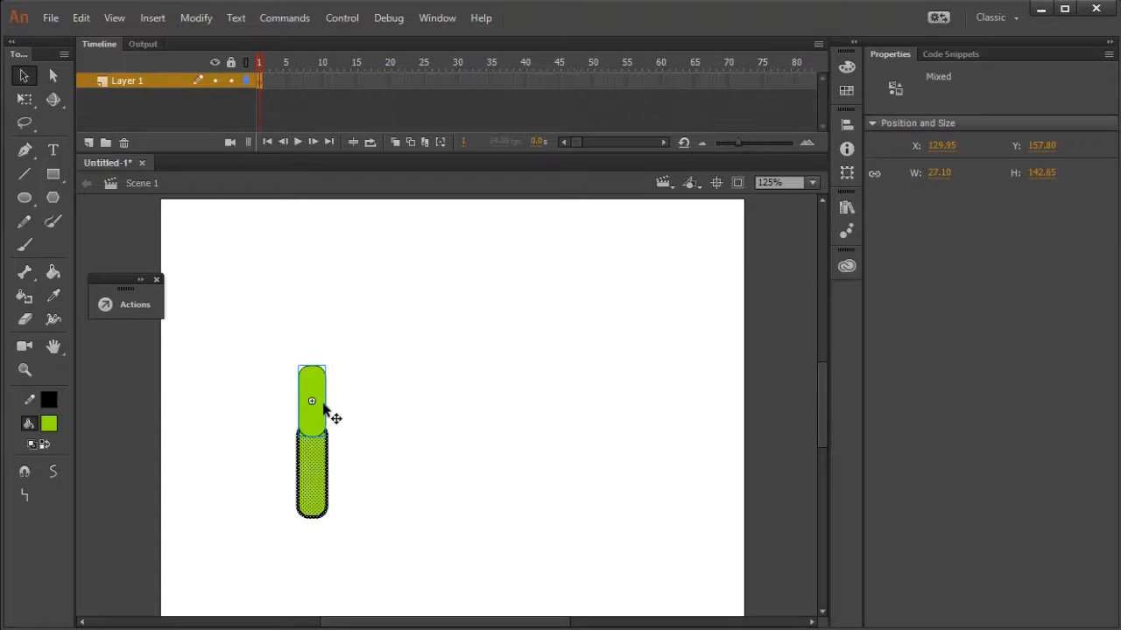
left_click(421, 459)
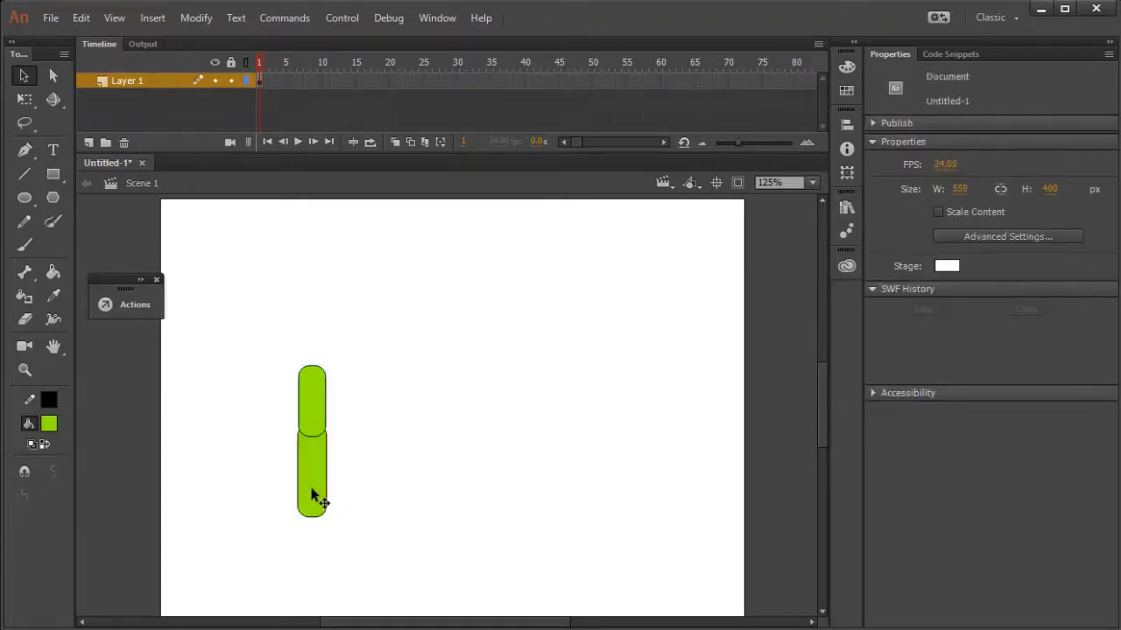
left_click(312, 492)
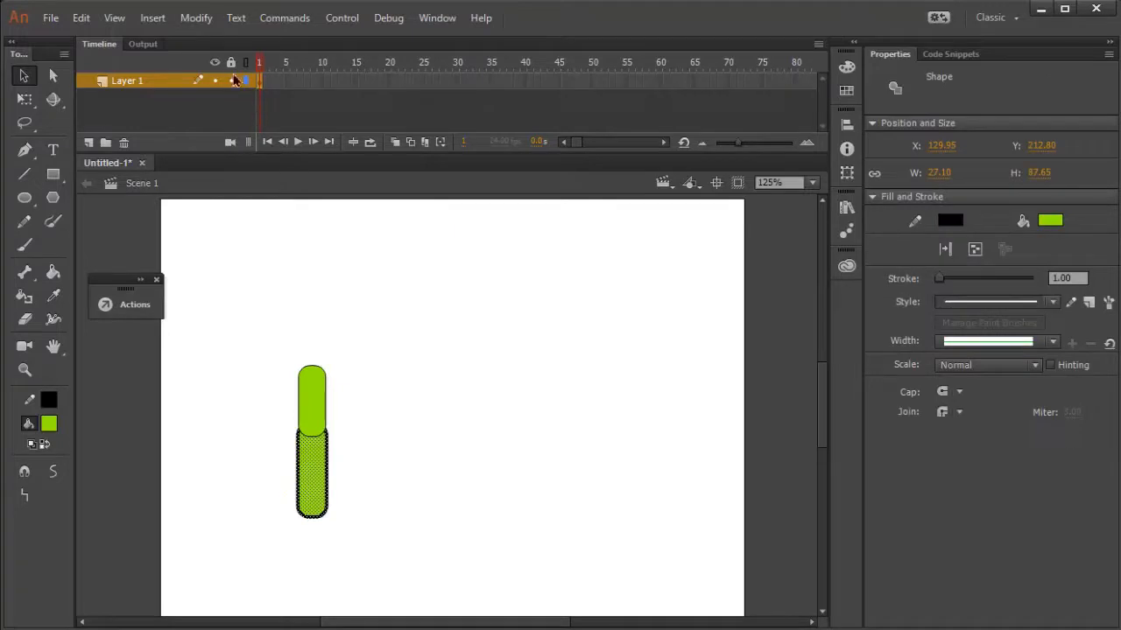
left_click(202, 21)
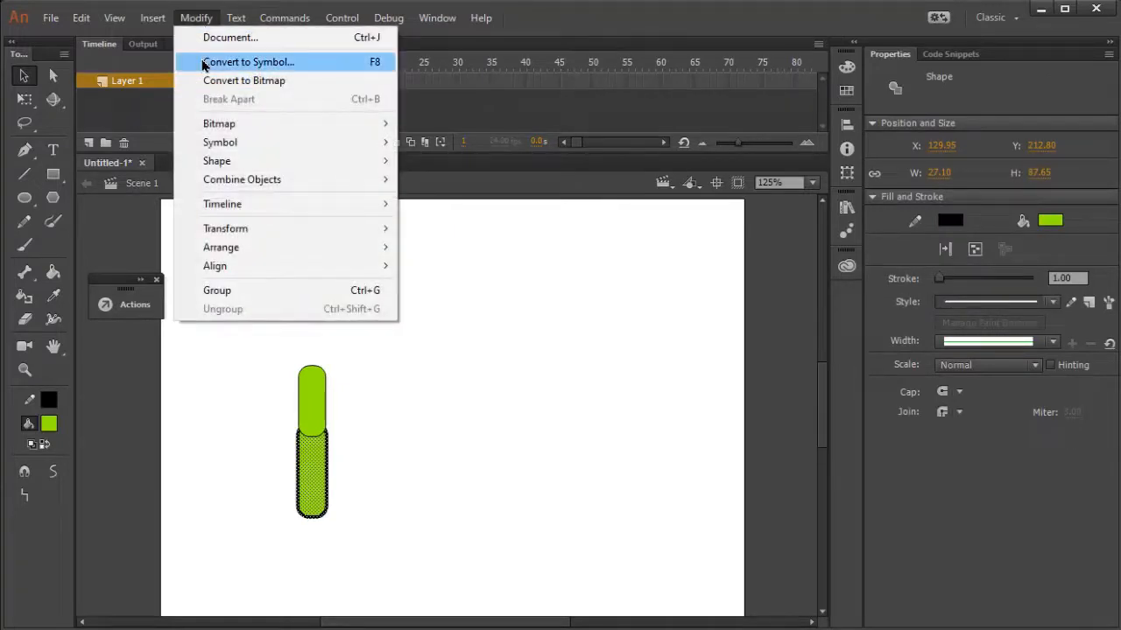
left_click(210, 60)
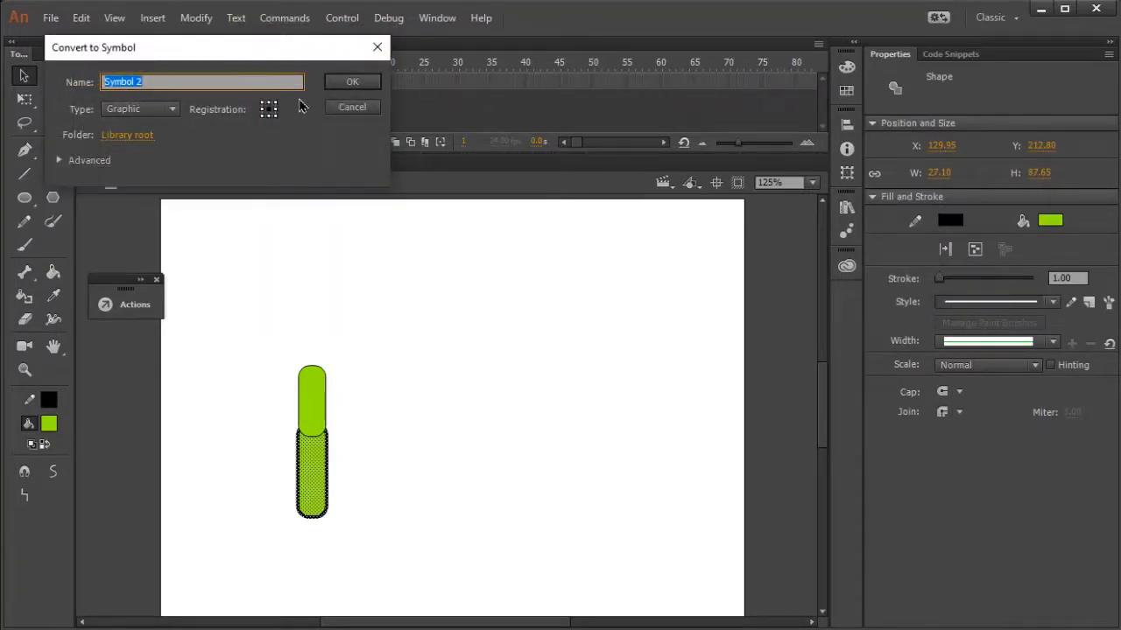
left_click(348, 83)
left_click(348, 435)
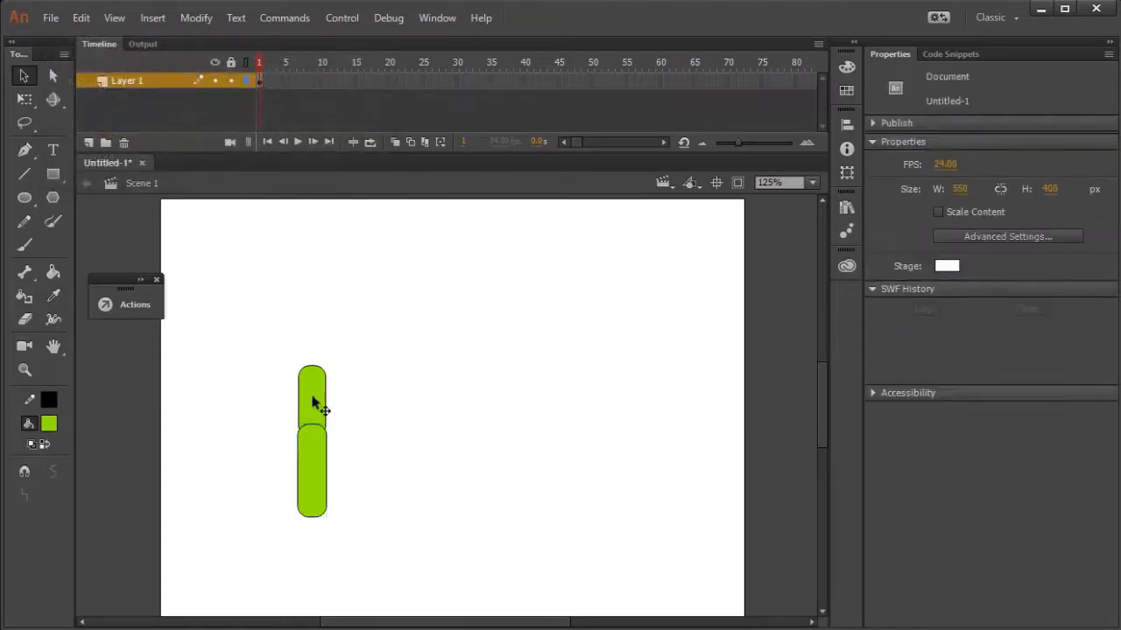
left_click(308, 446)
left_click(235, 446)
Preview Symbol 1 and Symbol 2 in the document's Library.
left_click(436, 17)
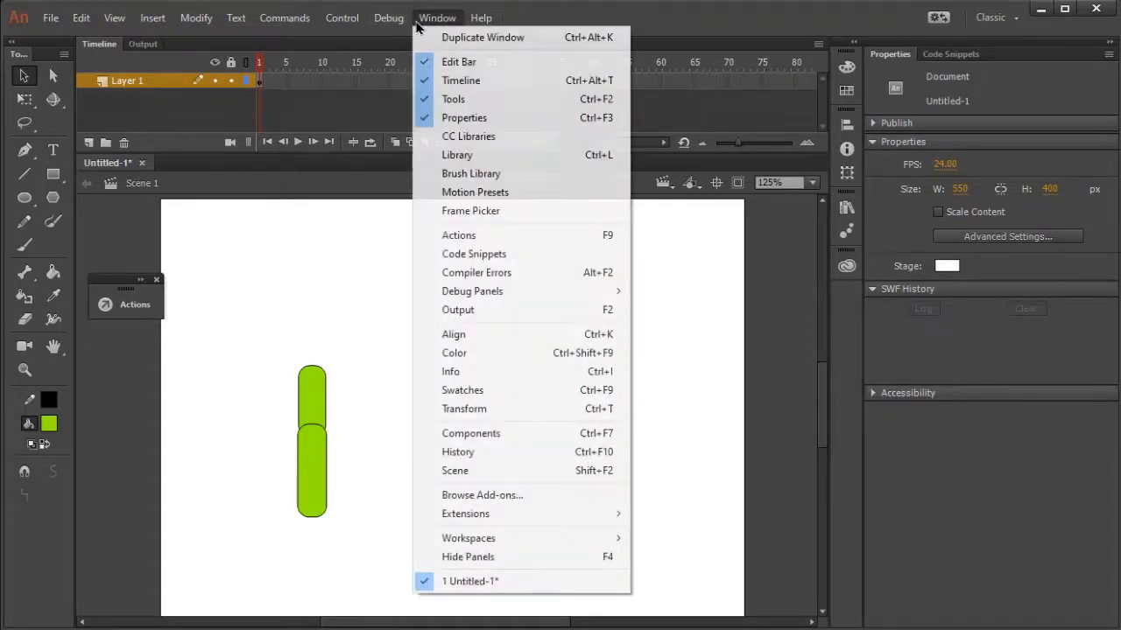
left_click(459, 155)
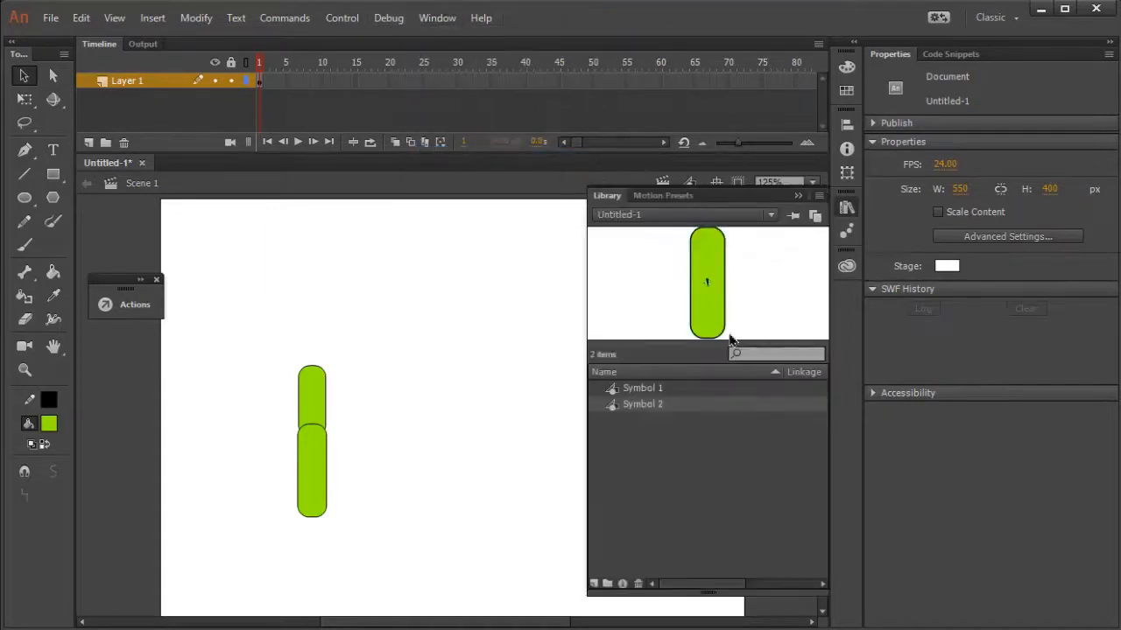
left_click(650, 391)
left_click(646, 404)
left_click(654, 389)
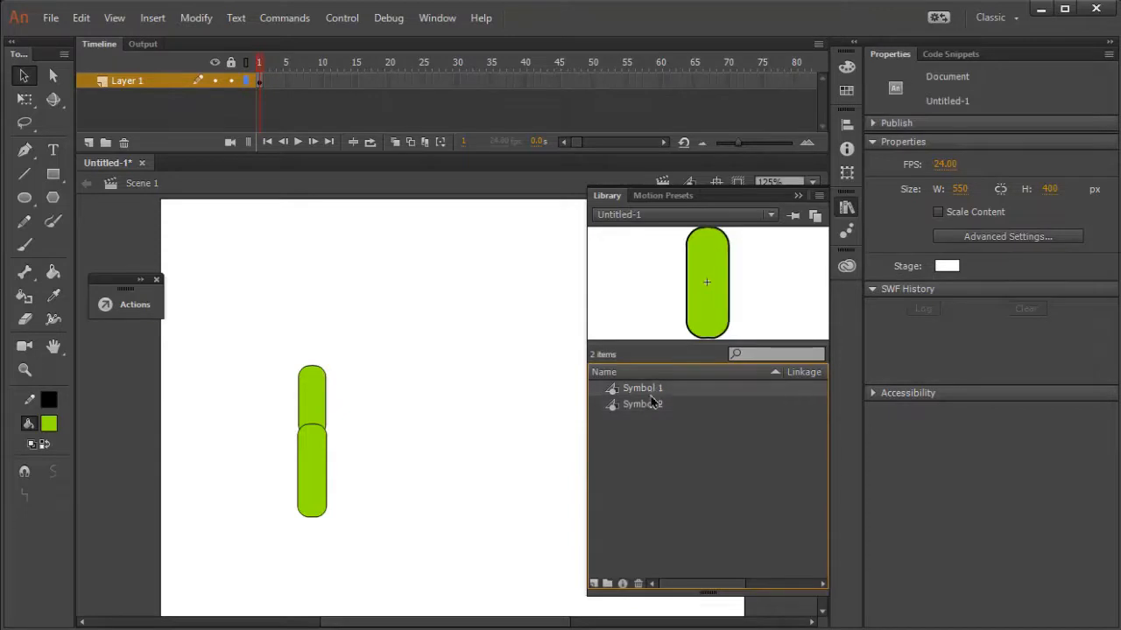
left_click(652, 401)
left_click(846, 208)
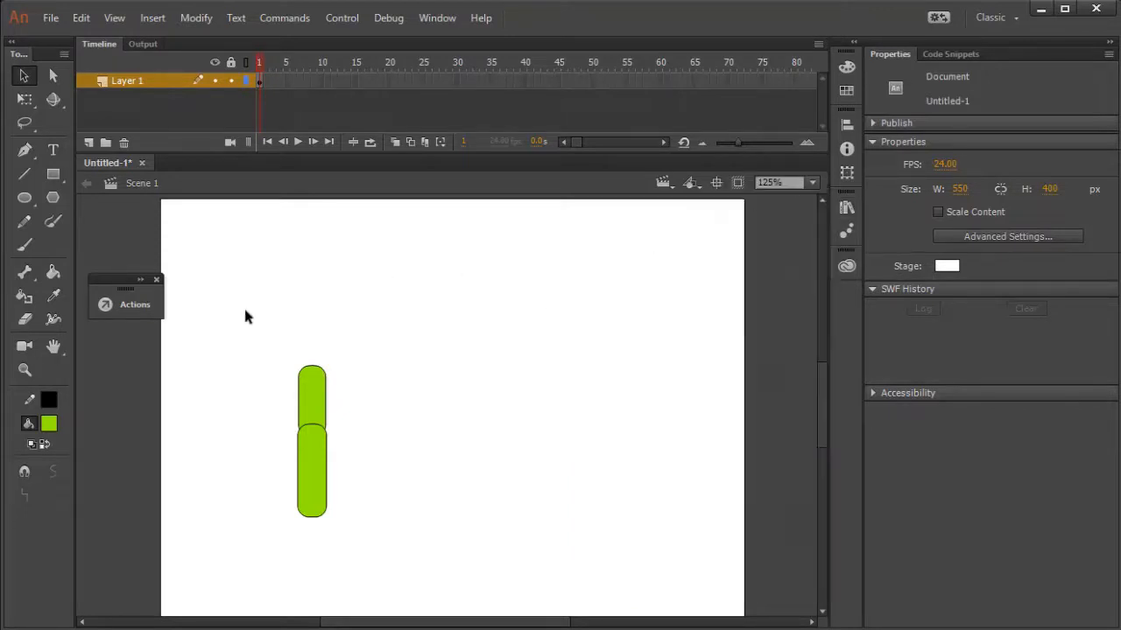
Draw a horizontal rounded rectangle as a foot extending left from the lower end of the second segment.
left_click(53, 174)
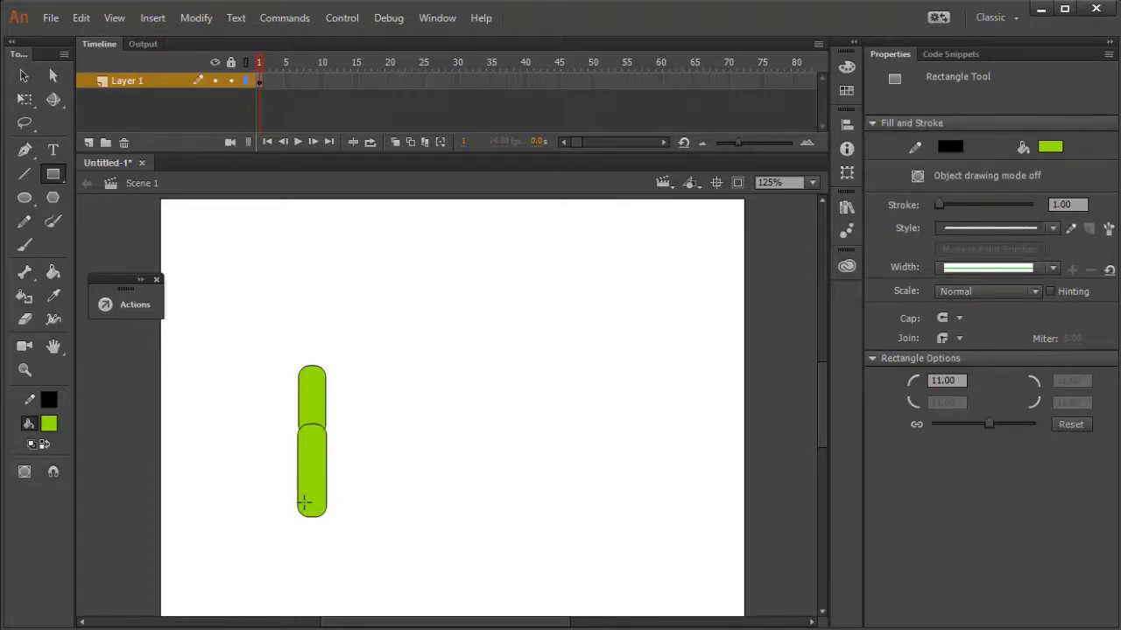
mouse_move(312, 489)
left_mouse_down()
mouse_move(267, 522)
mouse_move(248, 517)
left_mouse_up()
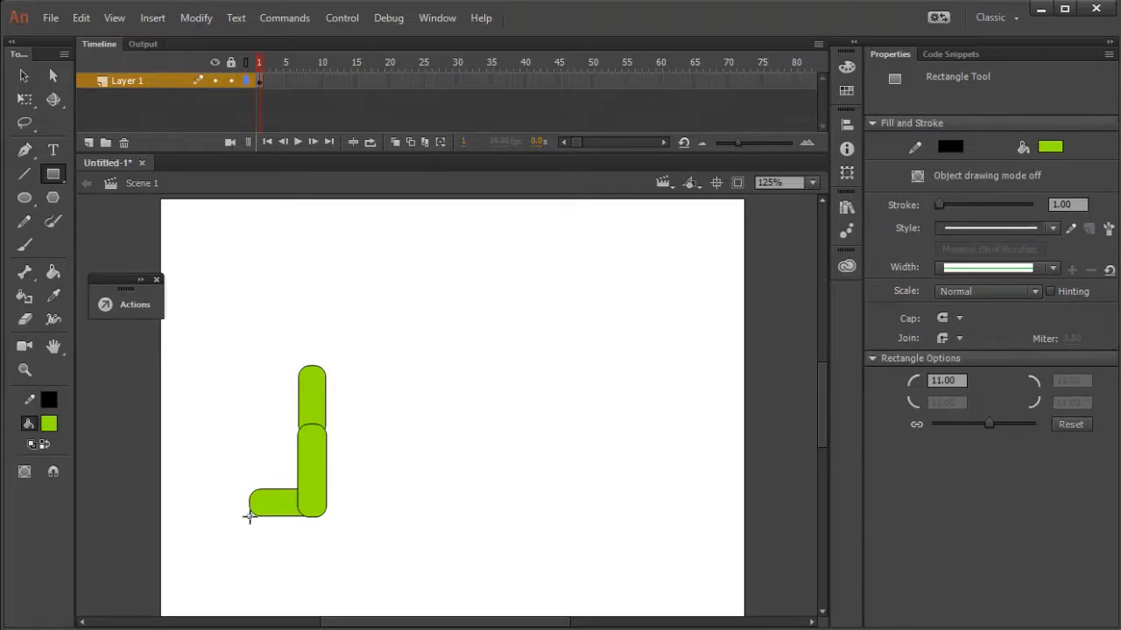
left_click(24, 77)
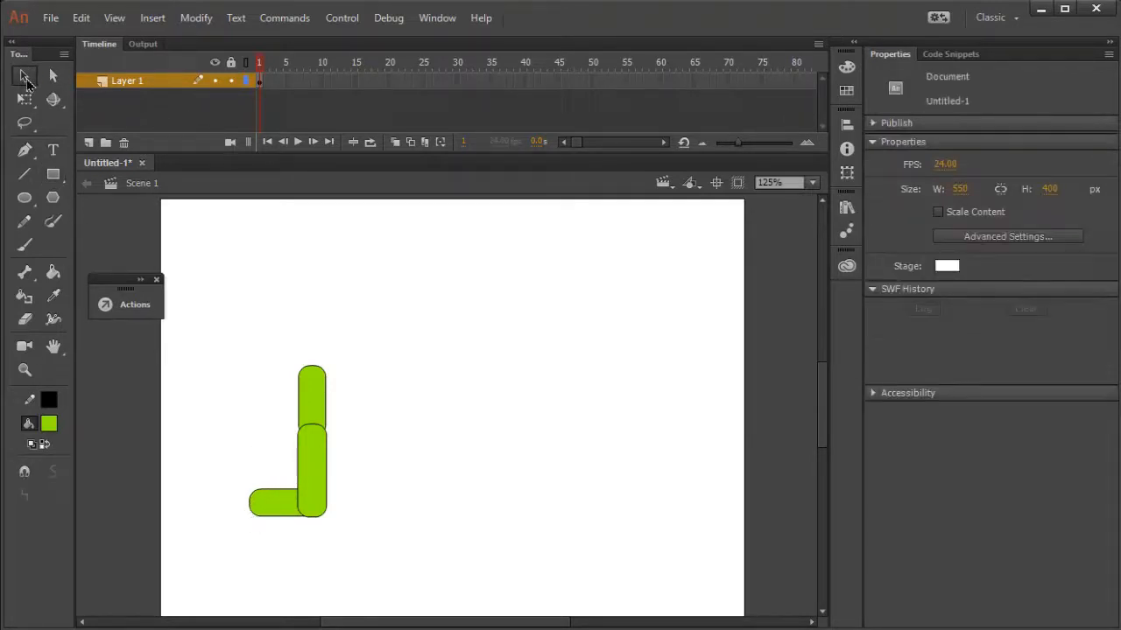
Convert the horizontal foot shape with its outline into Symbol 3, a Graphic symbol with centre registration.
left_click(269, 506)
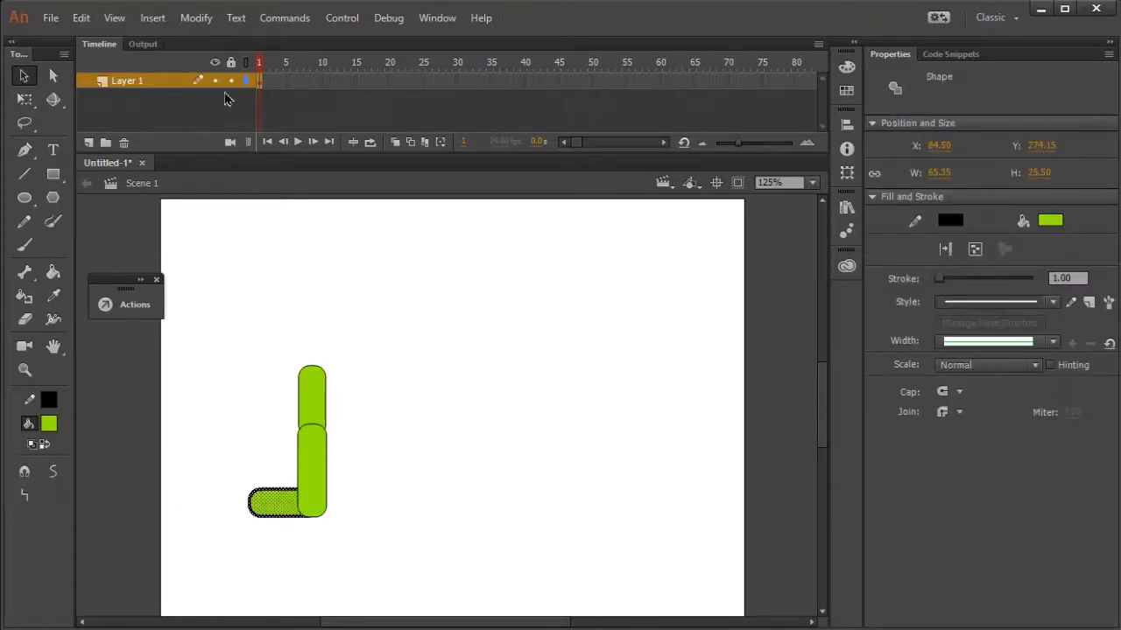
left_click(197, 18)
left_click(204, 61)
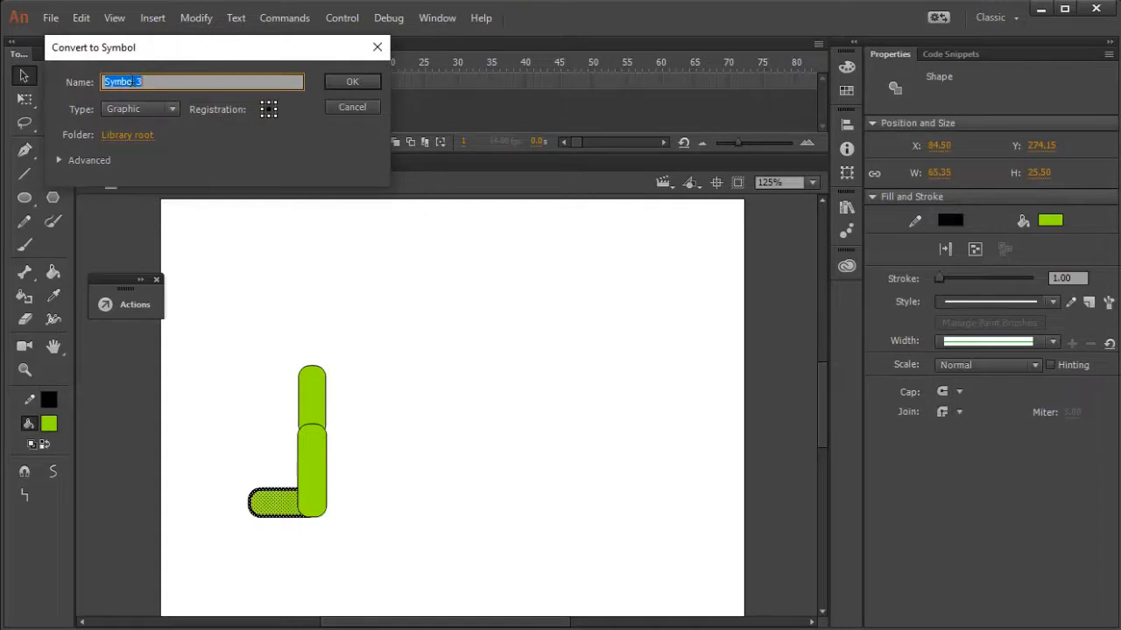
left_click(174, 112)
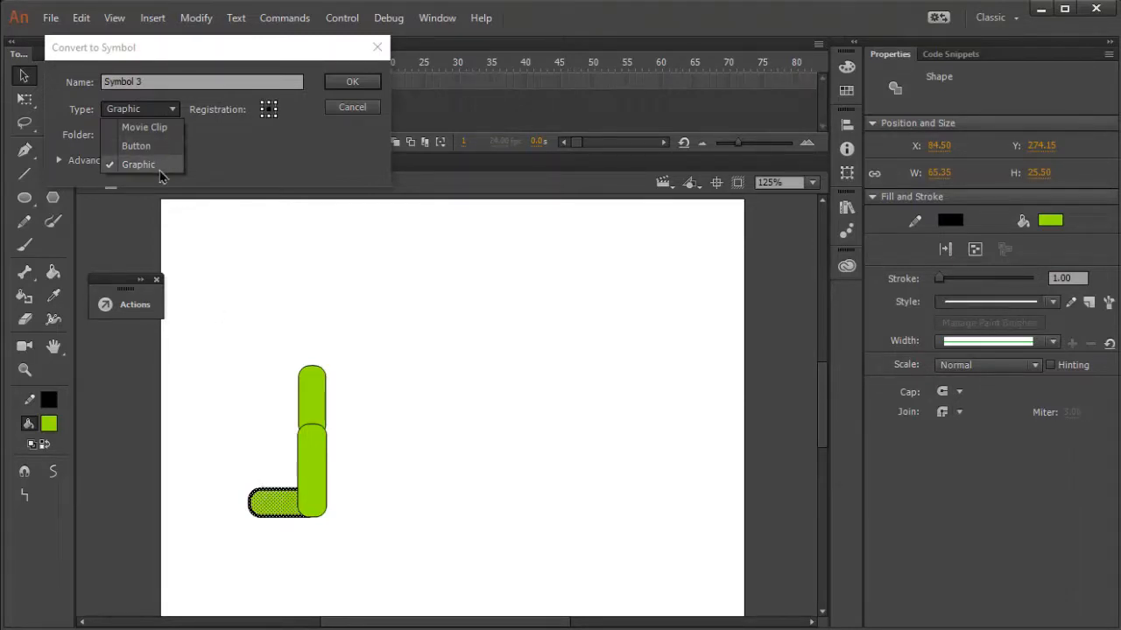
left_click(282, 46)
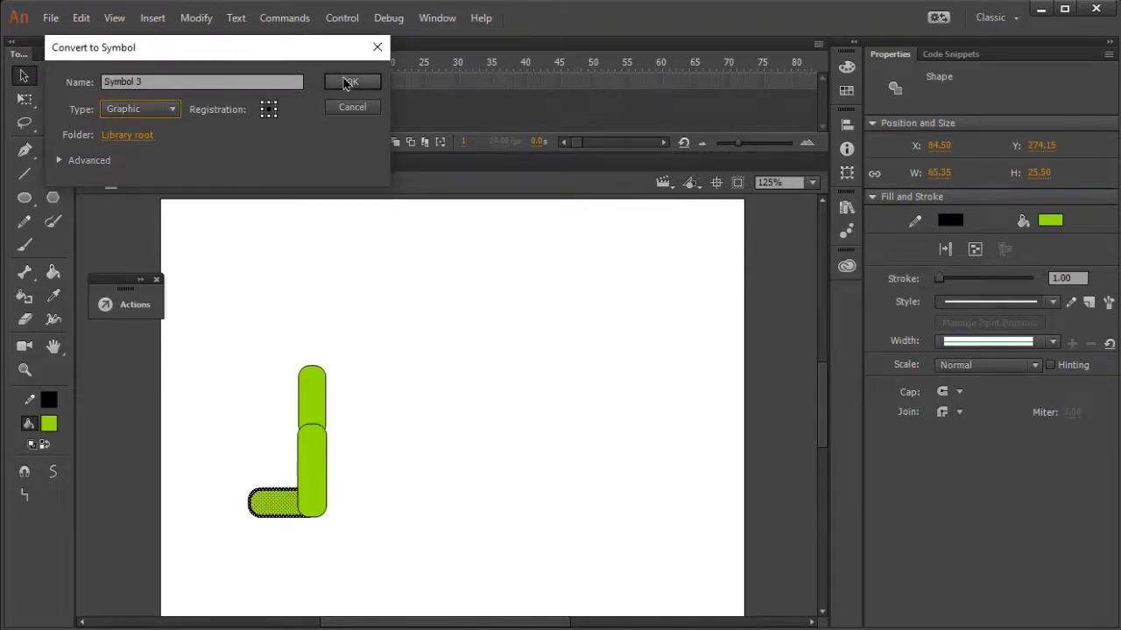
left_click(350, 82)
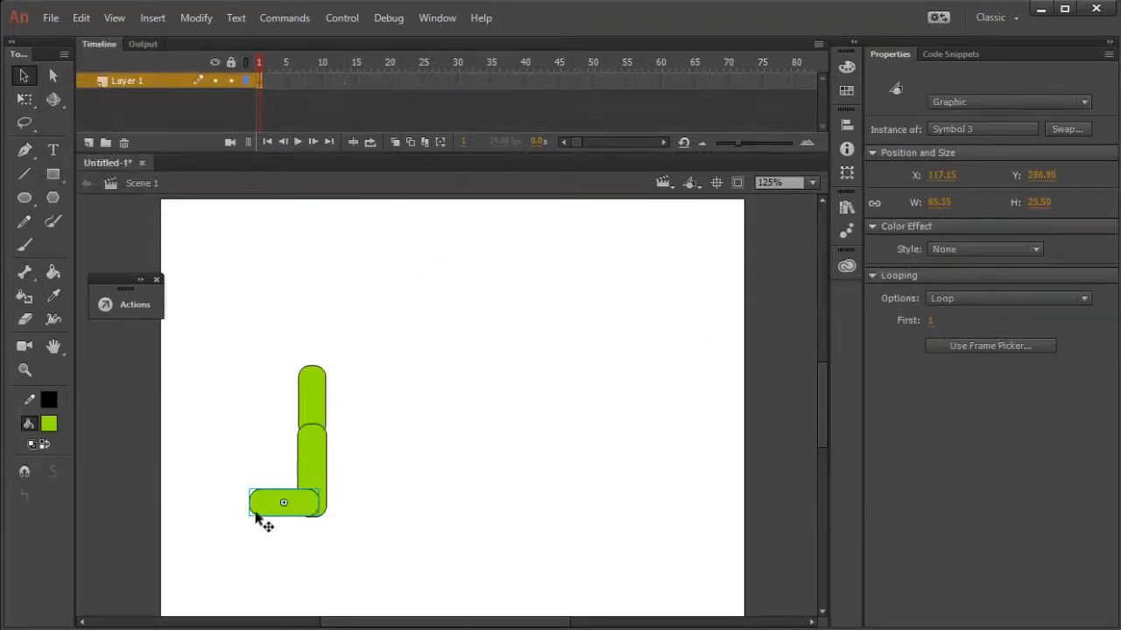
left_click(286, 536)
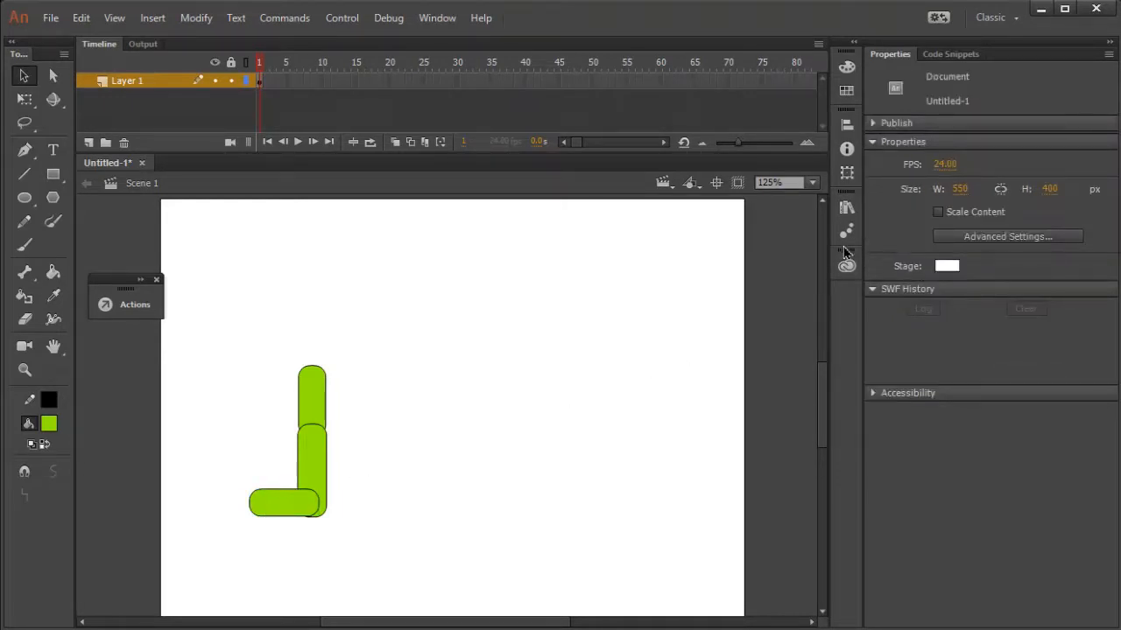
Review the leg's three Graphic symbols in the document's Library.
left_click(845, 210)
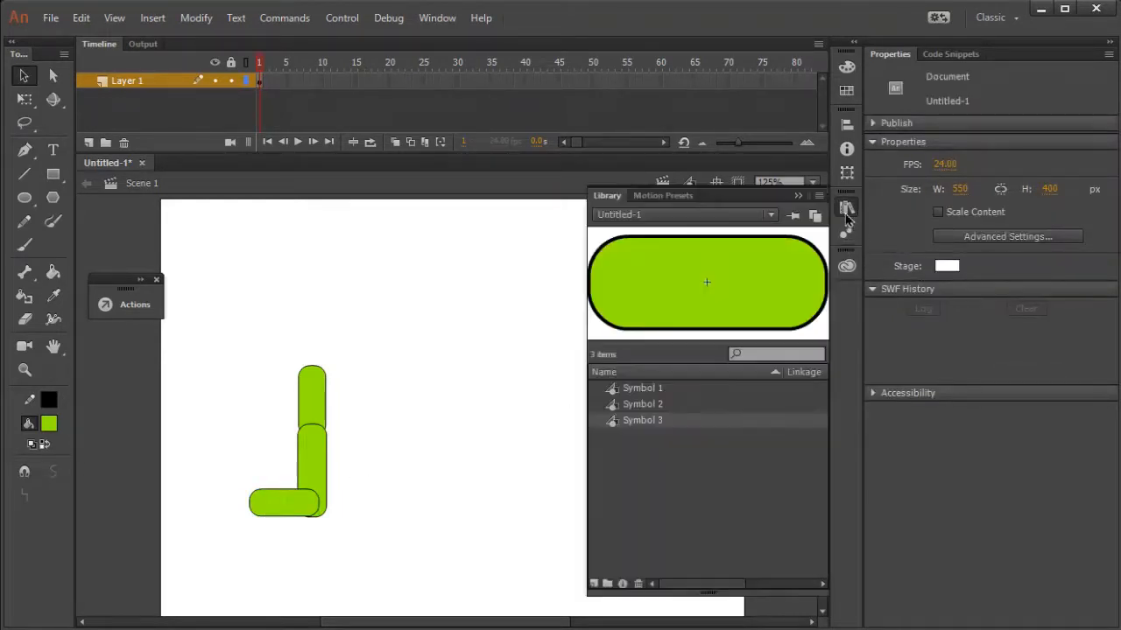
left_click(650, 403)
left_click(648, 424)
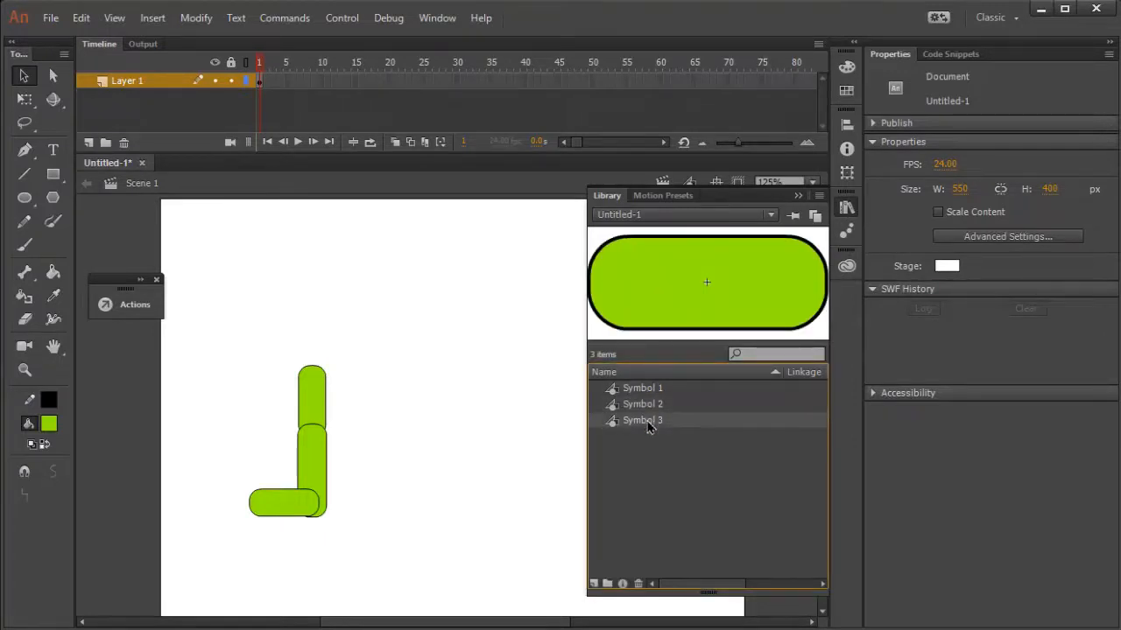
left_click(445, 468)
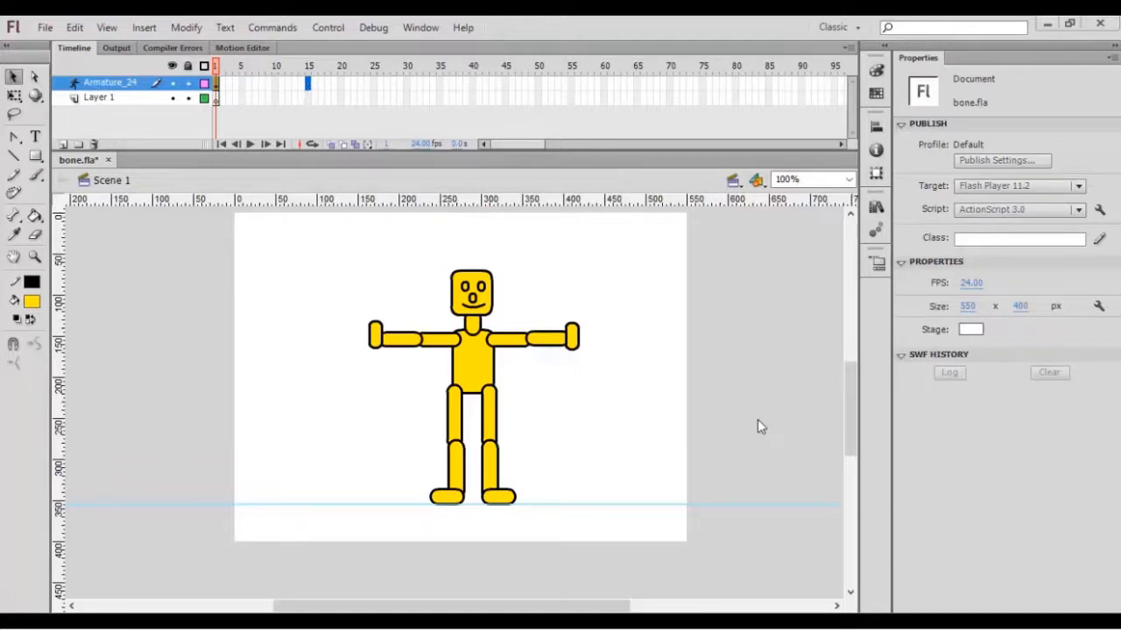
Switch to bone.fla, insert a pose at frame 15 of Armature_24 and swing one arm downward.
right_click(308, 84)
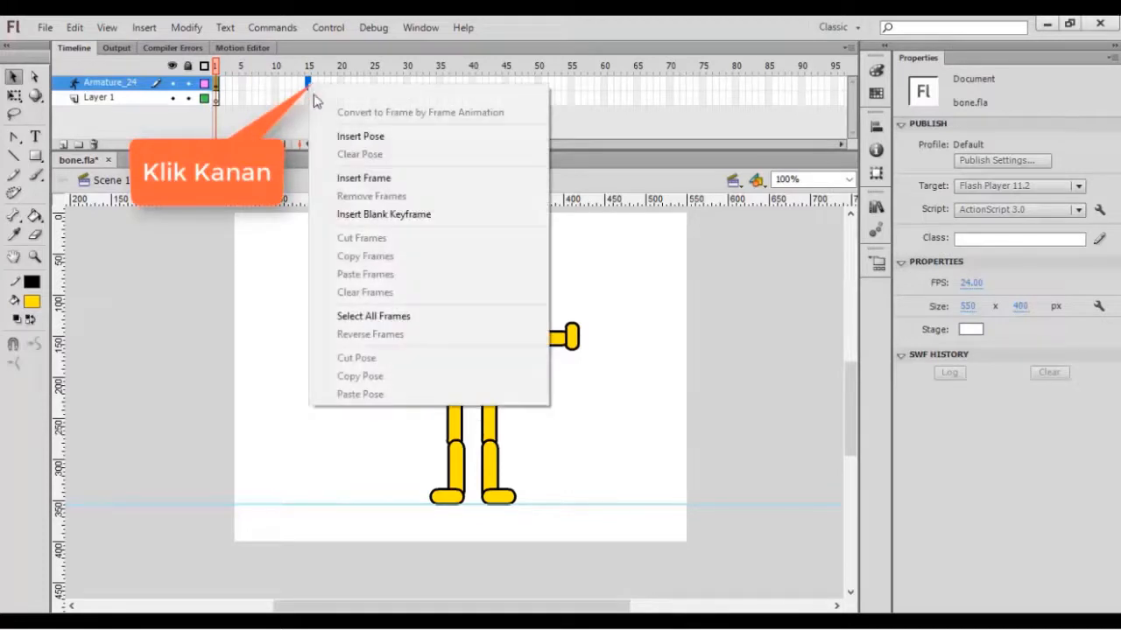
left_click(340, 137)
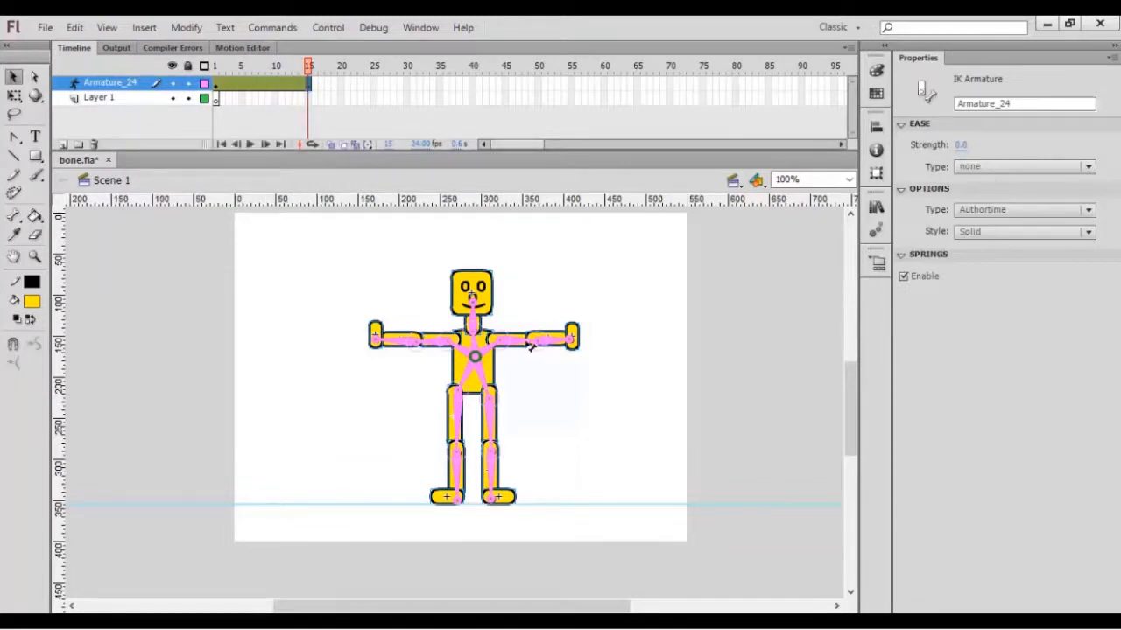
left_click_drag(561, 339, 549, 410)
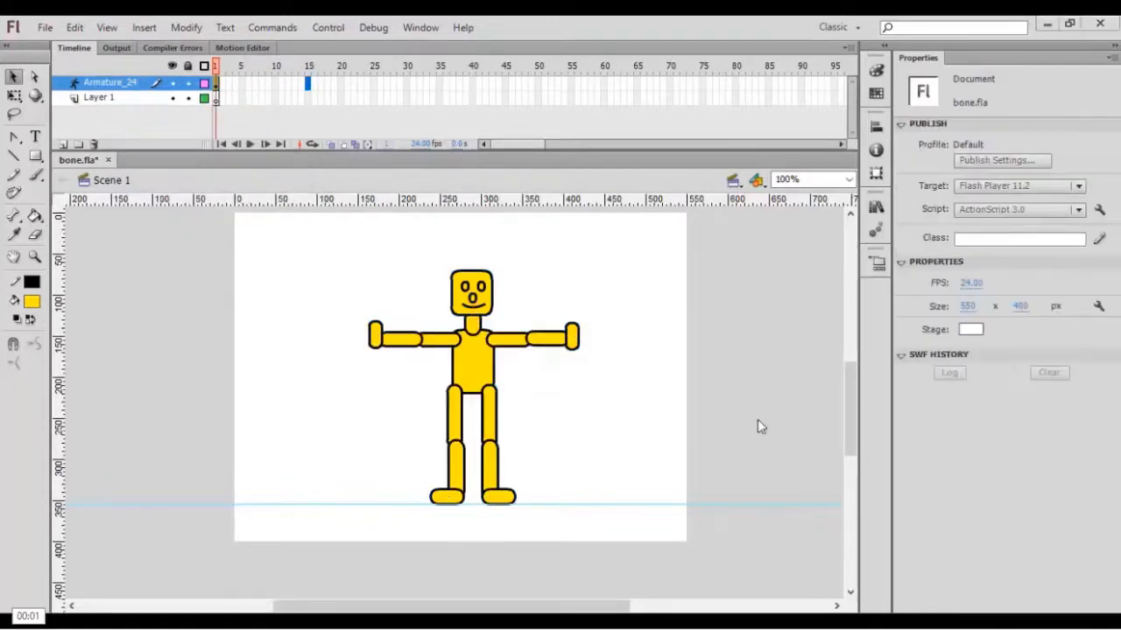
Insert a pose at frame 15 of Armature_24 and bend both arms downward at shoulders and elbows.
right_click(308, 87)
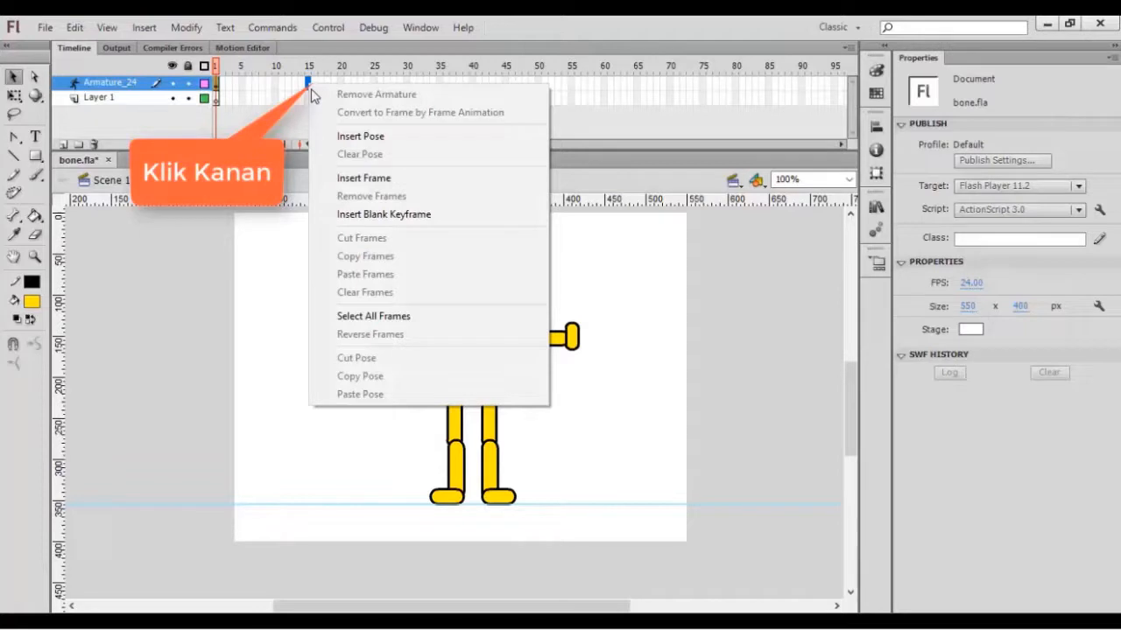
left_click(341, 137)
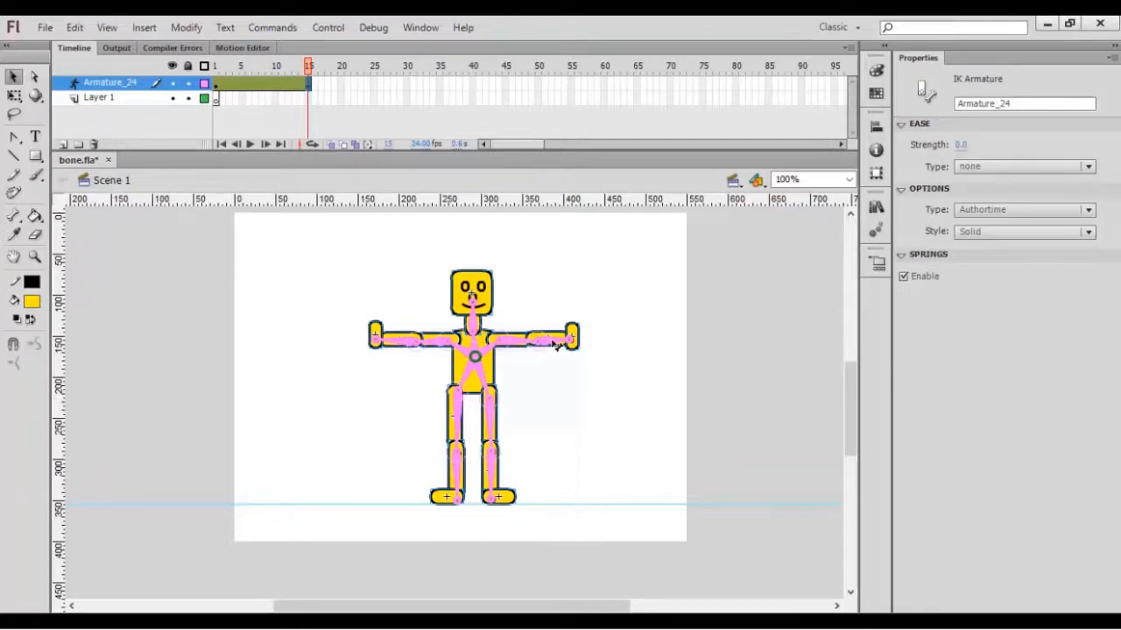
left_click_drag(554, 346, 558, 373)
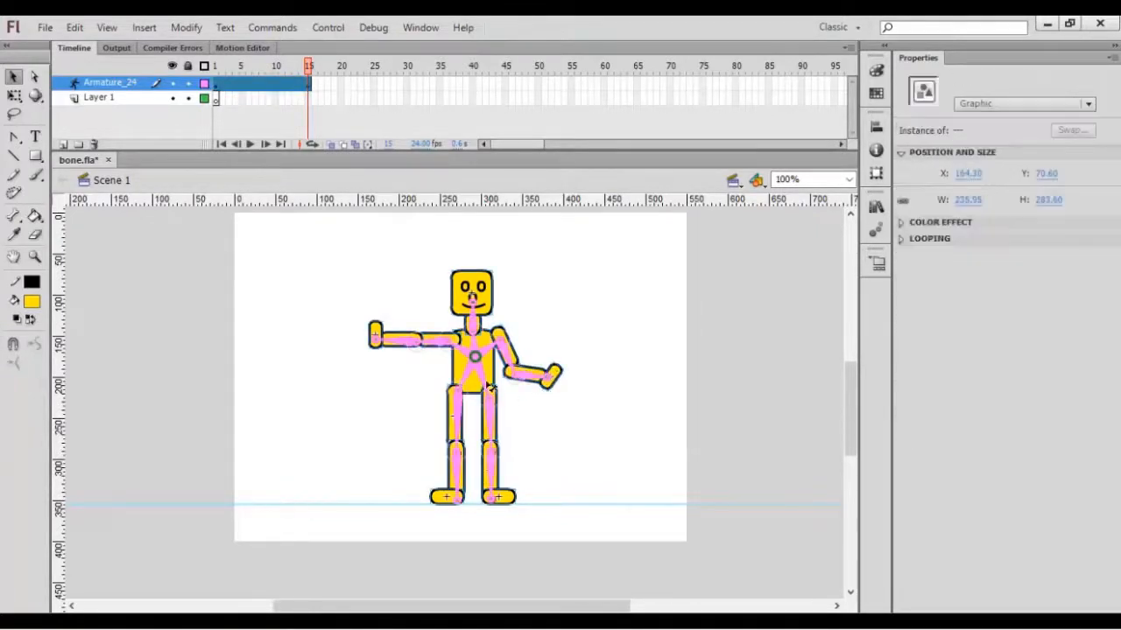
left_click_drag(433, 348, 394, 371)
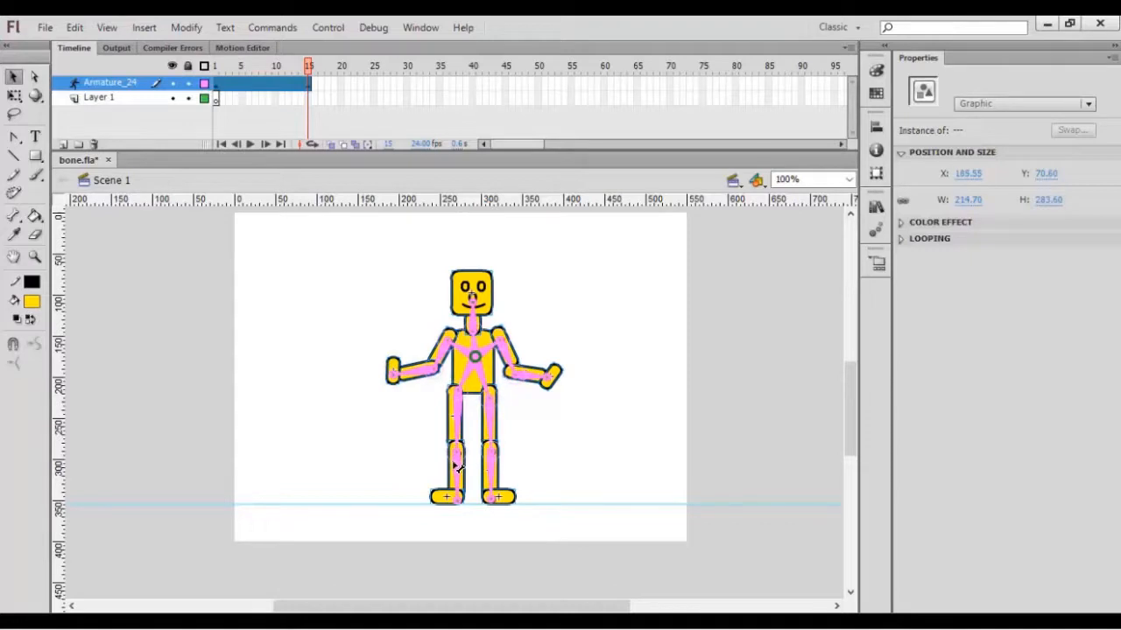
Raise both legs outward with bent knees in the frame 15 pose and select the whole armature.
left_click_drag(457, 465, 392, 447)
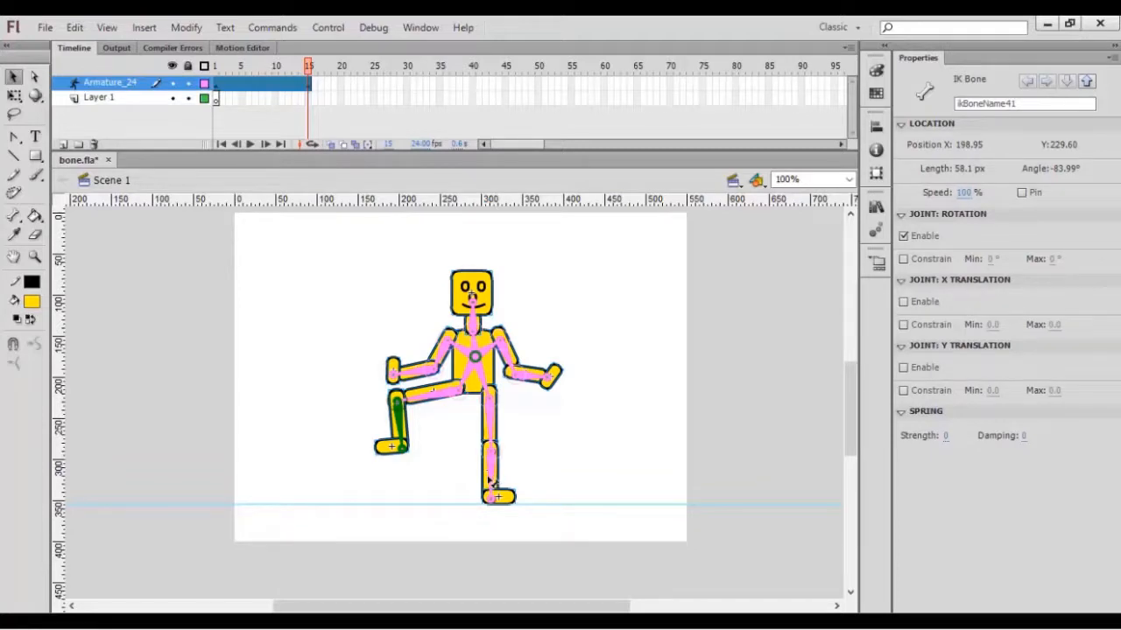
left_click_drag(491, 481, 541, 432)
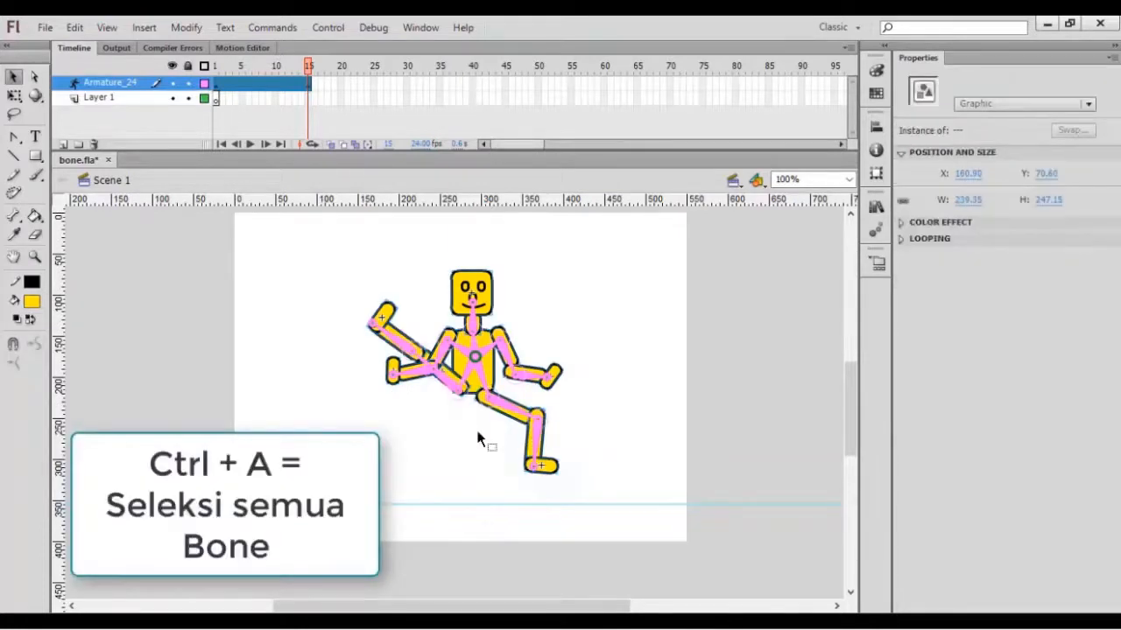
key("ctrl+a")
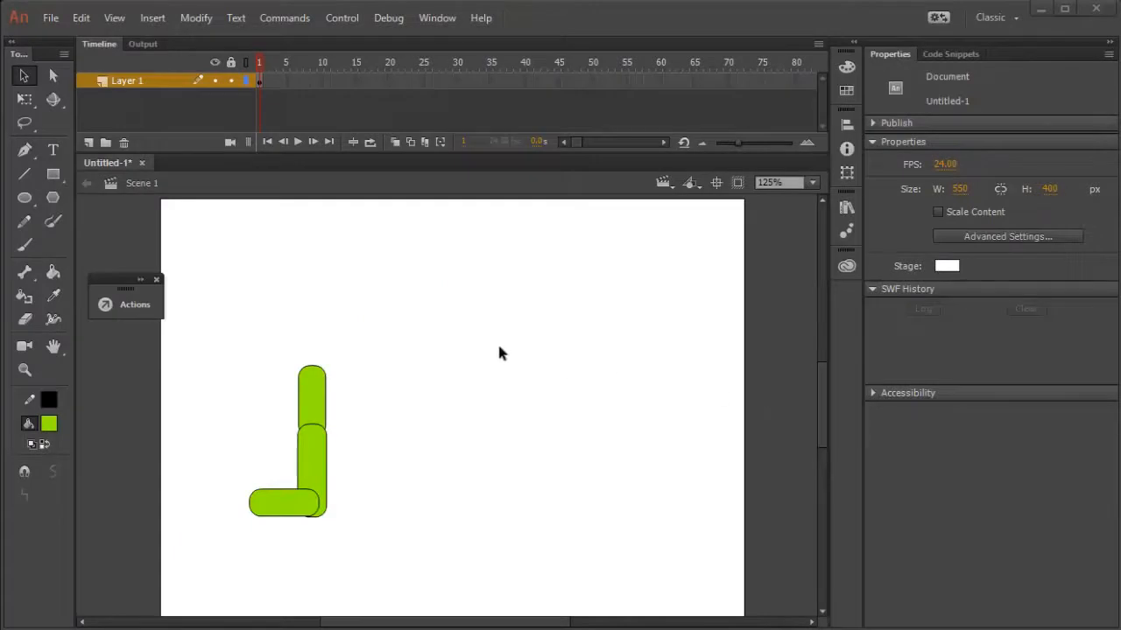
In Untitled-1, show the rulers and place a horizontal guide at about 300 px along the foot's underside.
left_click(115, 19)
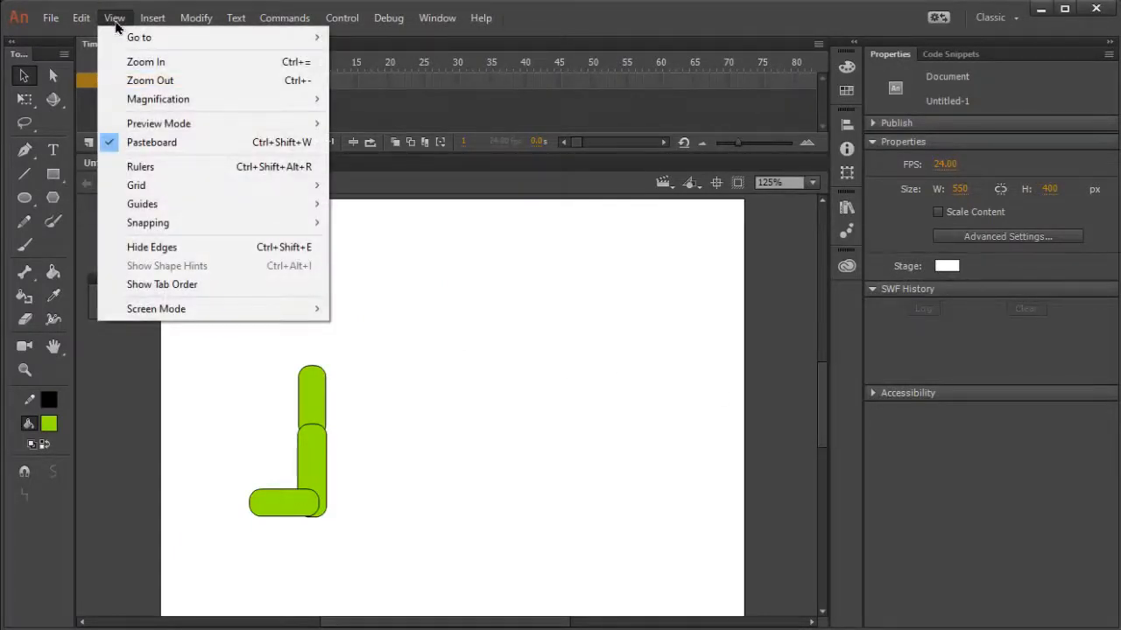
left_click(140, 166)
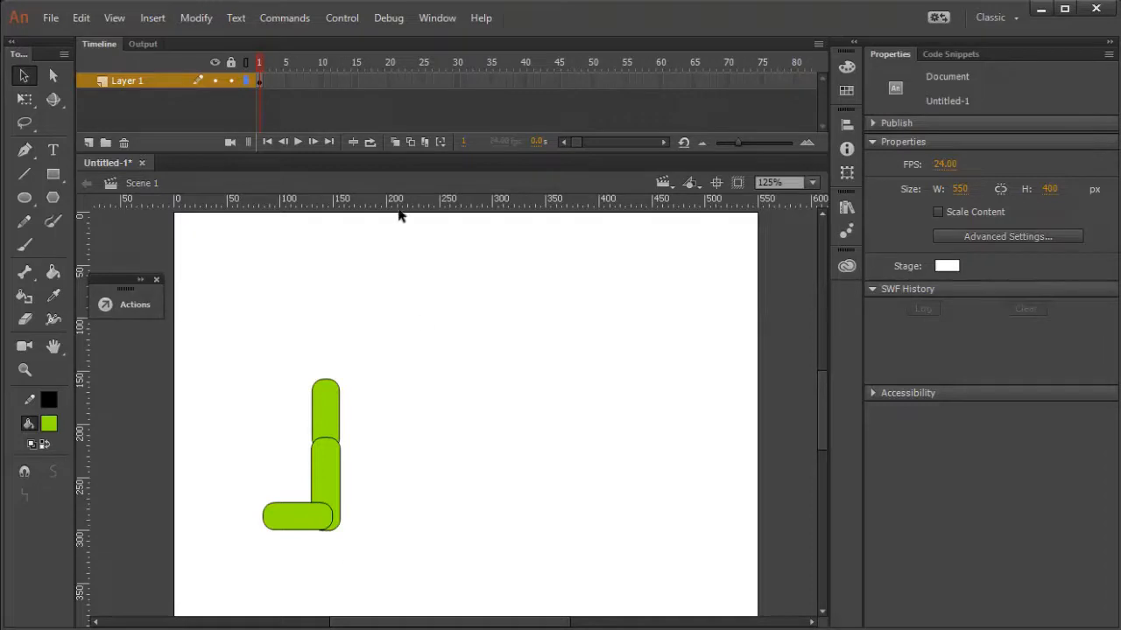
left_click_drag(393, 213, 444, 531)
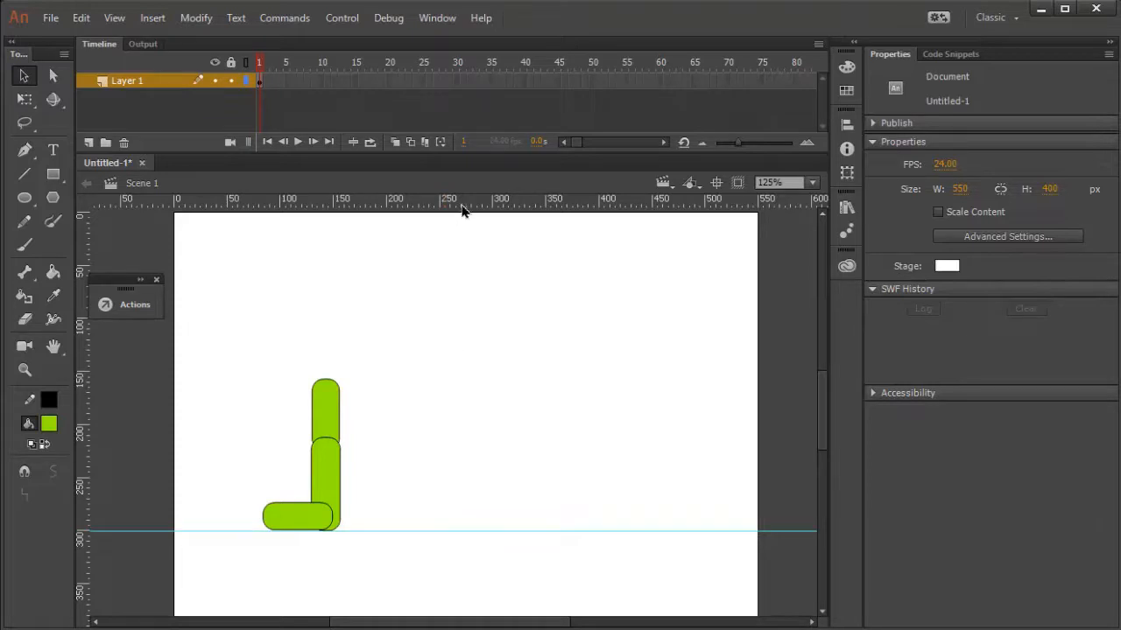
left_click(112, 17)
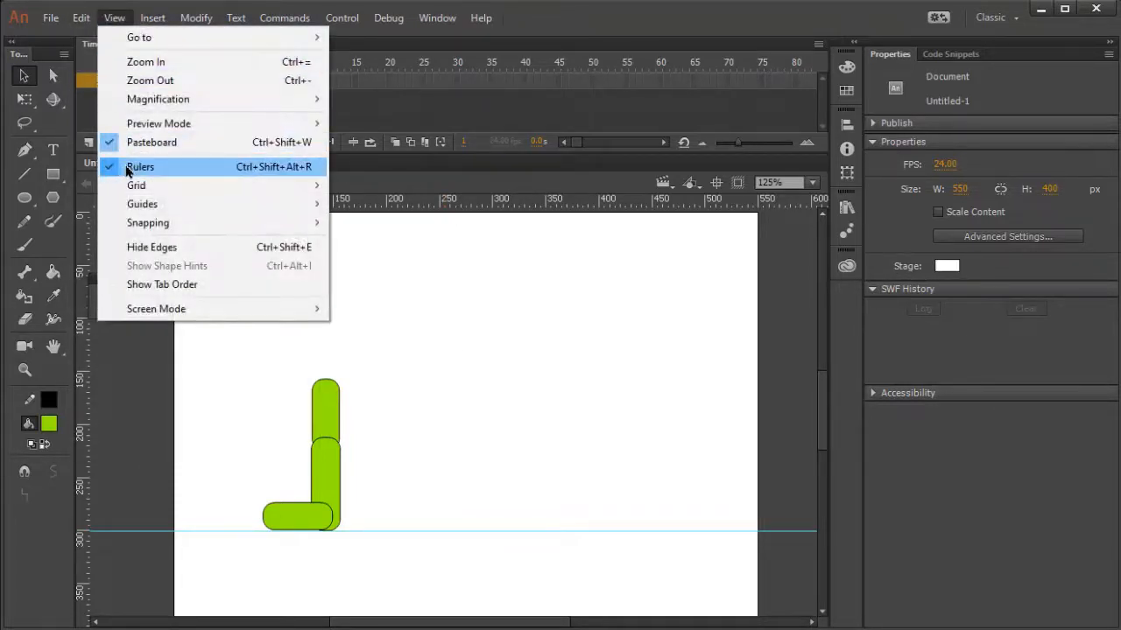
left_click(386, 184)
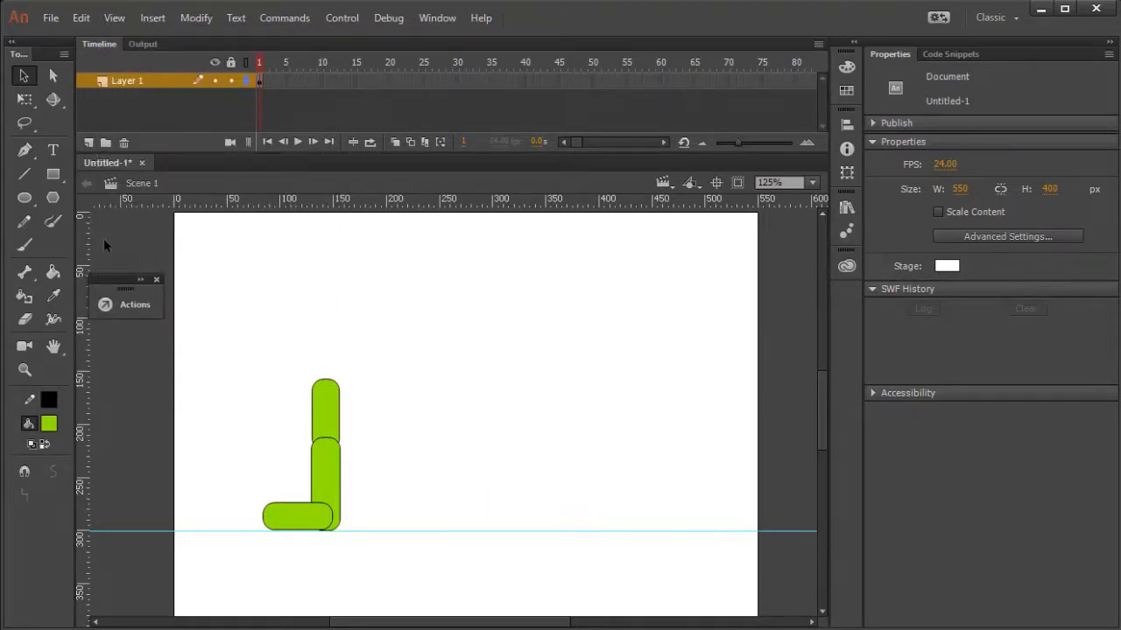
Add a vertical guide at about 205 px beside the leg and practise placing further guides on the stage.
left_click_drag(85, 250, 393, 300)
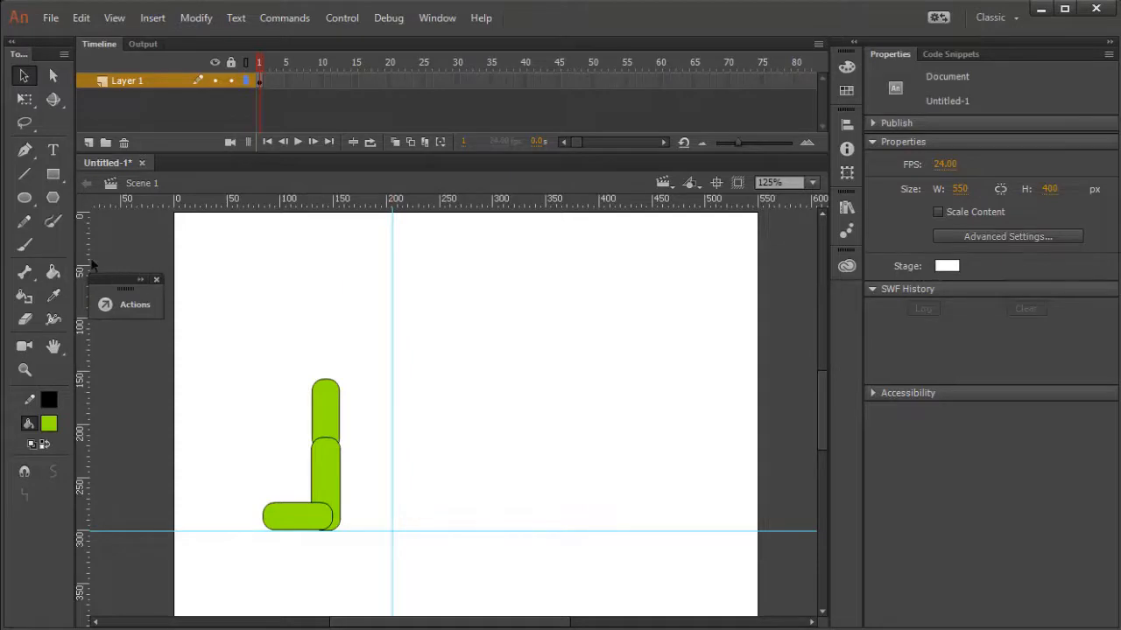
left_click_drag(181, 274, 469, 307)
left_click_drag(469, 207, 483, 368)
left_click_drag(538, 207, 526, 423)
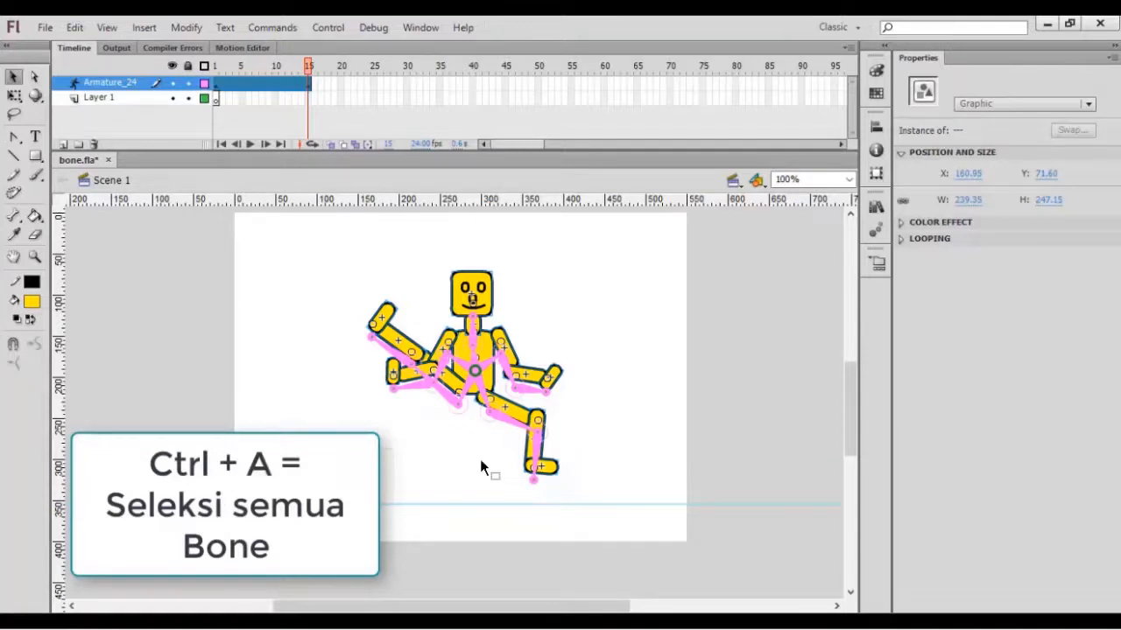
In bone.fla, nudge the selected armature down at frame 15 until its supporting foot rests on the horizontal guide.
key("Down")
key("Down")
key("Down")
key("Down")
key("Down")
key("Down")
key("Down")
key("Down")
key("Down")
key("Down")
key("Down")
key("Down")
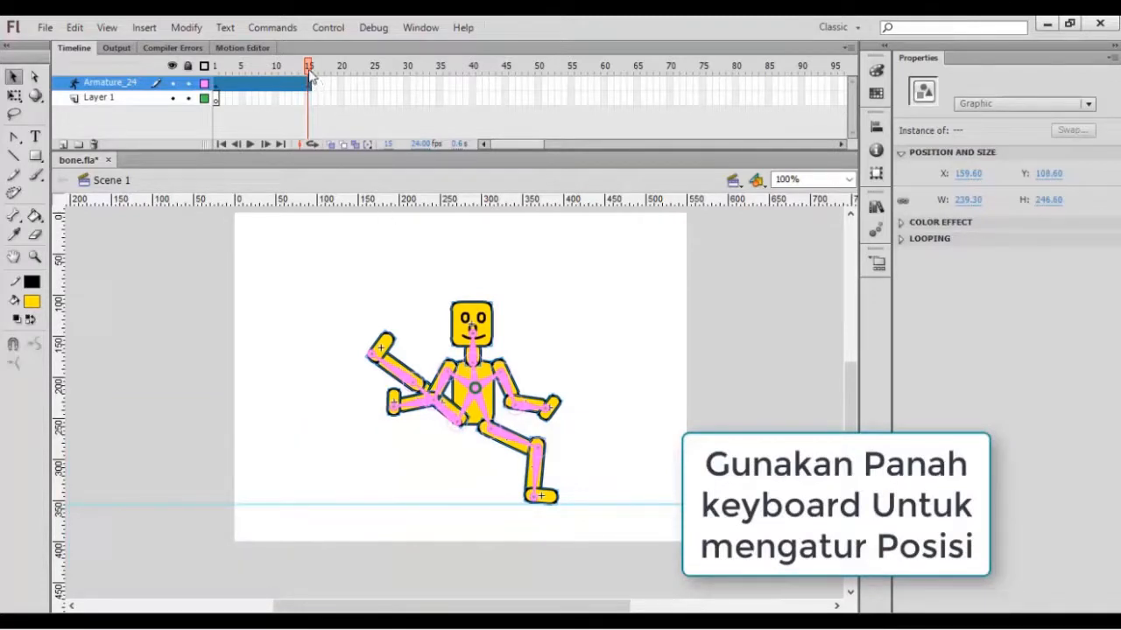
Scrub between frames 15 and 1 to check the armature's motion, and select the torso at frame 15.
left_click_drag(311, 76, 213, 56)
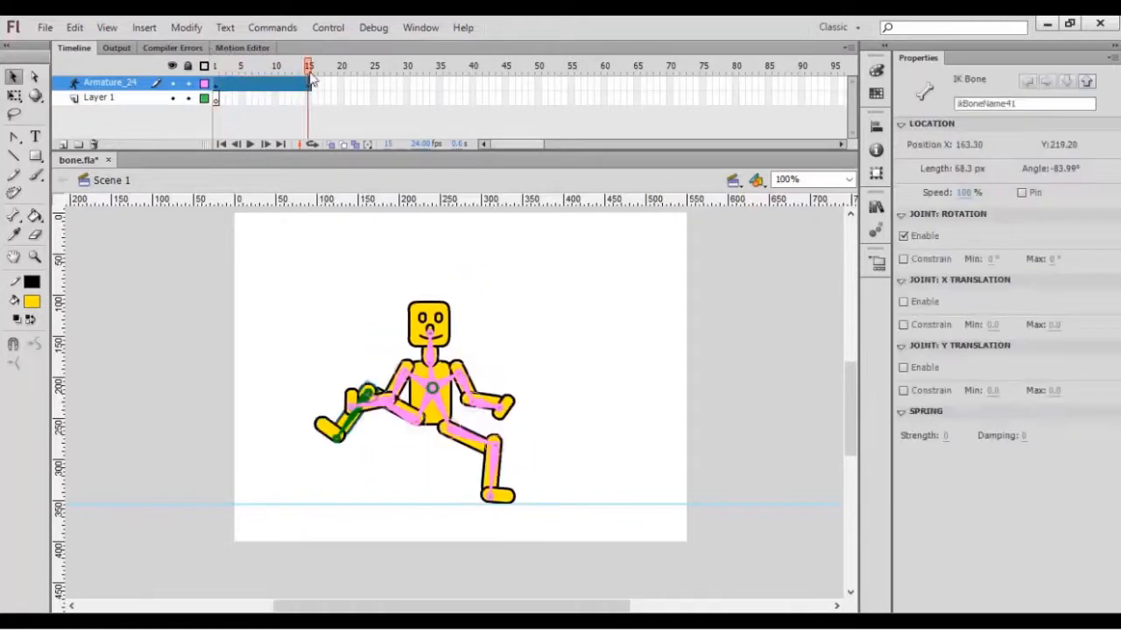
mouse_move(309, 72)
left_mouse_down()
mouse_move(220, 70)
mouse_move(308, 70)
left_mouse_up()
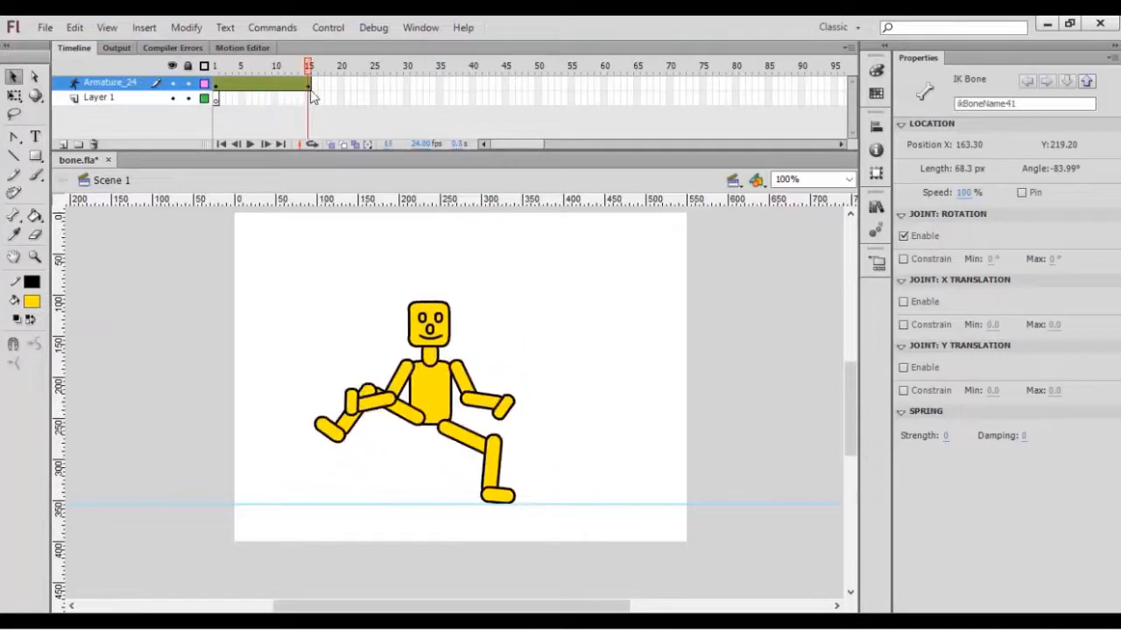
left_click(404, 230)
left_click(436, 388)
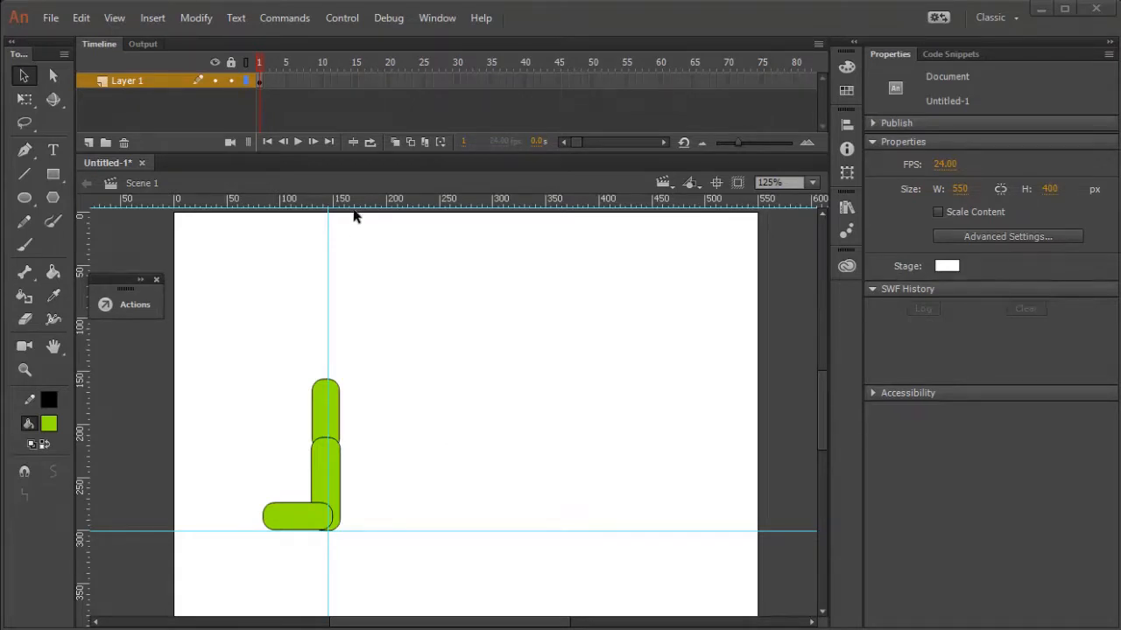
In Untitled-1, practise moving the guides off the stage and back, setting the vertical one on the leg's centre line at about 142 px.
left_click_drag(358, 532, 460, 533)
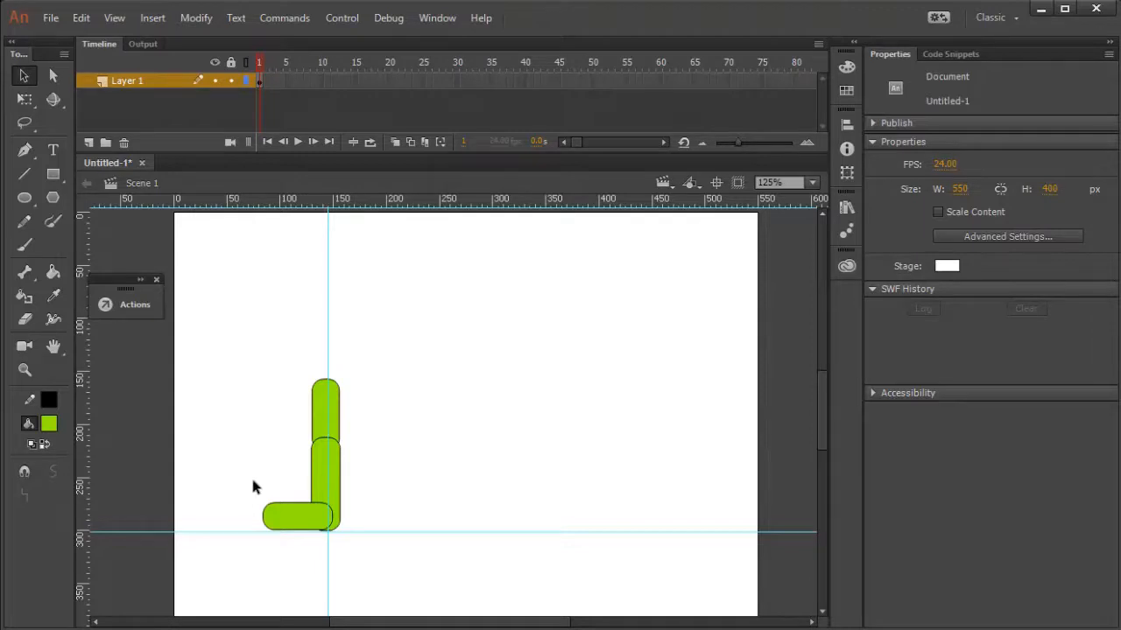
left_click_drag(328, 270, 124, 324)
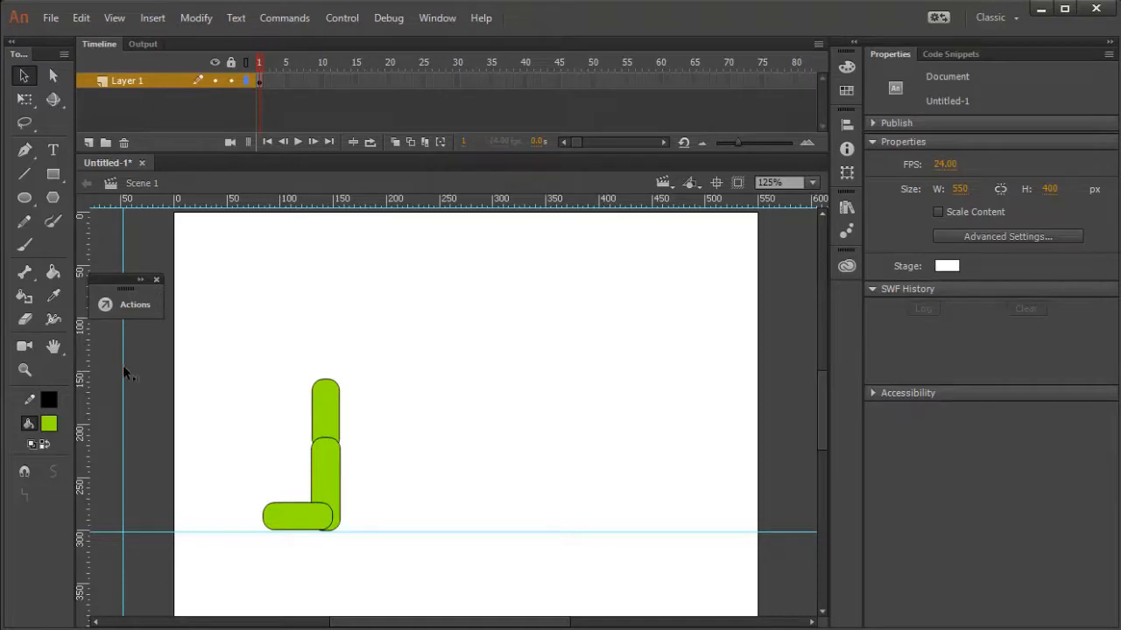
left_click_drag(123, 375, 325, 390)
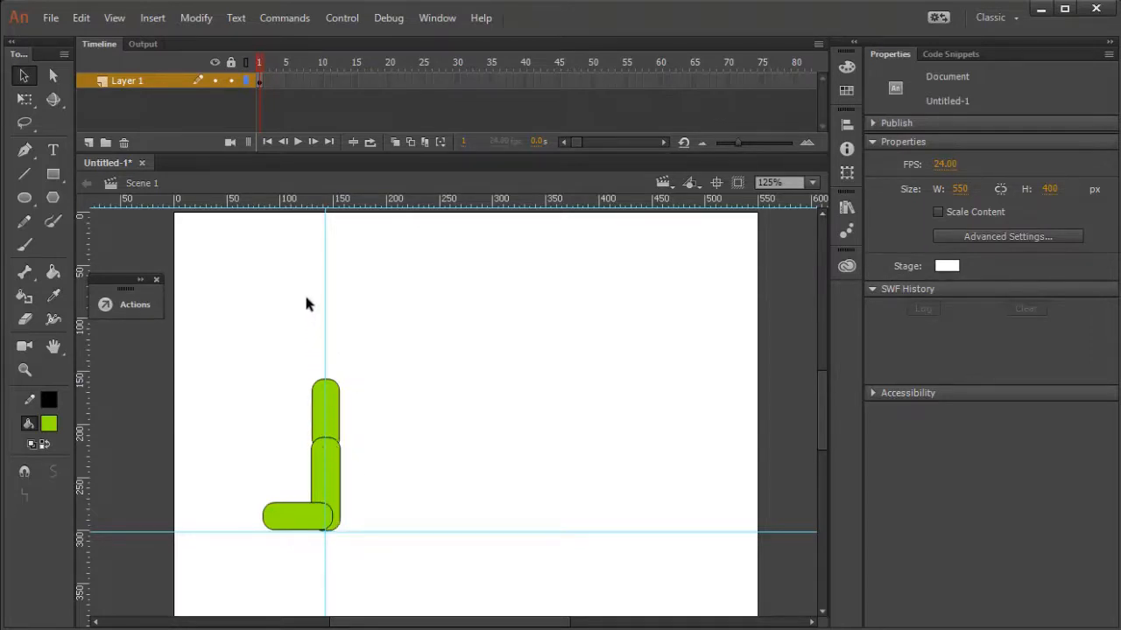
left_click_drag(324, 333, 299, 535)
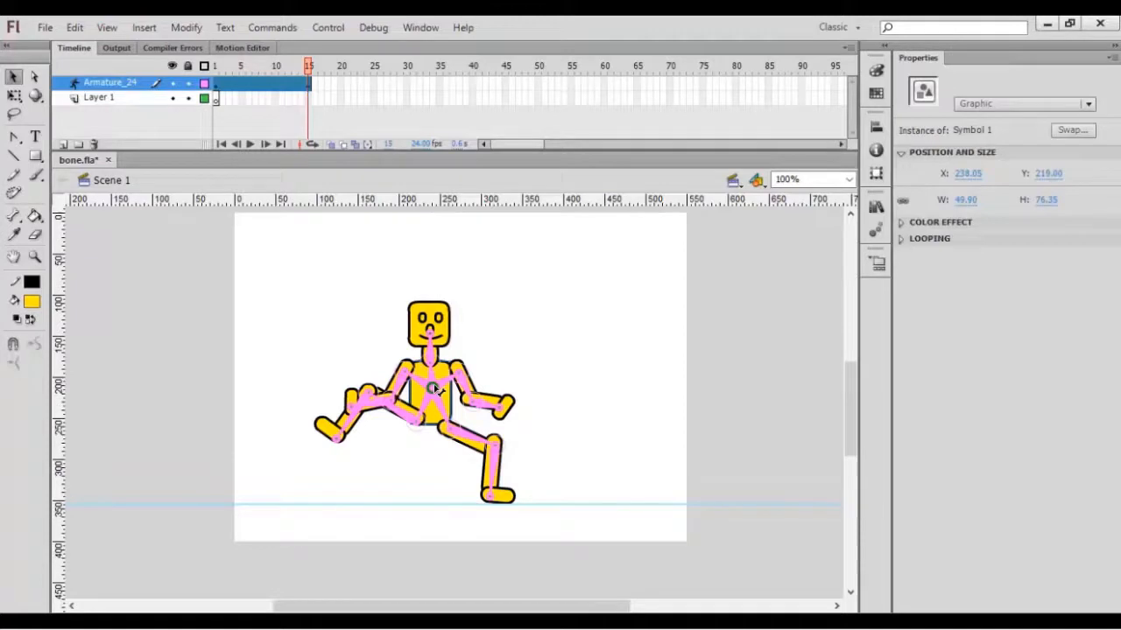
Scrub the timeline between frames 15 and 1 and play it to check how the supporting foot follows the horizontal guide.
left_click(302, 78)
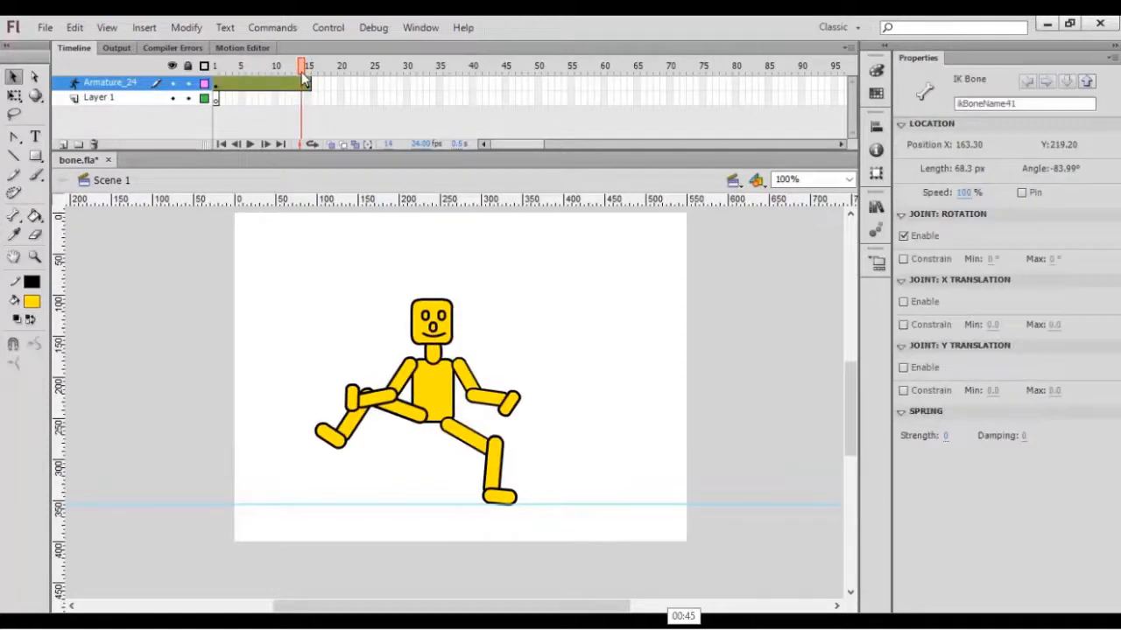
left_click(240, 65)
left_click_drag(240, 65, 213, 57)
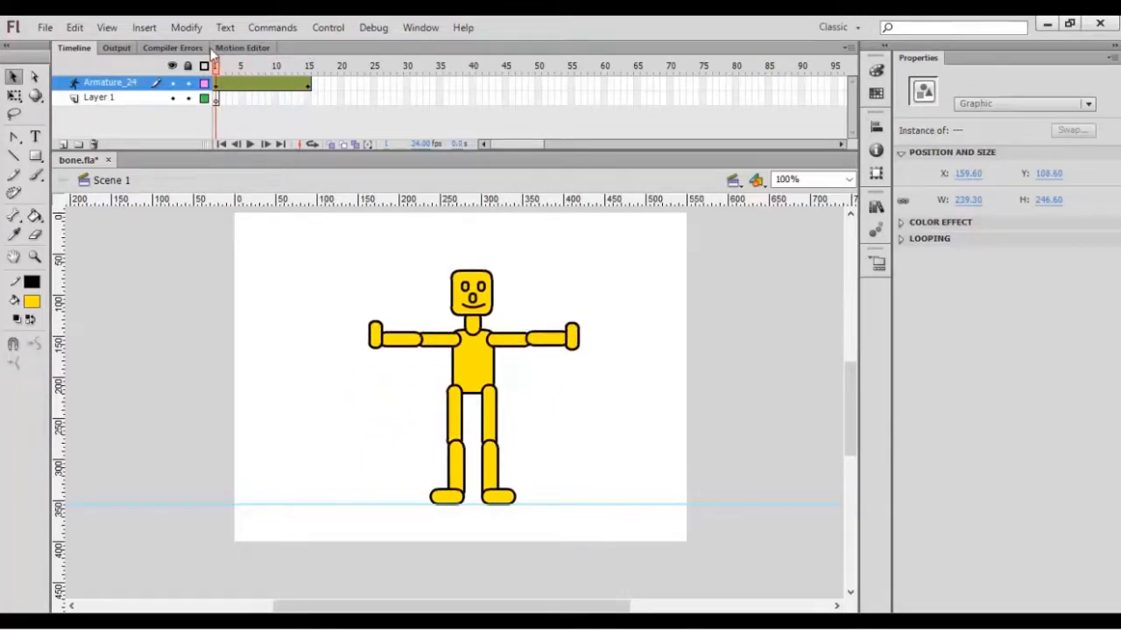
left_click(311, 79)
key("Return")
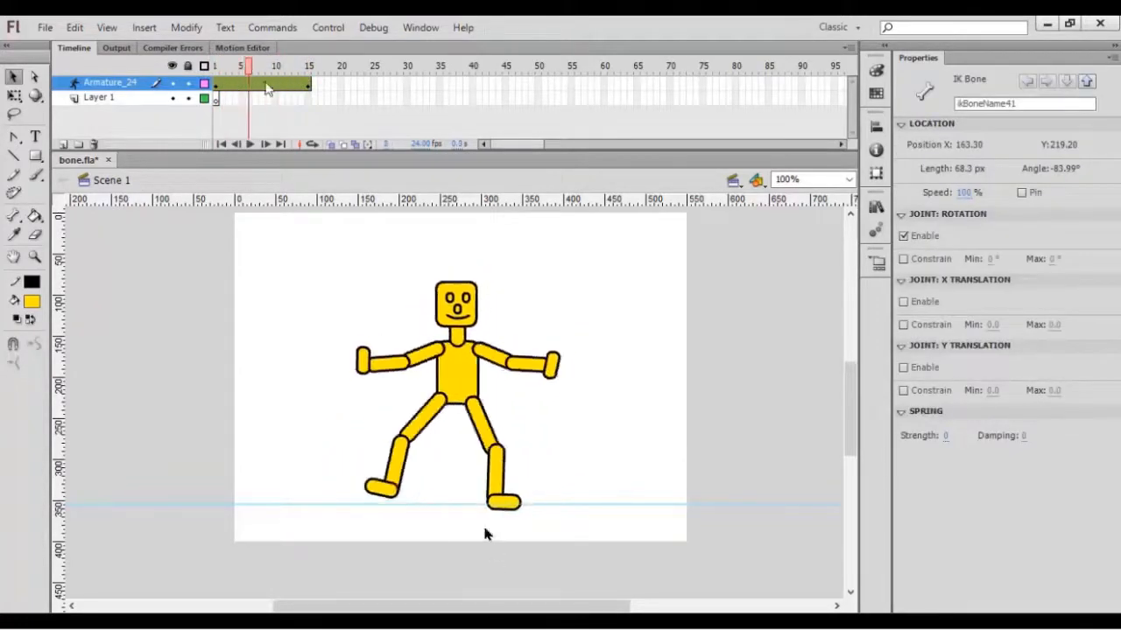
left_click(406, 229)
left_click(492, 505)
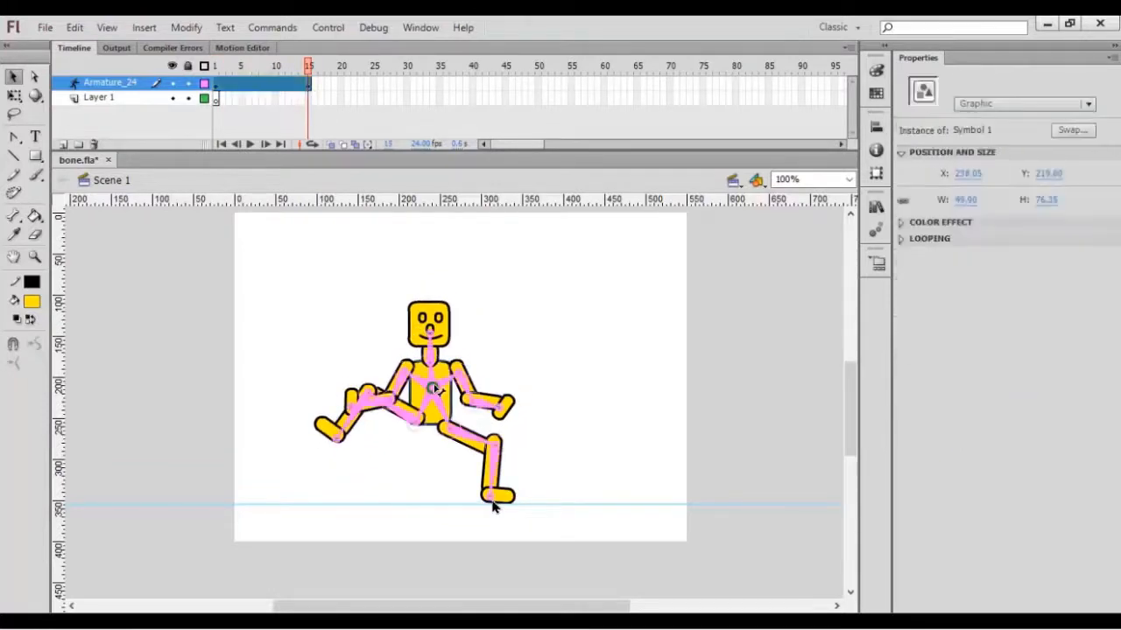
Try tilting the head bone forward to about 39° at frame 15.
left_click_drag(433, 348, 454, 339)
left_click(431, 374)
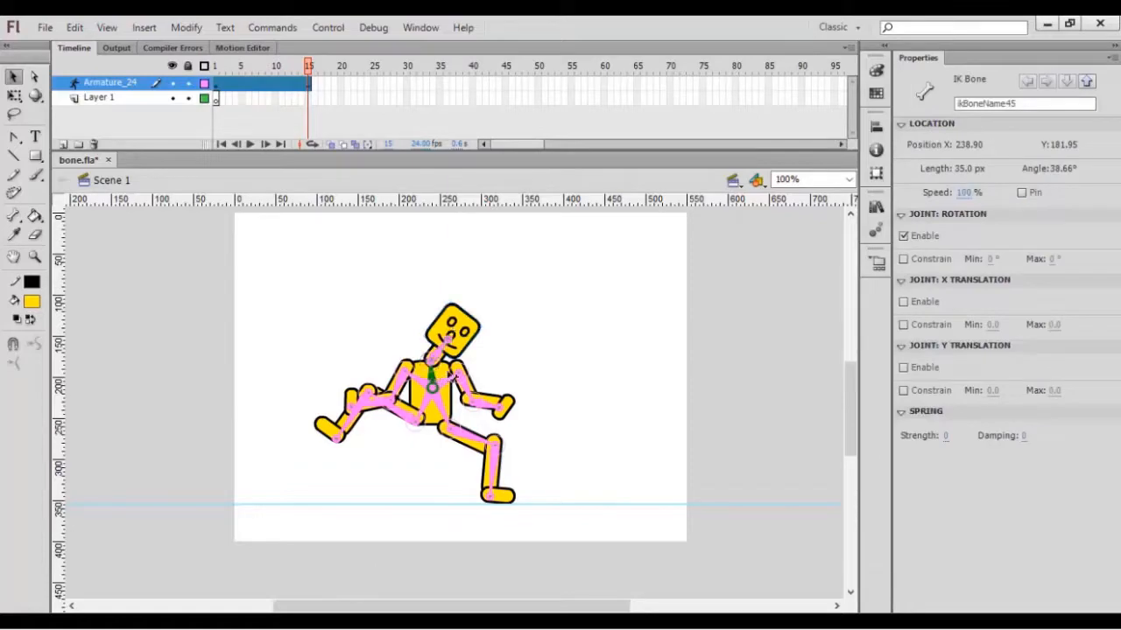
left_click(458, 389)
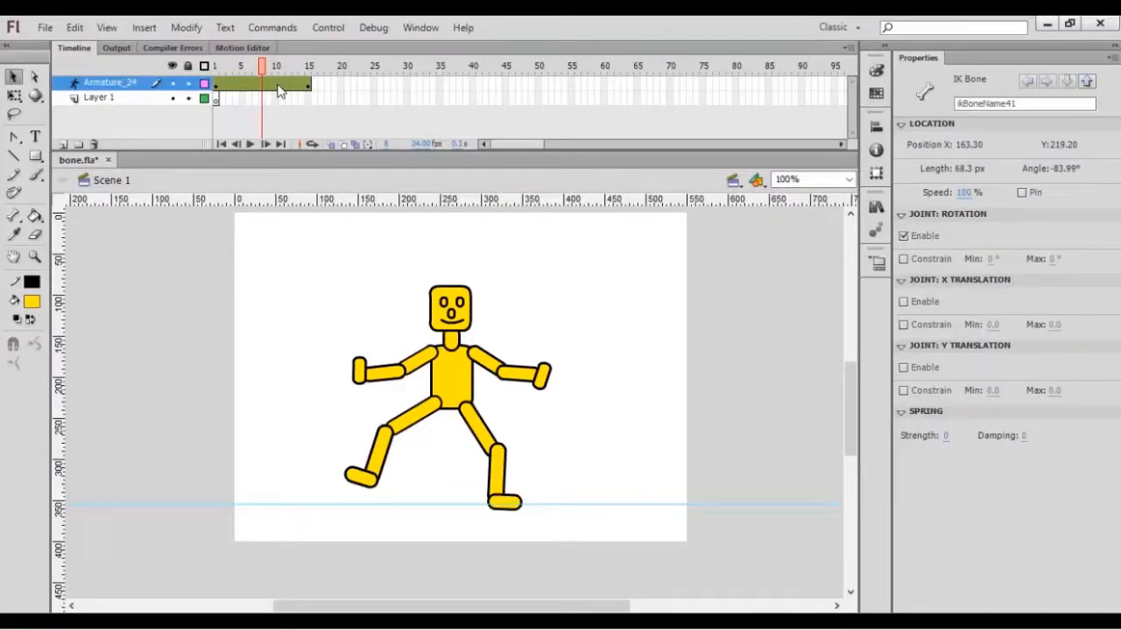
Return to frame 15, tilt the armature's head forward to a bone angle of about 39°, and select the torso's neck bone.
left_click_drag(278, 92, 308, 87)
left_click(415, 261)
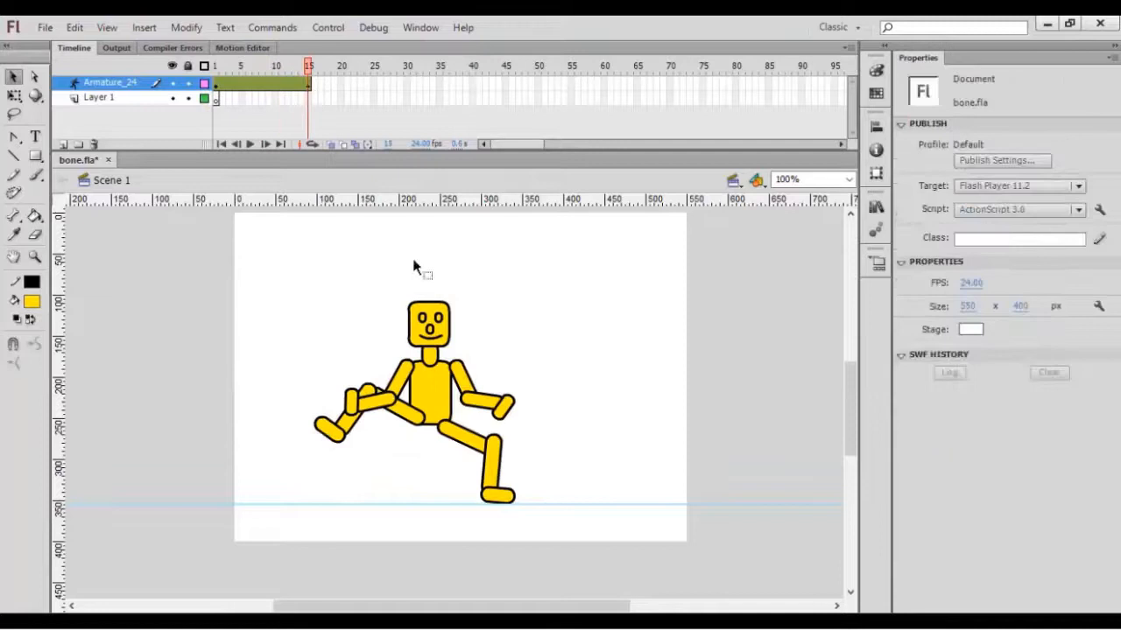
left_click(435, 389)
left_click_drag(438, 353, 451, 331)
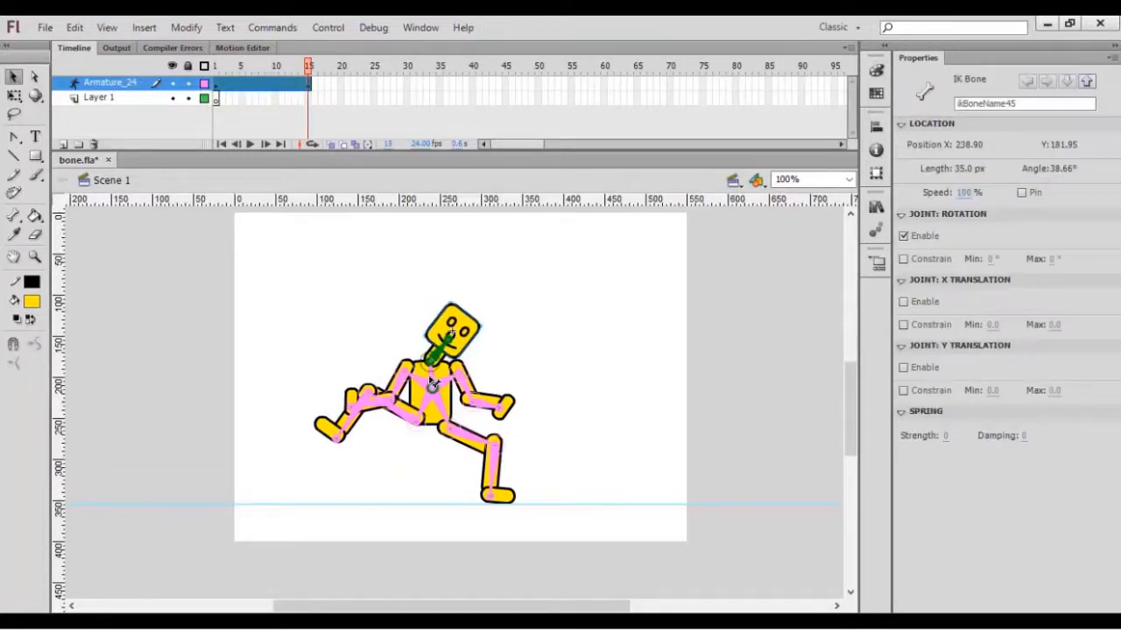
left_click(455, 387)
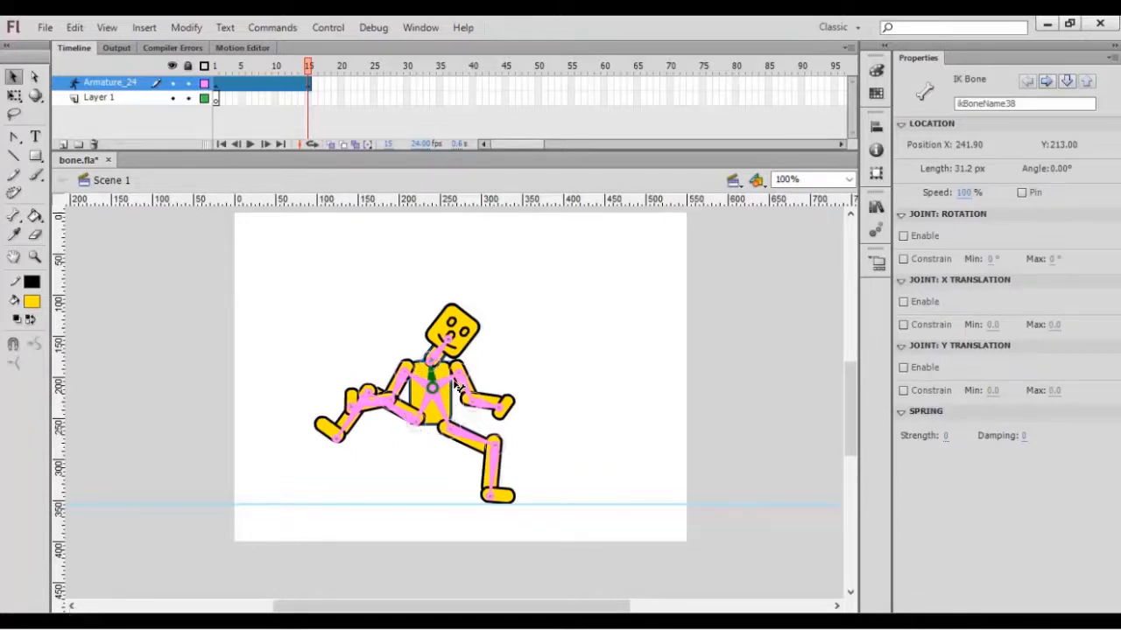
Swing the front arm forward and upward at frame 15, and select the torso bone leading to the rear shoulder.
left_click_drag(462, 384, 471, 381)
left_click(443, 402)
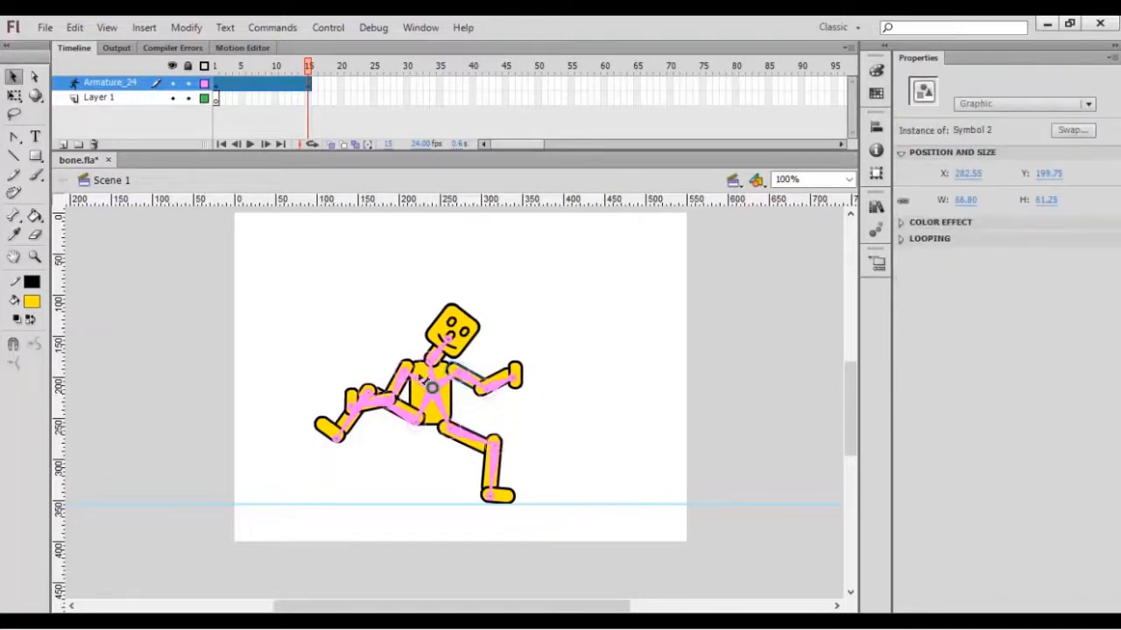
left_click(424, 379)
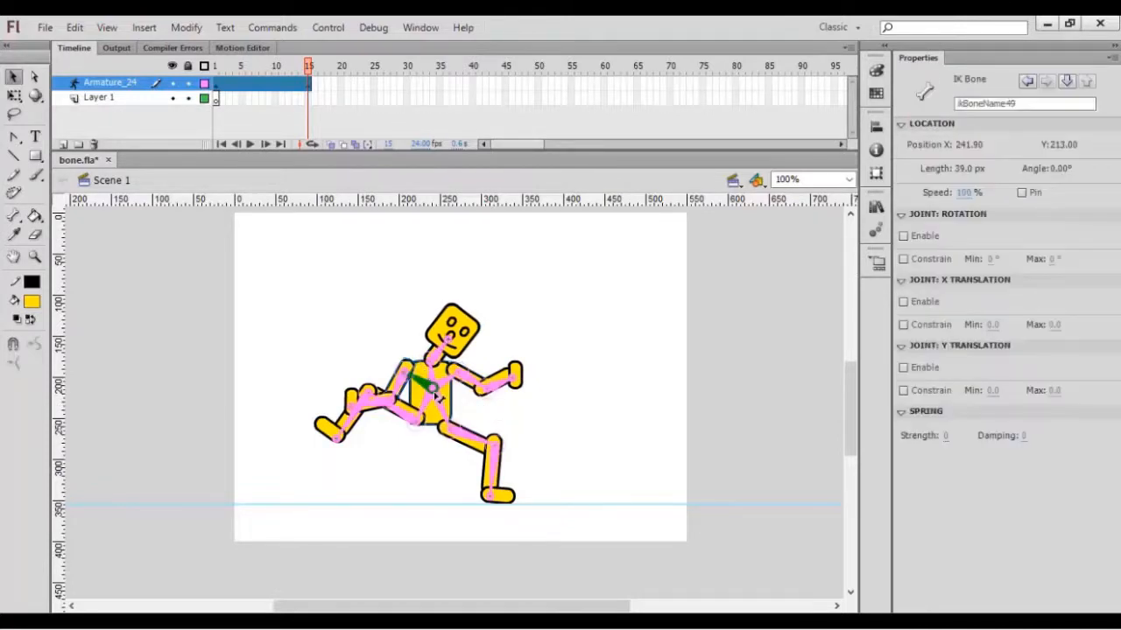
left_click_drag(307, 67, 313, 95)
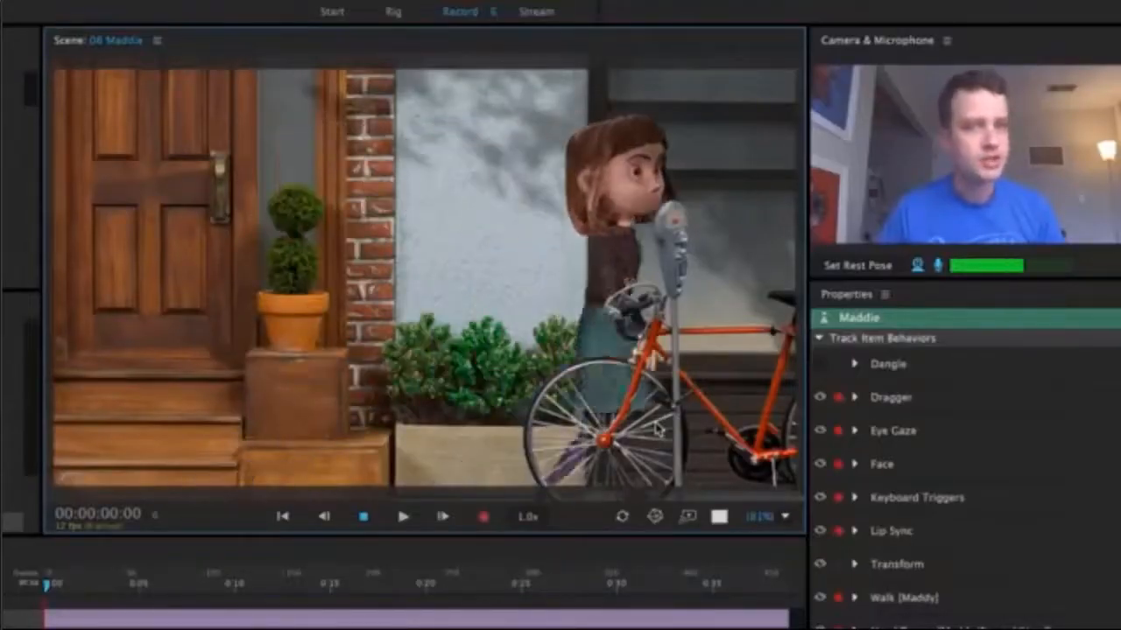
In Character Animator, walk the Maddie puppet from the bicycle across the scene to the wooden door.
key("Left")
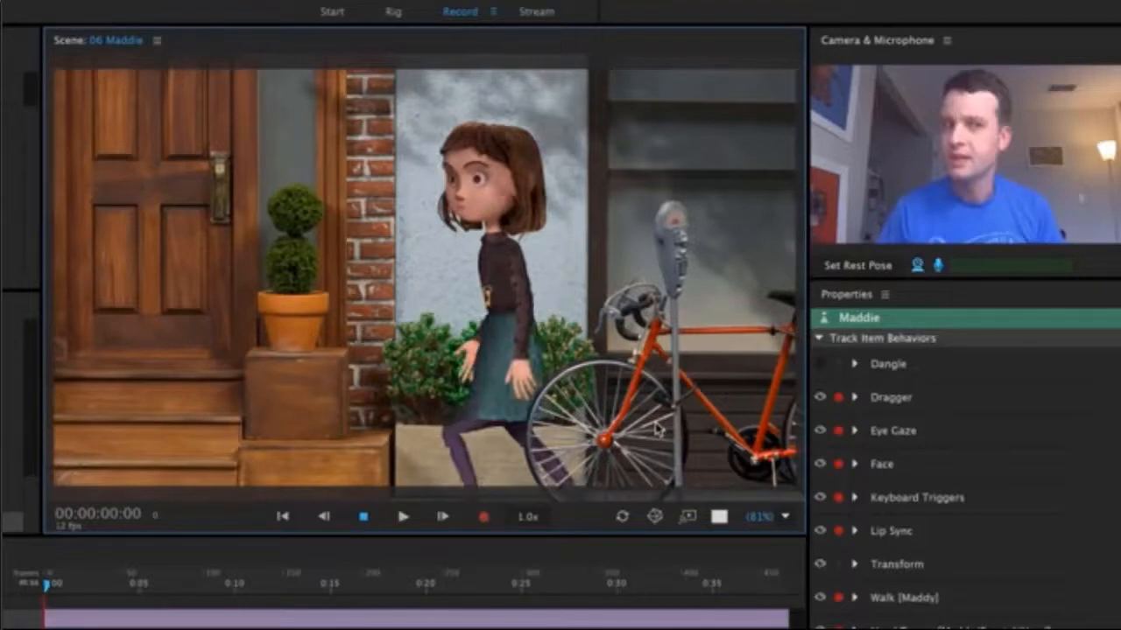
key("Left")
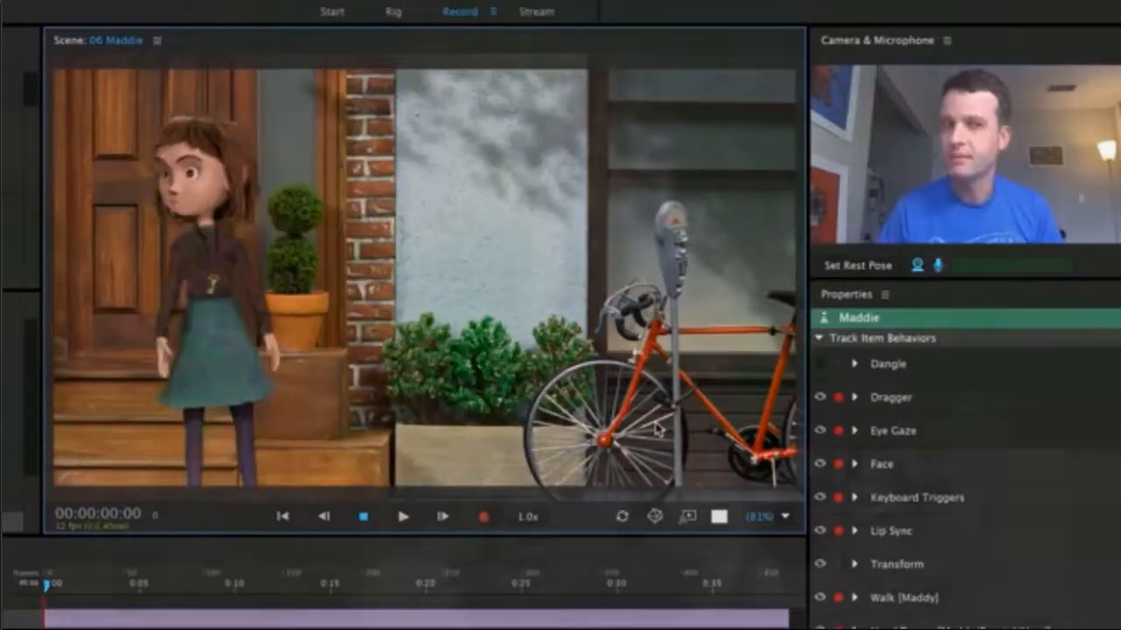
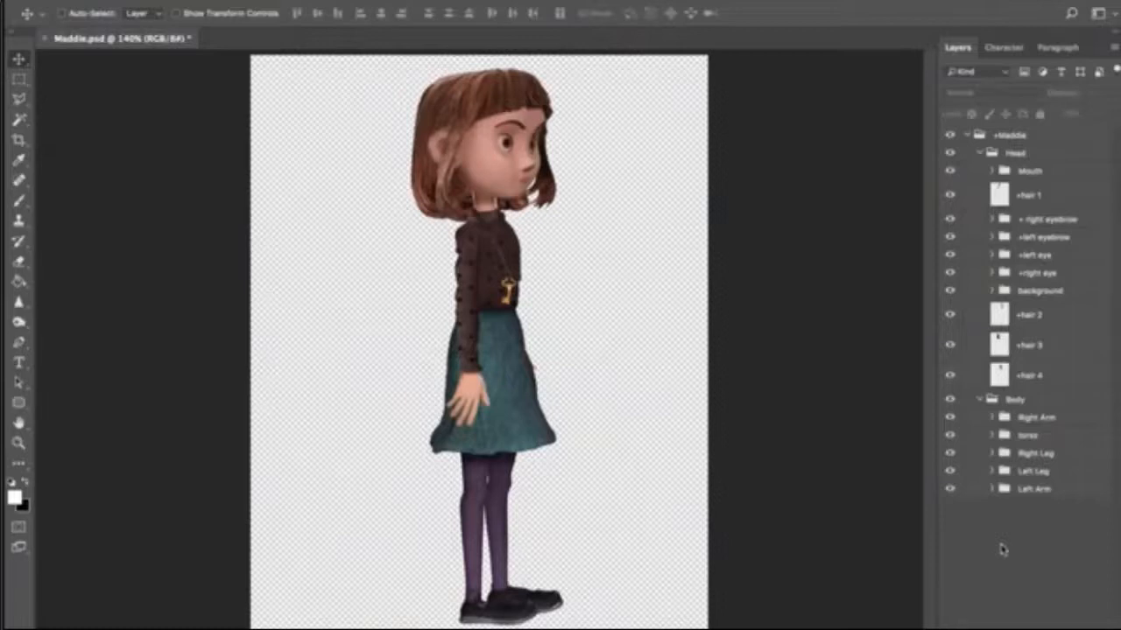
In Photoshop, collapse the Body and Head groups of Maddie.psd and point out these two top-level groups.
left_click(979, 399)
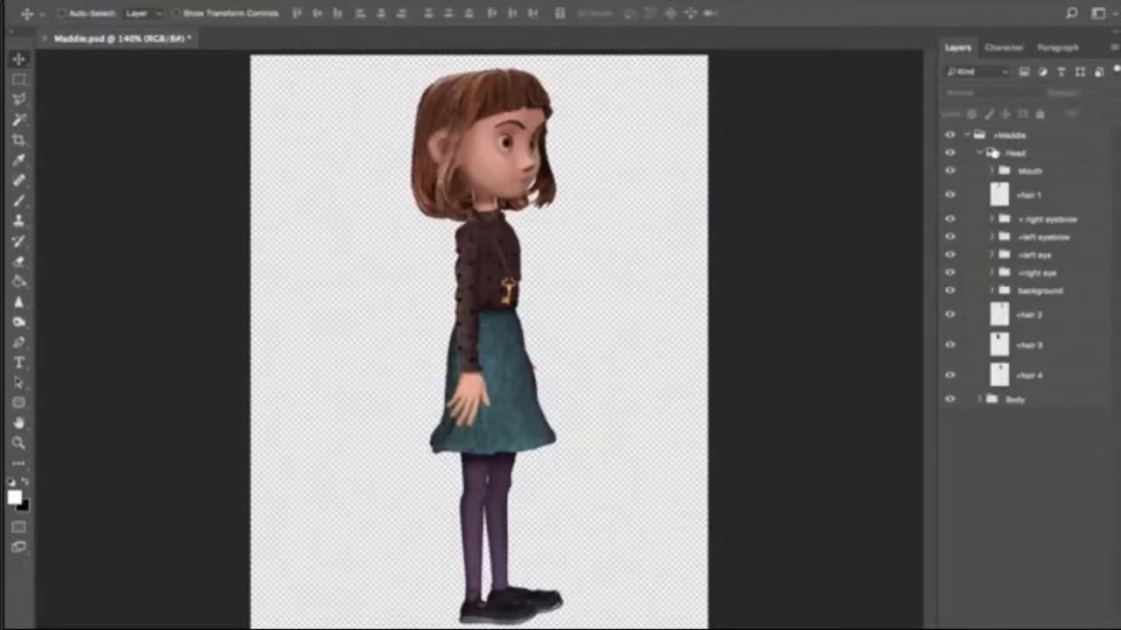
left_click(980, 153)
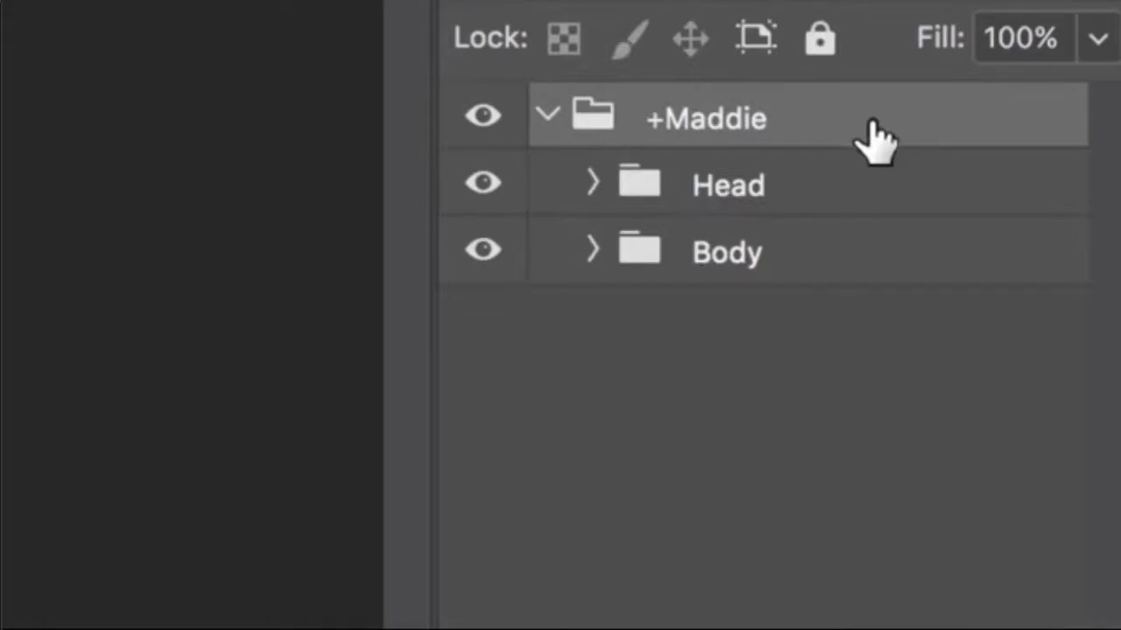
left_click(869, 203)
left_click(874, 263)
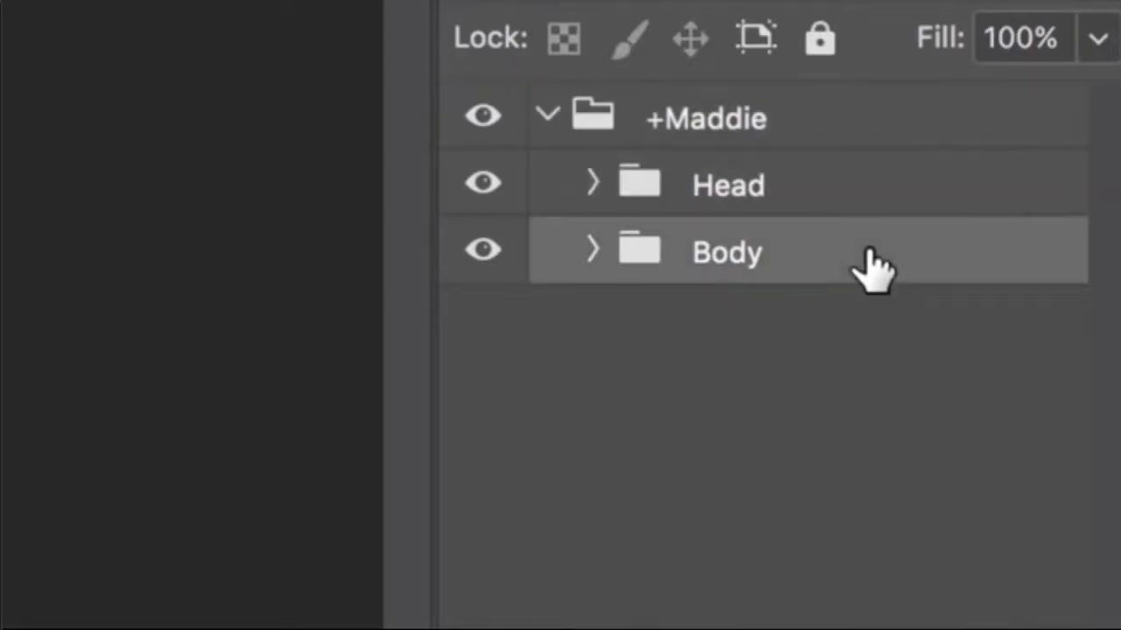
Expand the Body group and go through its limb groups from Left Arm up to Right Arm.
left_click(592, 251)
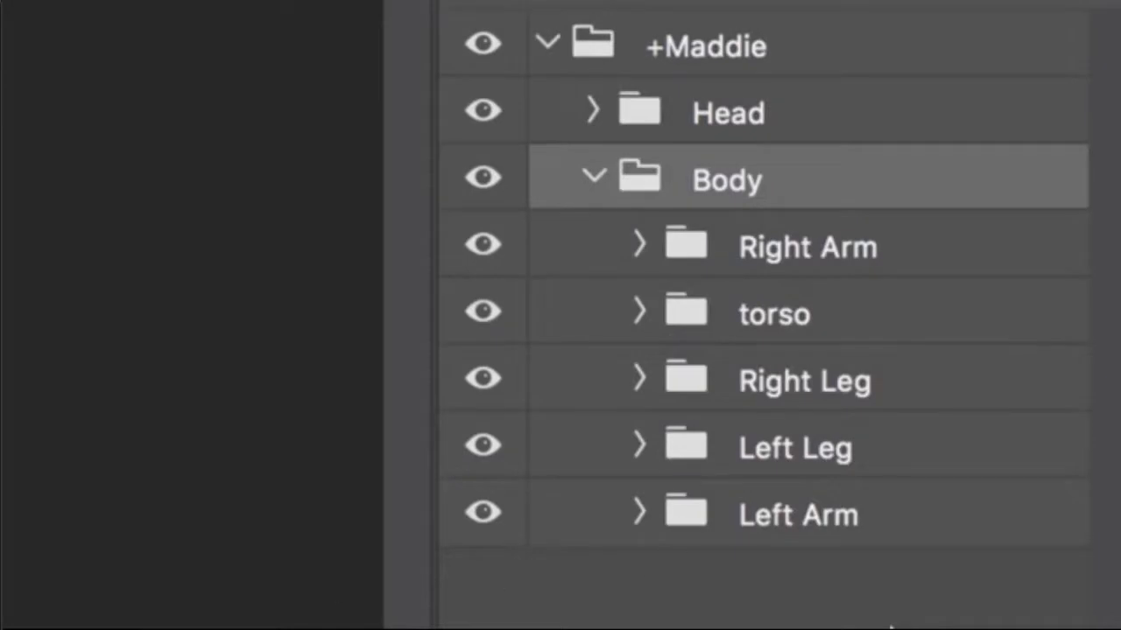
left_click(895, 531)
left_click(928, 460)
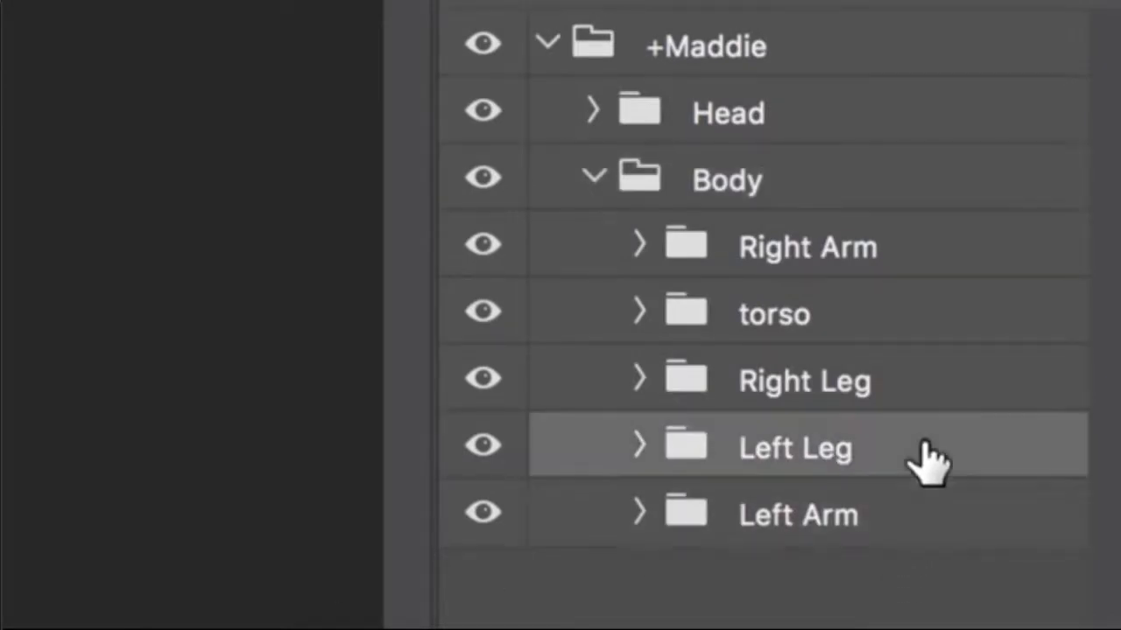
left_click(933, 385)
left_click(932, 245)
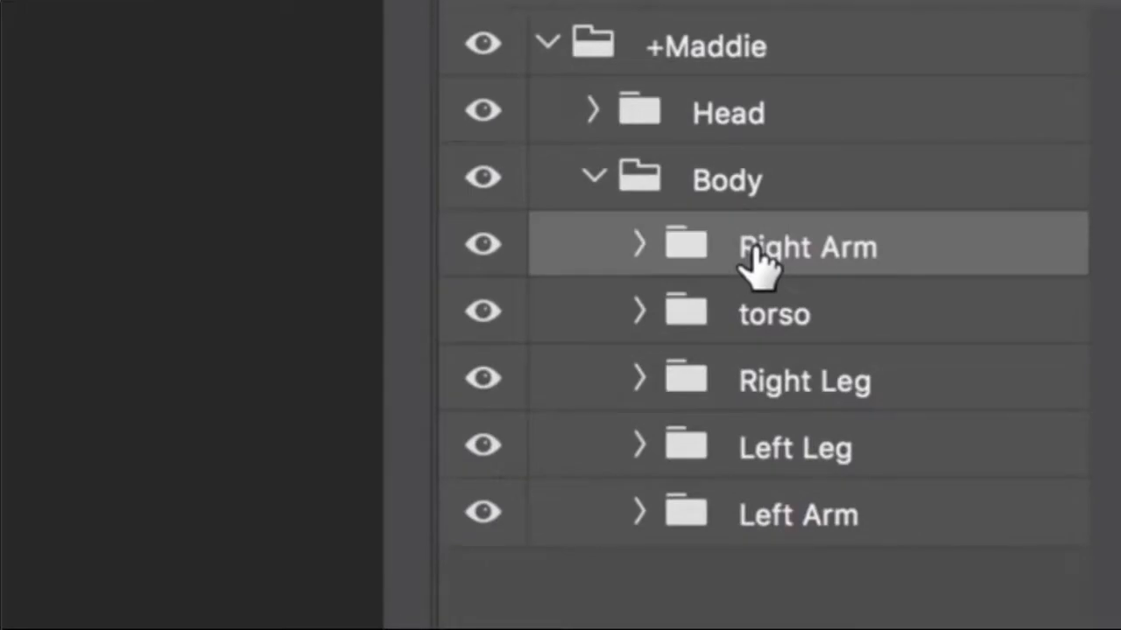
Rename the Right Arm and Right Leg groups as +Right Arm and +Right Leg.
double_click(1022, 189)
key("Left")
type("+")
key("Return")
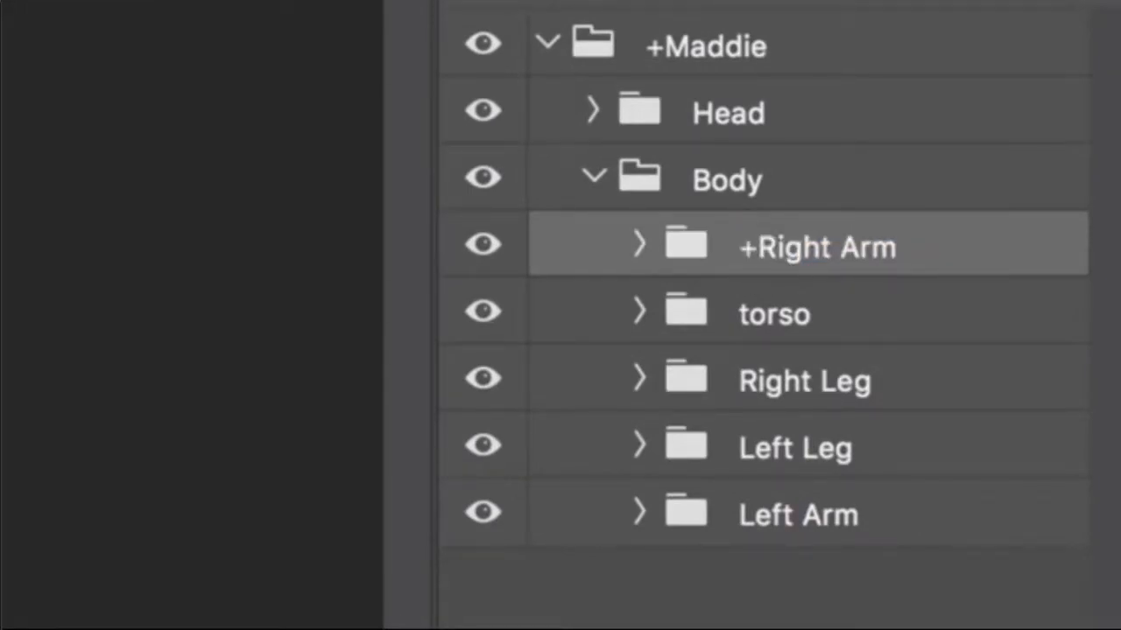
double_click(768, 381)
key("Left")
type("+")
key("Return")
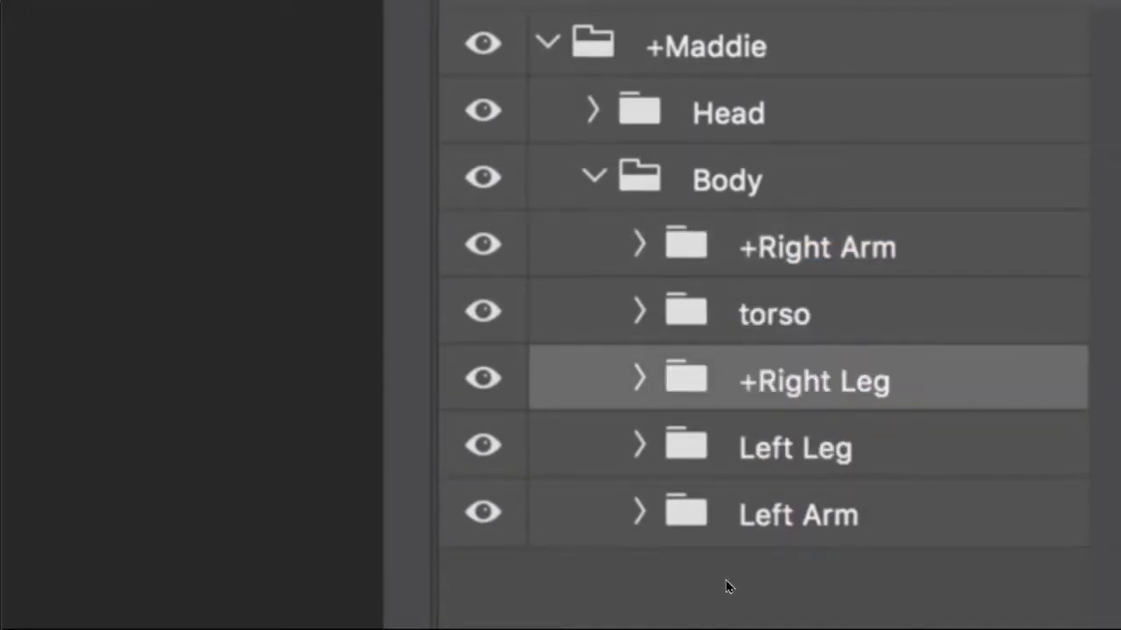
Rename the Left Leg and Left Arm groups as +Left Leg and +Left Arm.
double_click(752, 446)
key("Left")
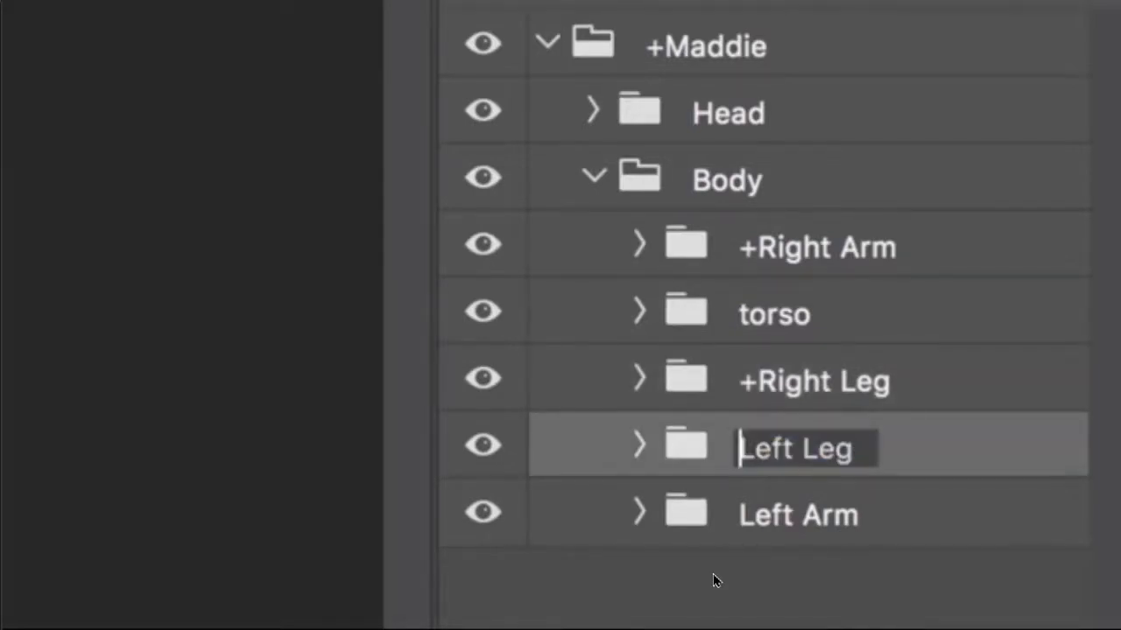
type("+")
key("Return")
double_click(744, 515)
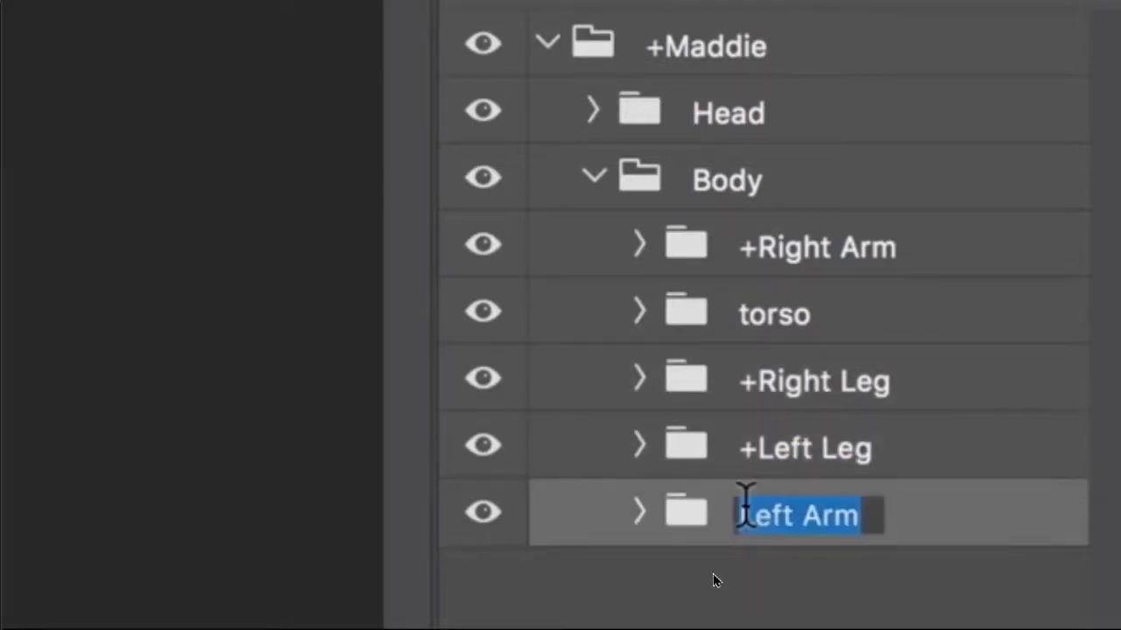
key("Left")
type("+")
key("Return")
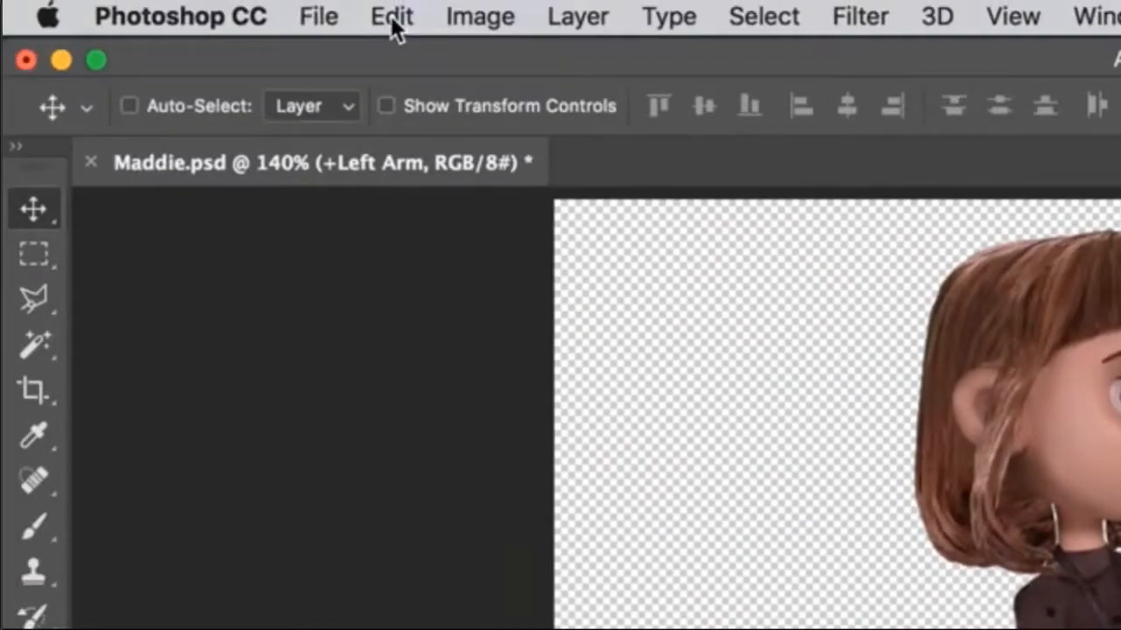
Save the Maddie.psd document with the renamed limb groups.
left_click(314, 16)
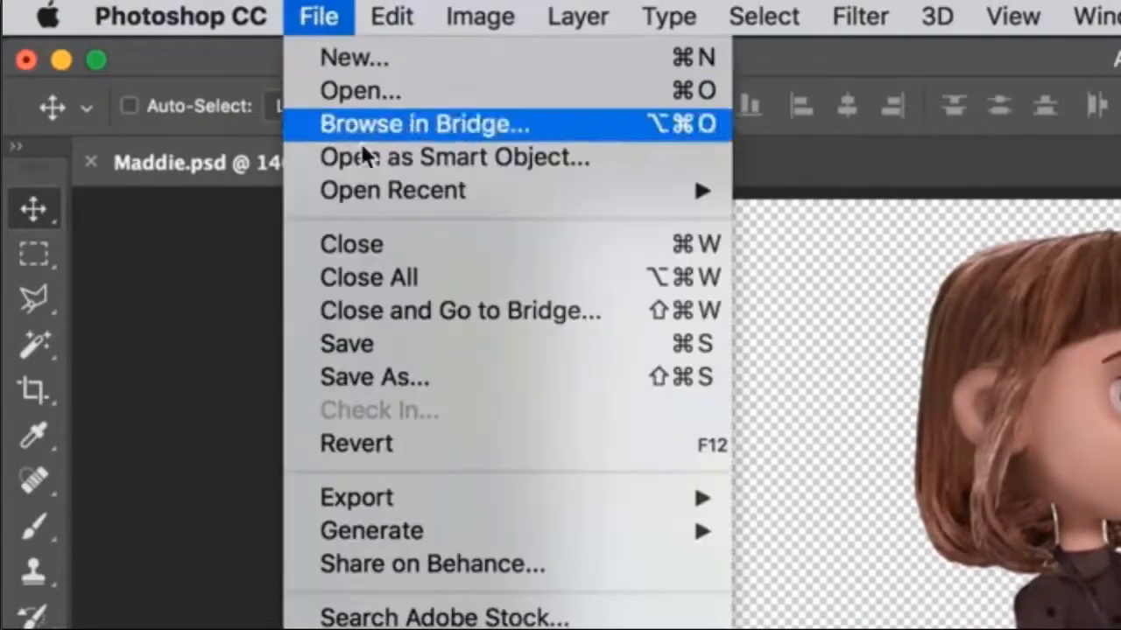
left_click(429, 359)
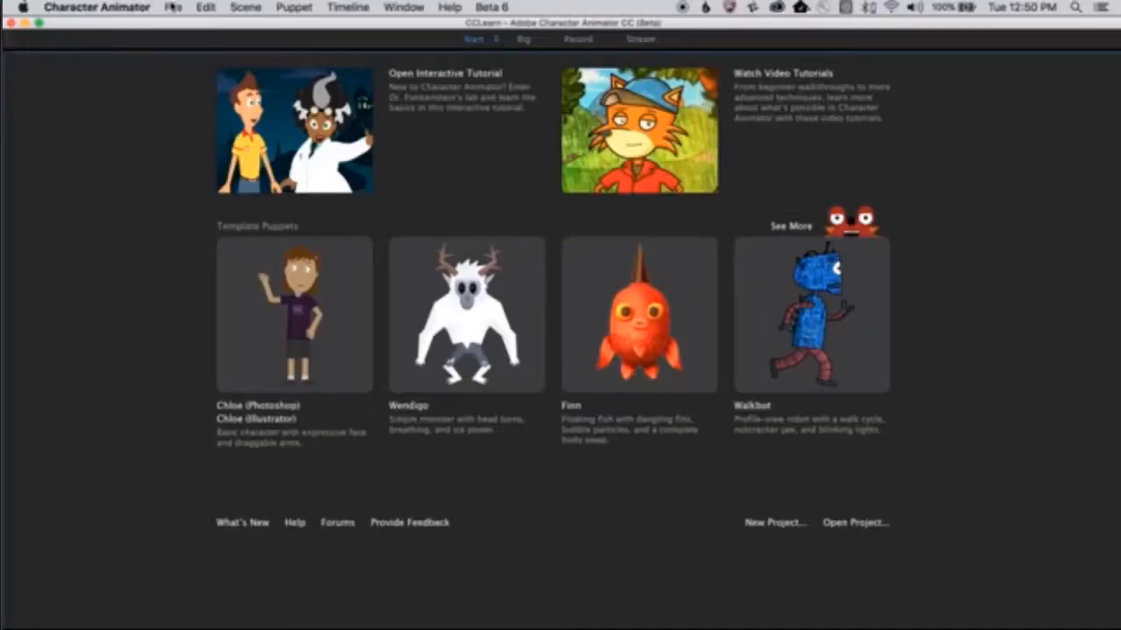
In Character Animator, import Maddie.psd from the Maddie folder into the project.
left_click(173, 7)
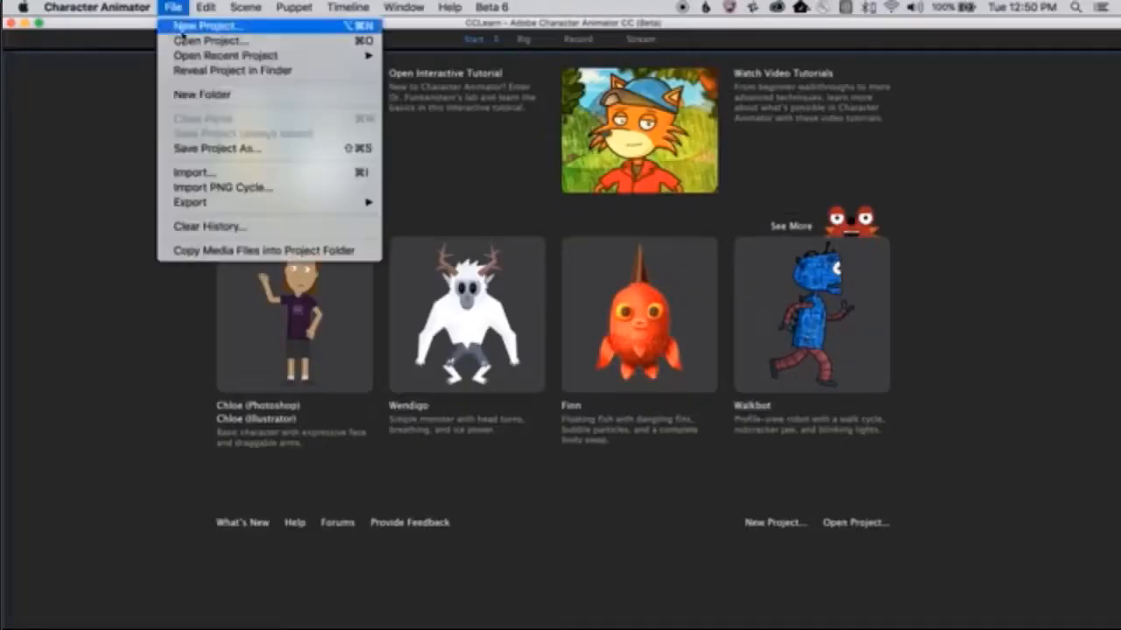
left_click(223, 174)
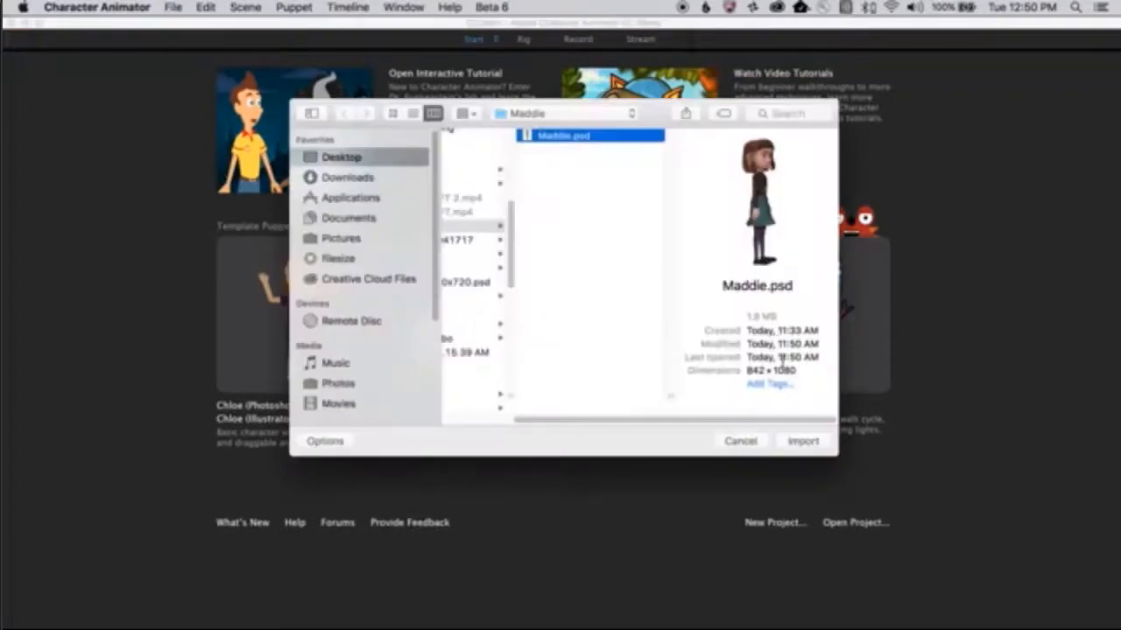
left_click(803, 441)
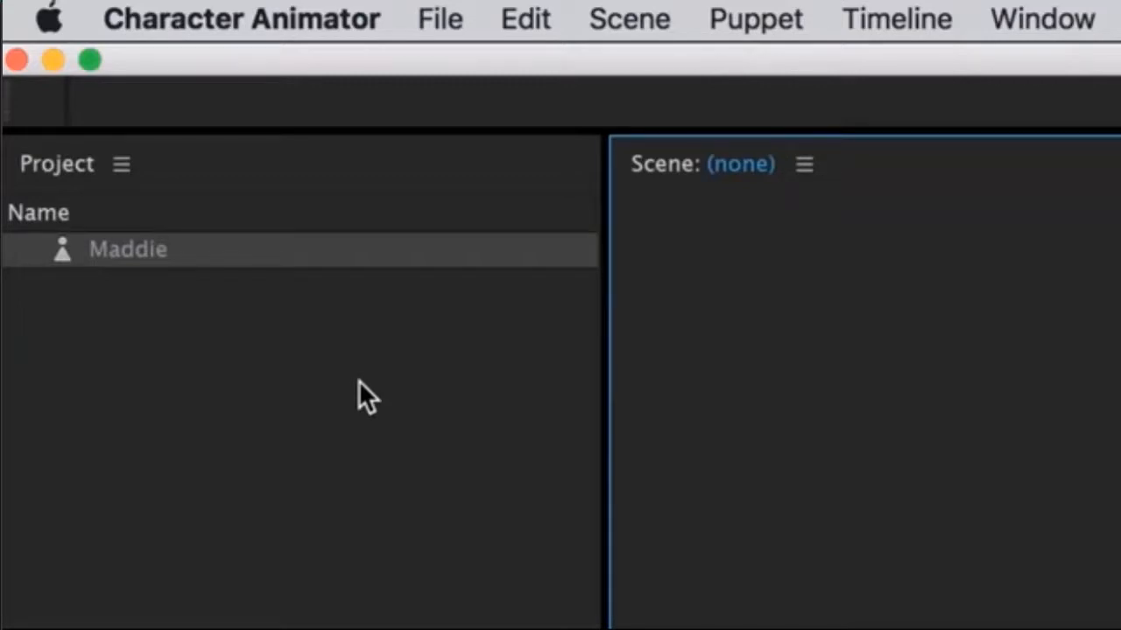
Open the Maddie puppet for rigging and add a walk behavior to the puppet as a whole.
double_click(358, 250)
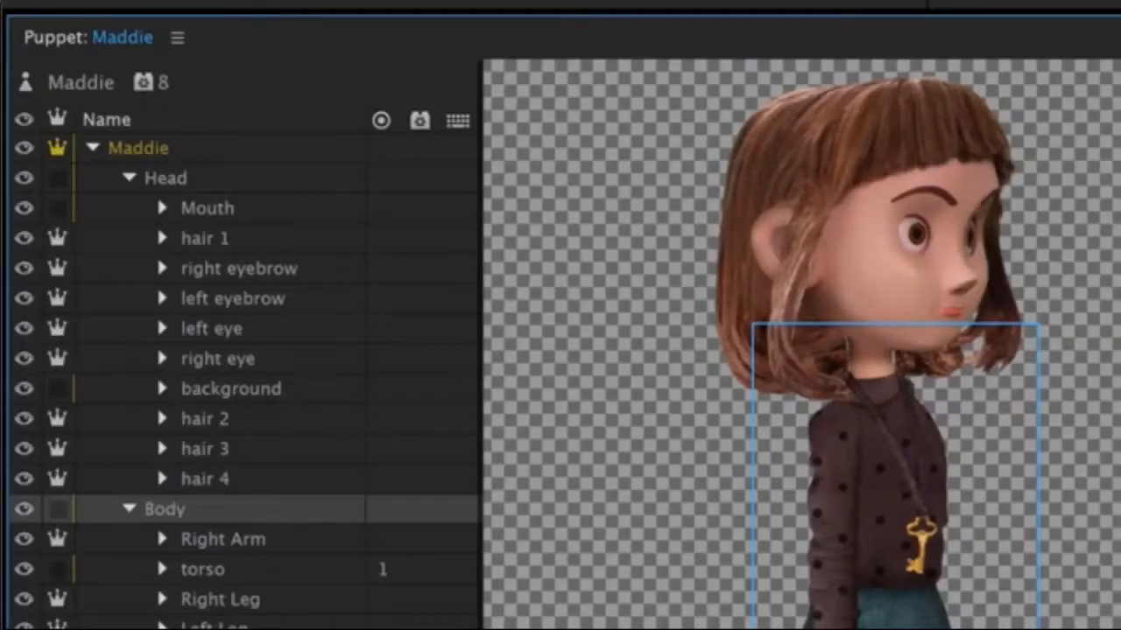
left_click(246, 88)
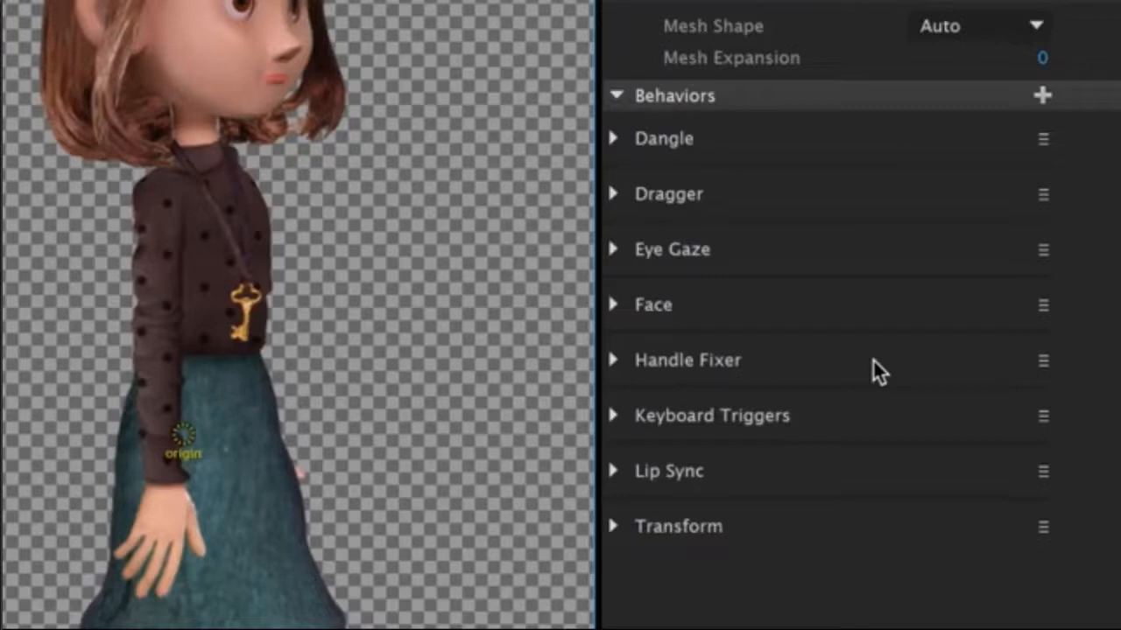
left_click(1041, 97)
left_click(972, 578)
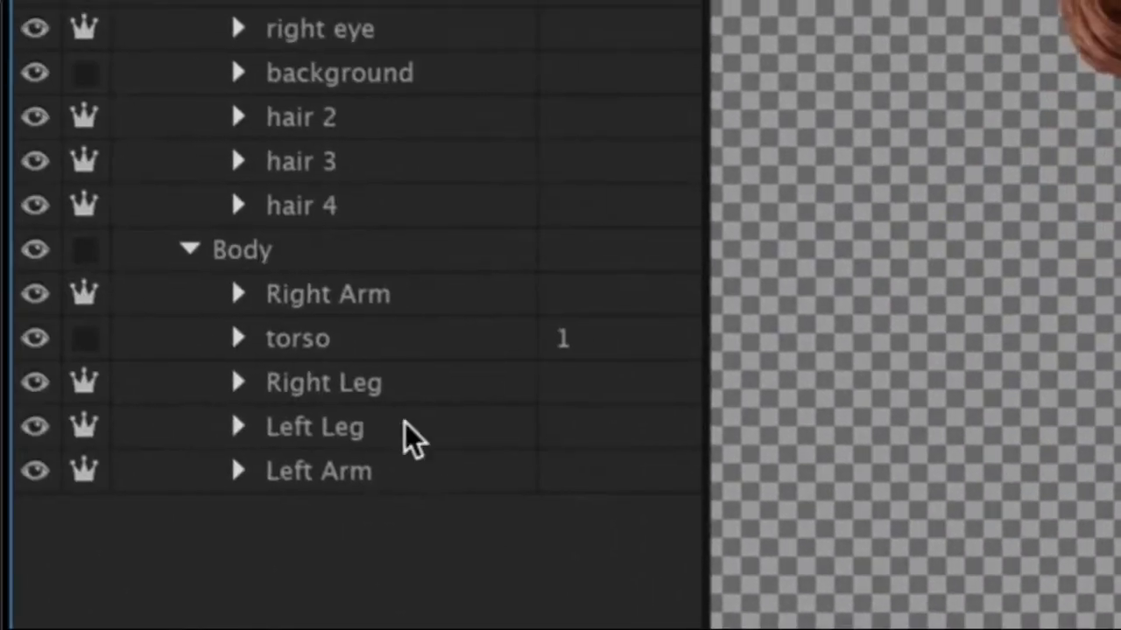
Place handles on the Body layer at the top of the skirt and lower down, and tag them Waist and Hip.
left_click(345, 254)
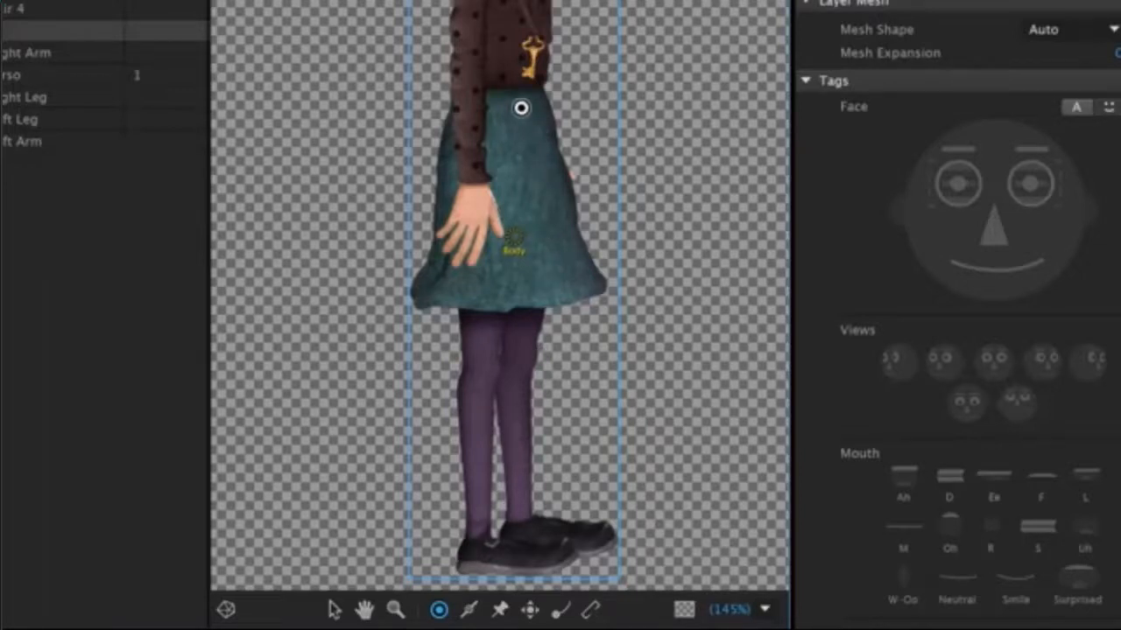
left_click(519, 100)
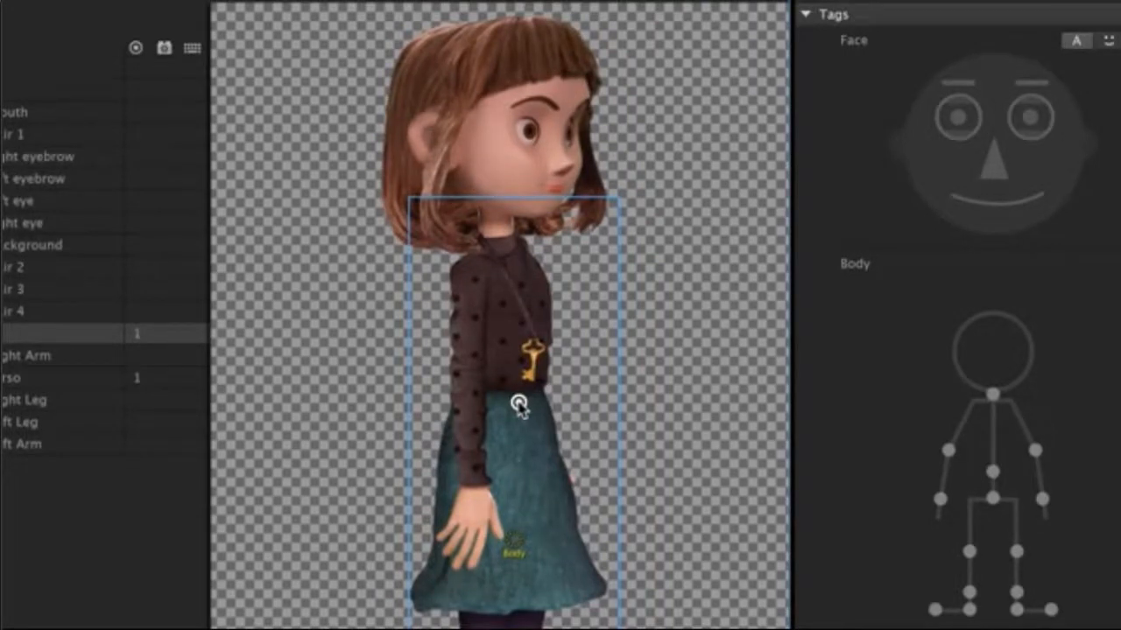
left_click(991, 471)
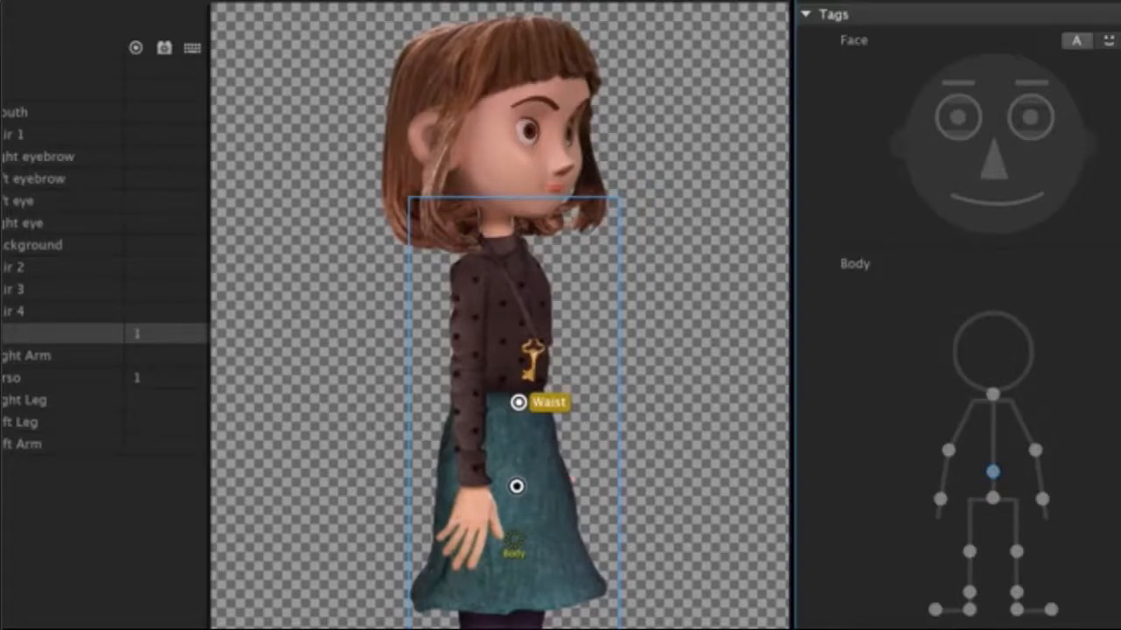
left_click(992, 497)
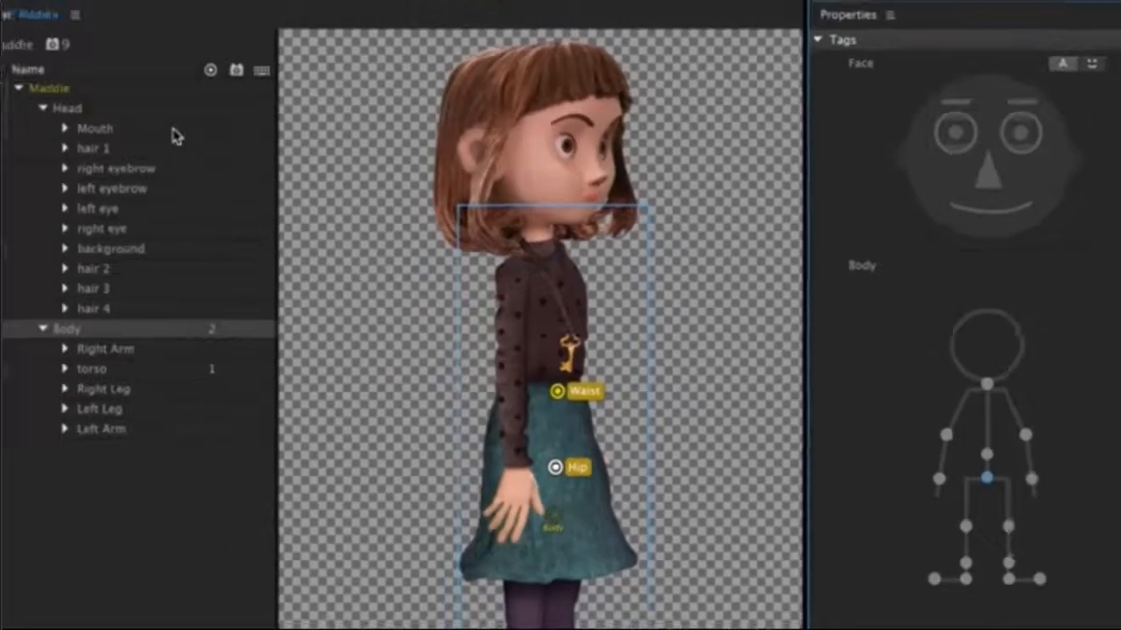
Tag the Head layer's handle as Neck.
left_click(74, 97)
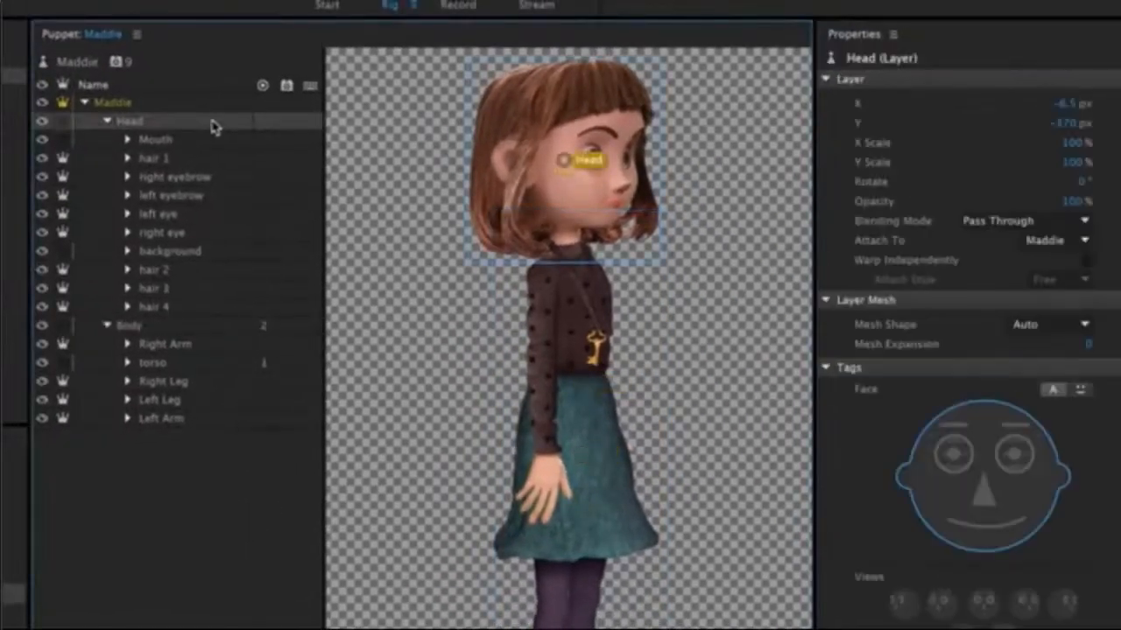
scroll(974, 613, "down", 5)
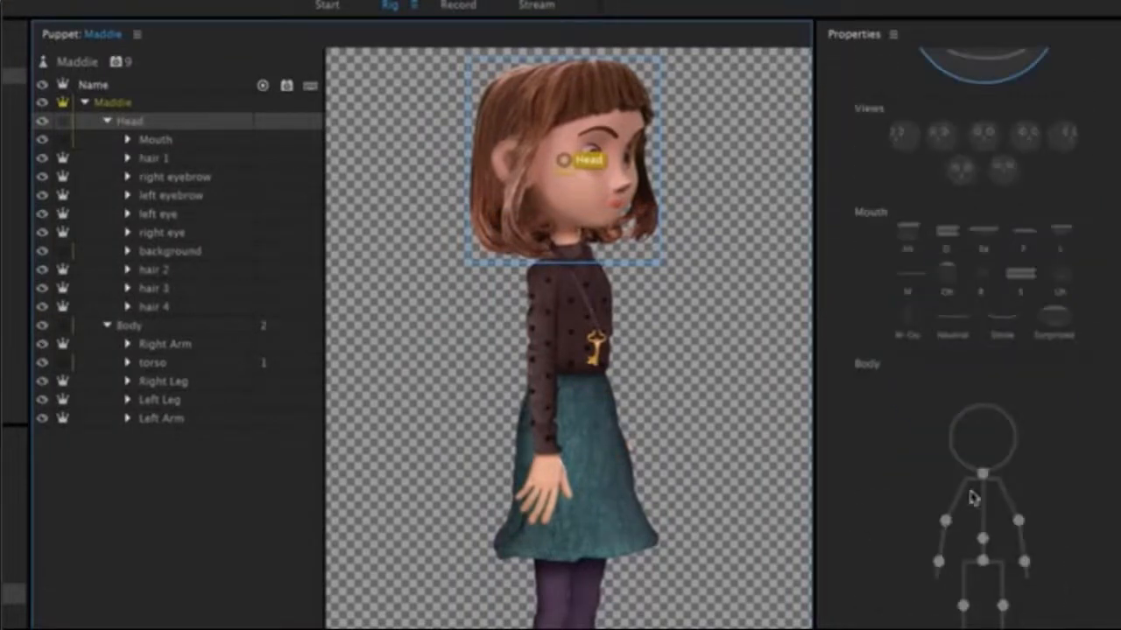
left_click(983, 472)
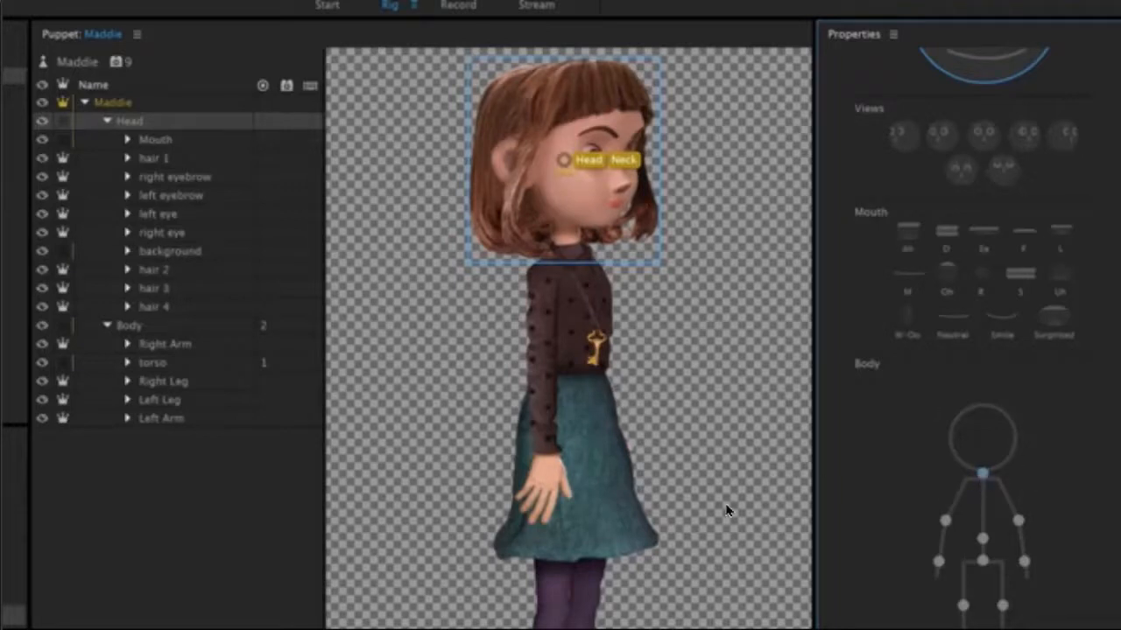
Add the Maddie puppet to a new scene.
left_click(14, 76)
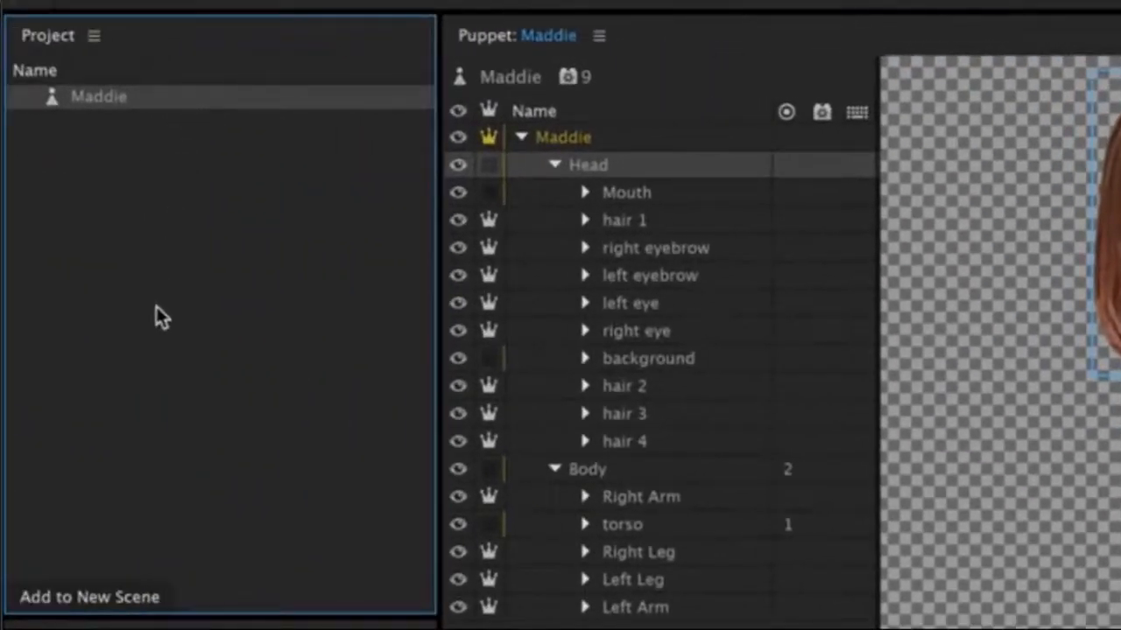
left_click(144, 615)
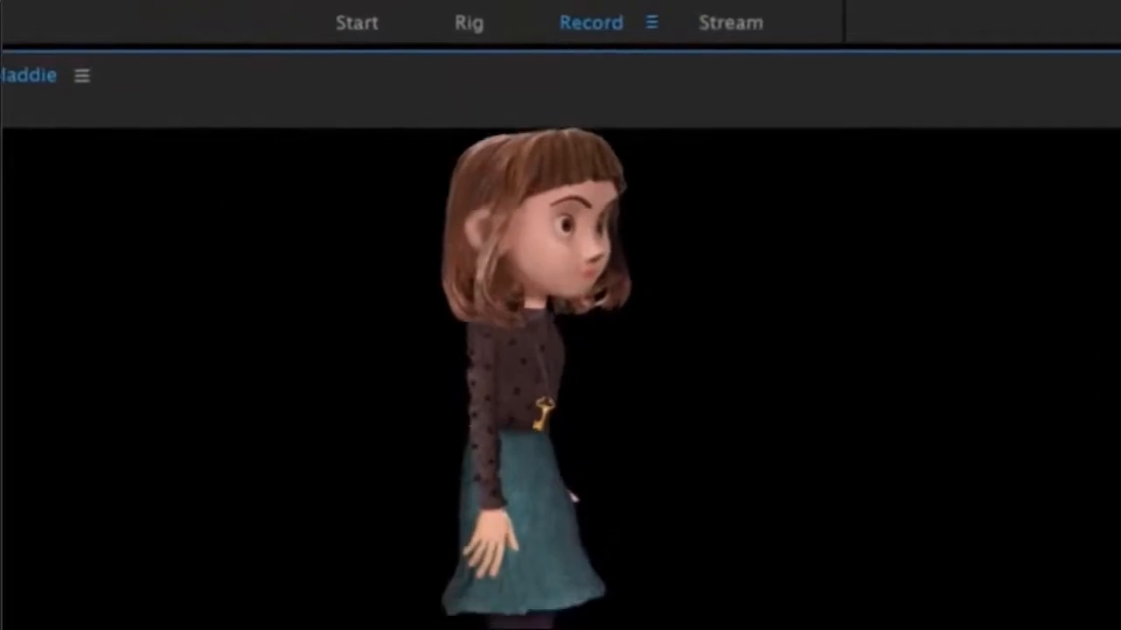
Return to rigging the puppet and place a staple at the upper end of the Right Leg layer, under the skirt.
left_click(464, 27)
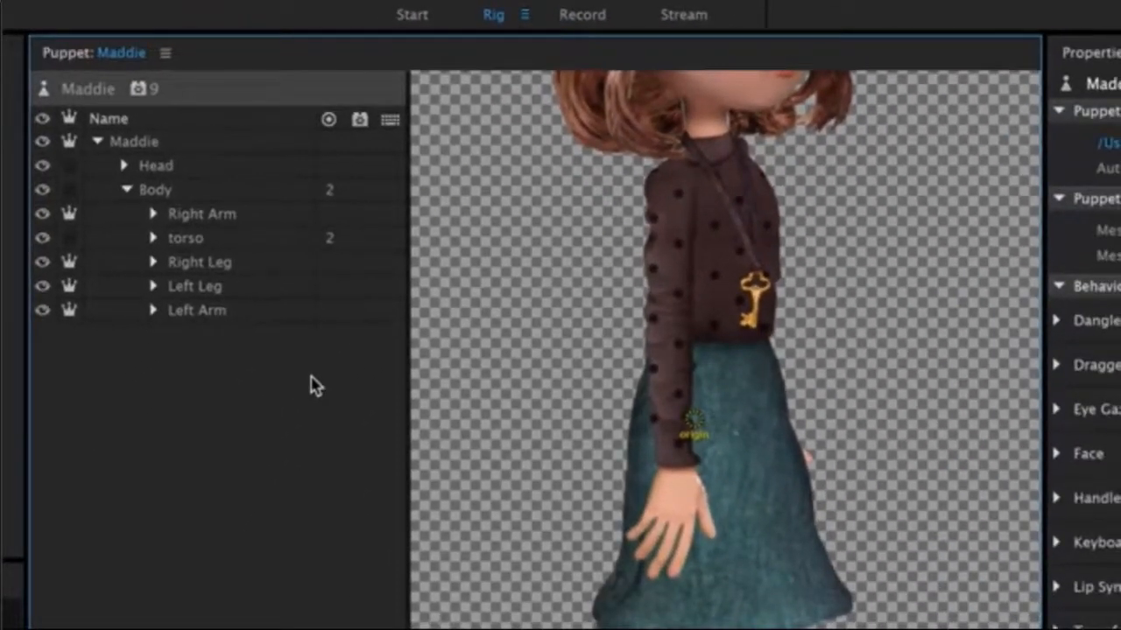
left_click(260, 261)
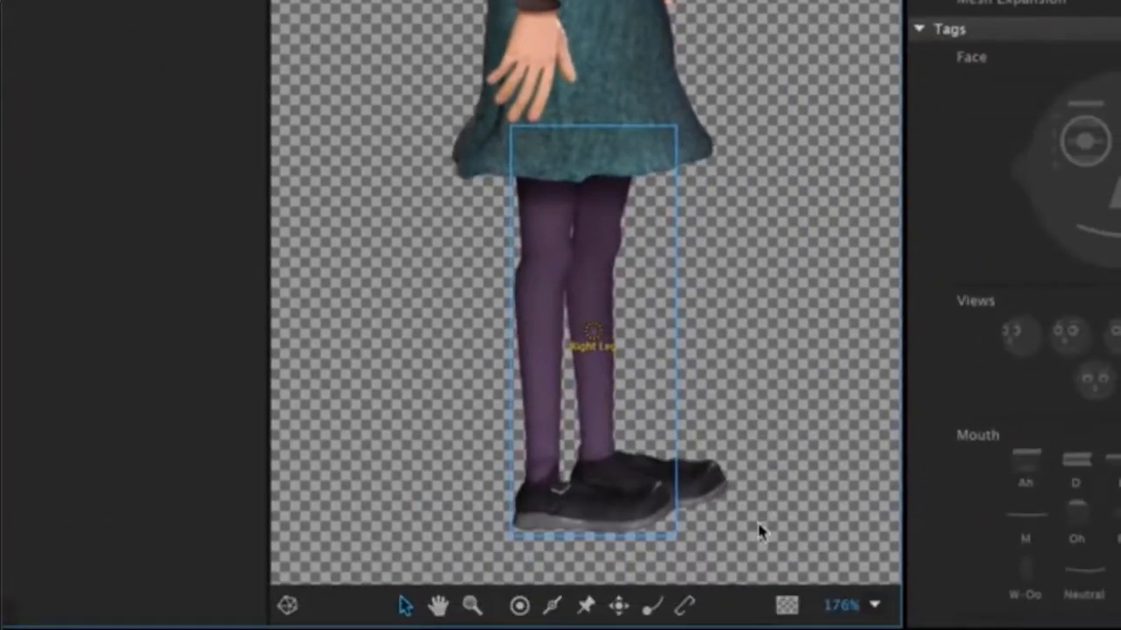
left_click(690, 604)
left_click(548, 158)
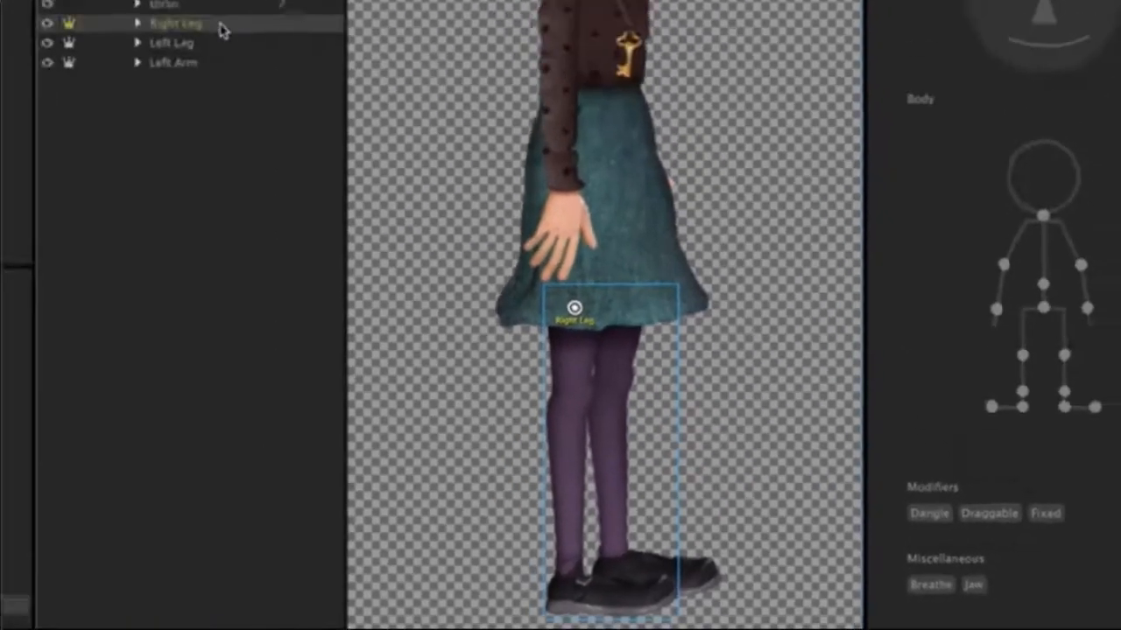
Set the Right Leg layer's attach style to Hinge.
left_click(289, 175)
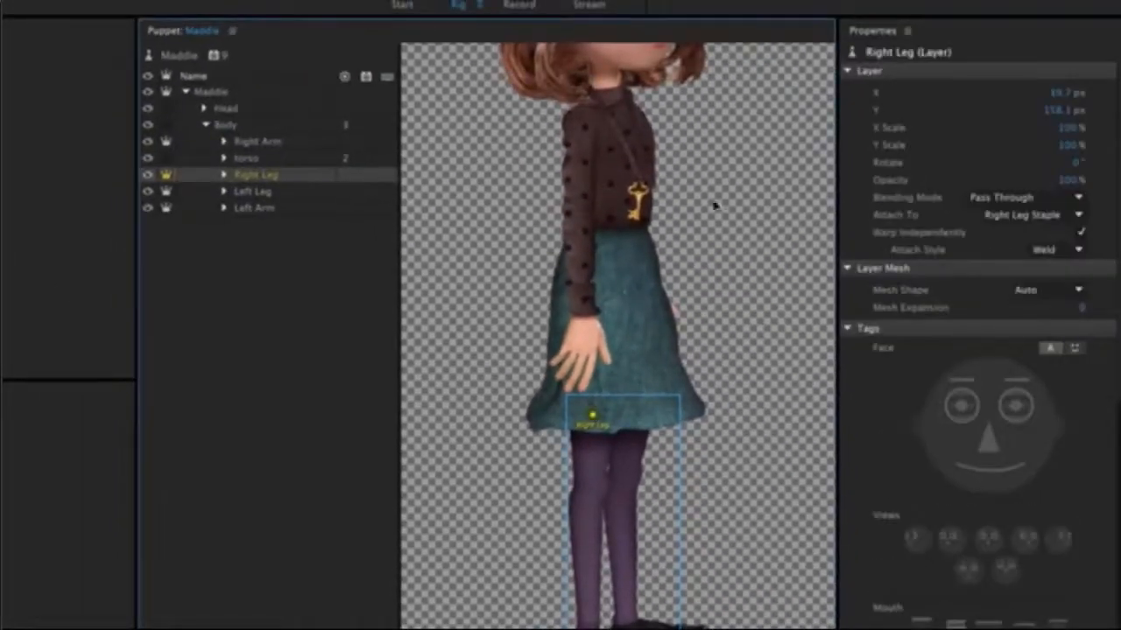
left_click(1078, 249)
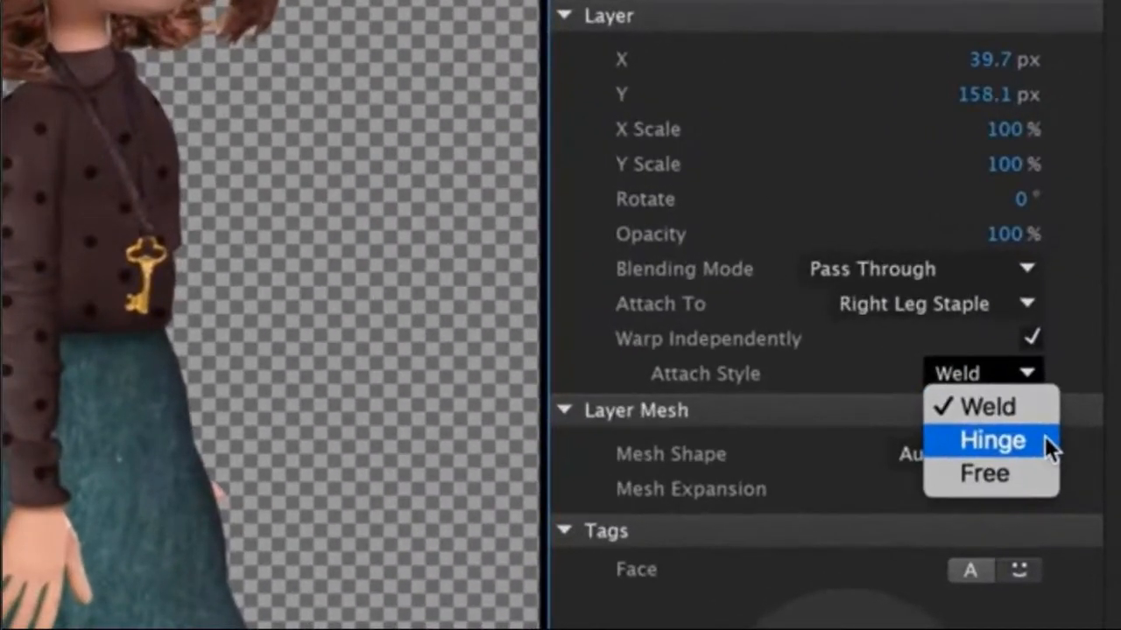
left_click(1044, 440)
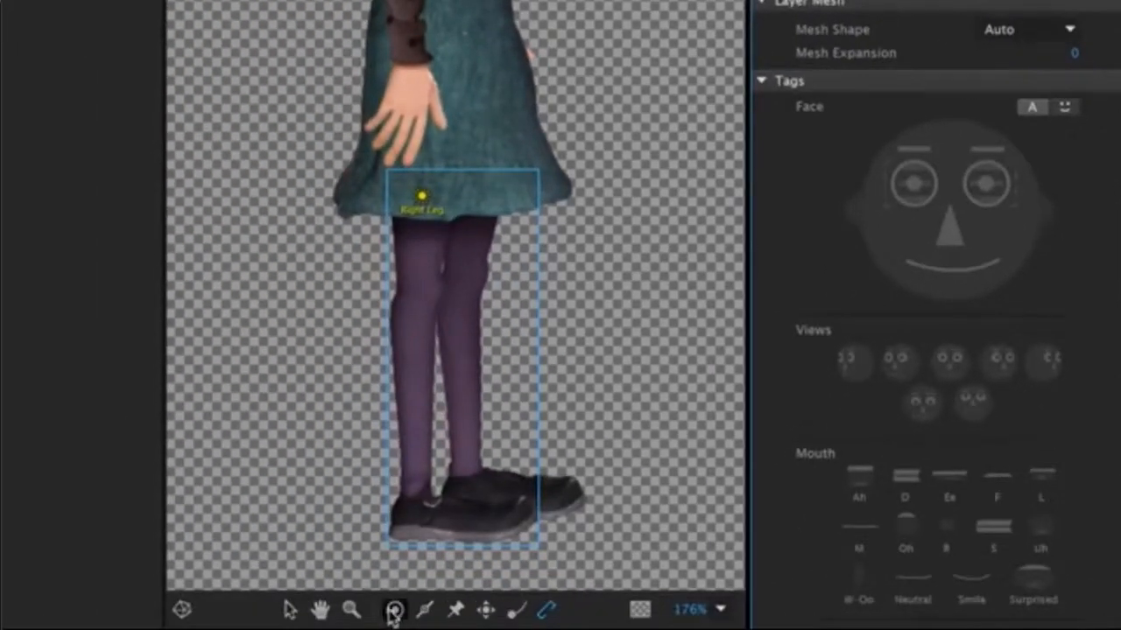
Place handles on the Right Leg layer and tag them Right Knee, Right Ankle, Right Heel and Right Toe.
left_click(394, 610)
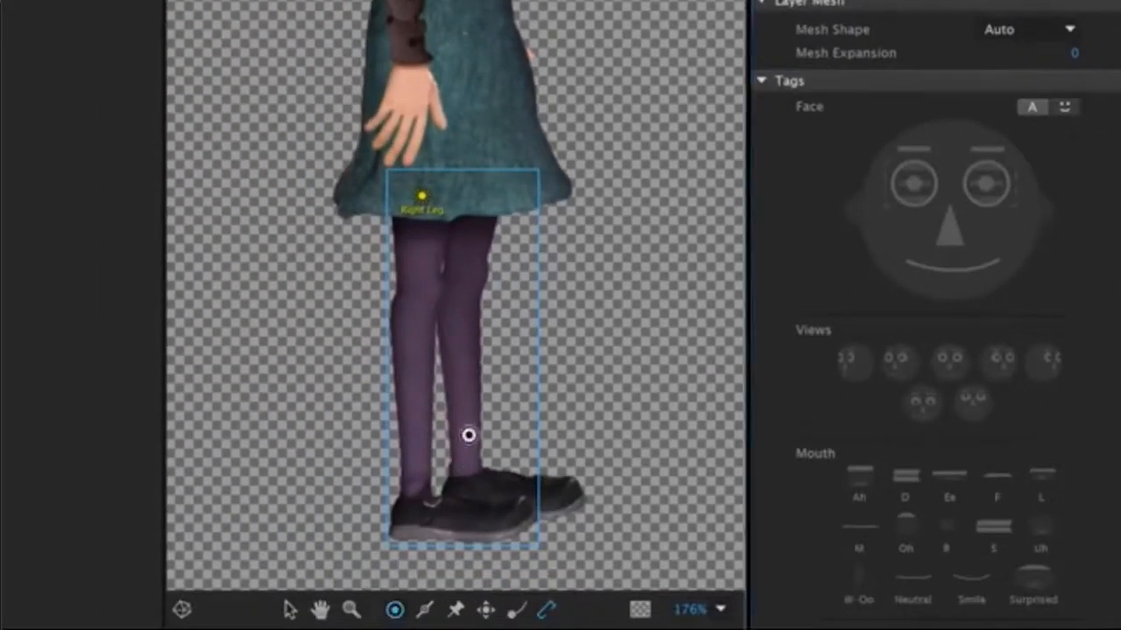
left_click(422, 276)
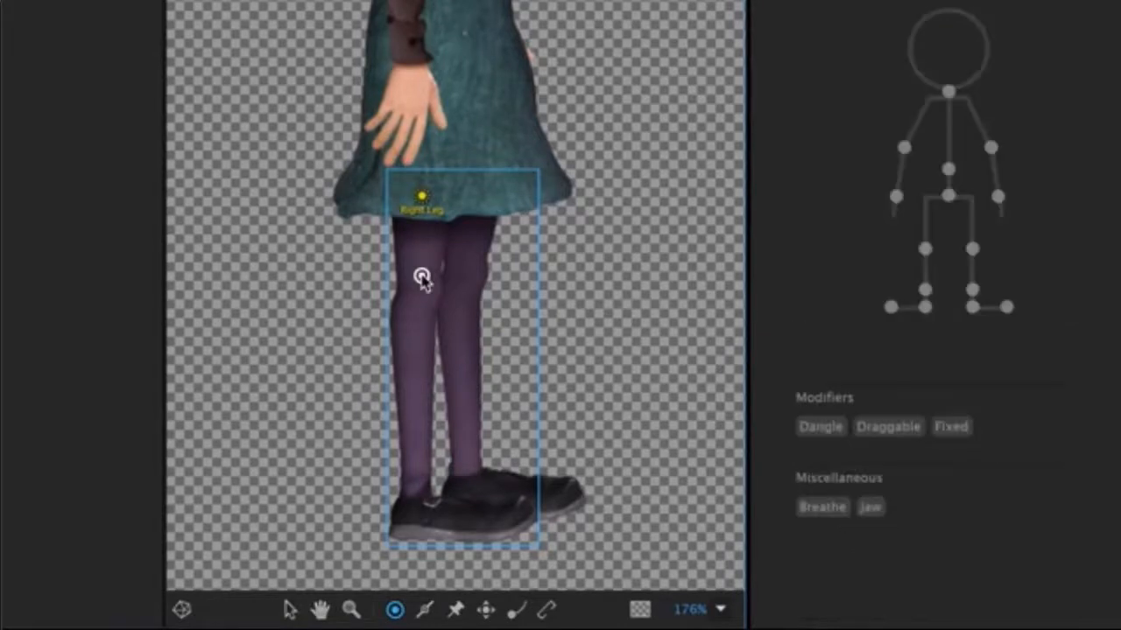
left_click(925, 250)
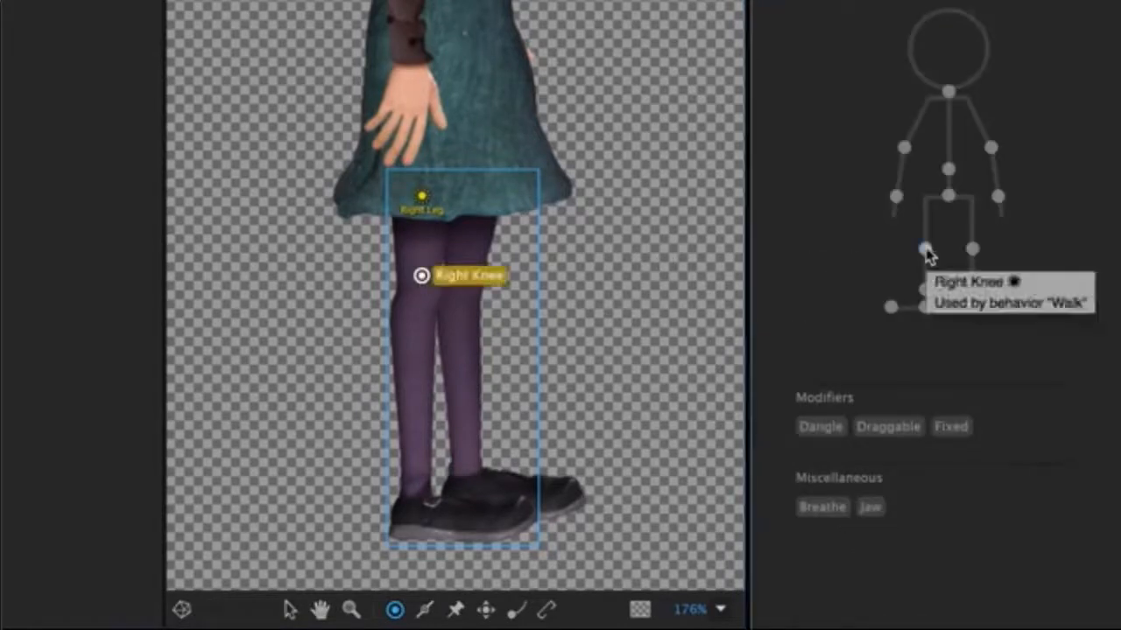
left_click(415, 484)
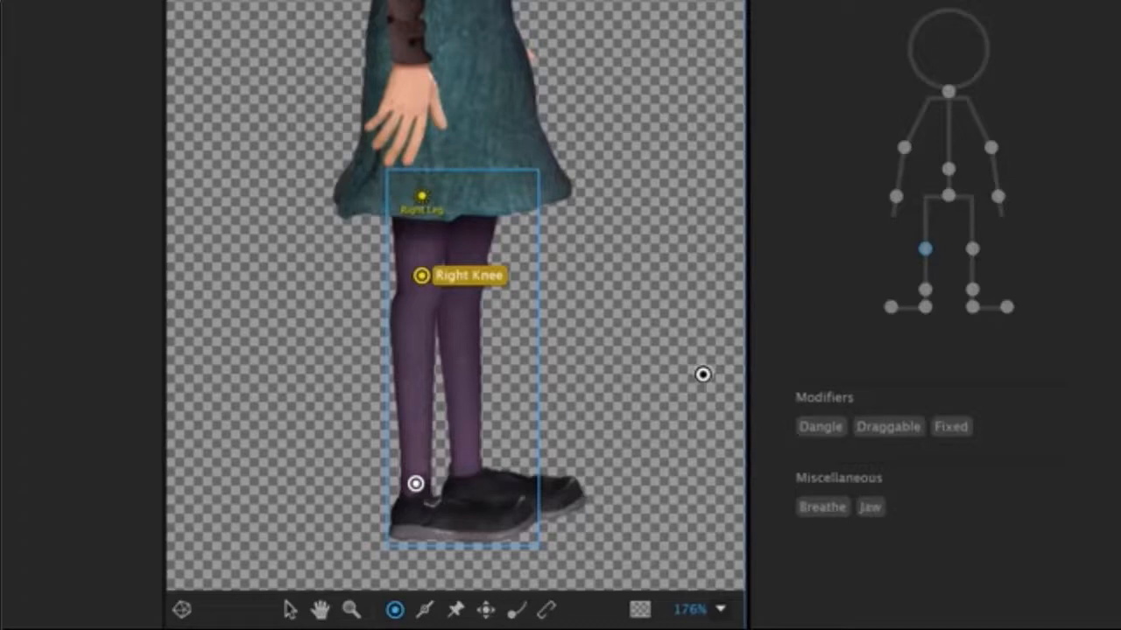
left_click(924, 289)
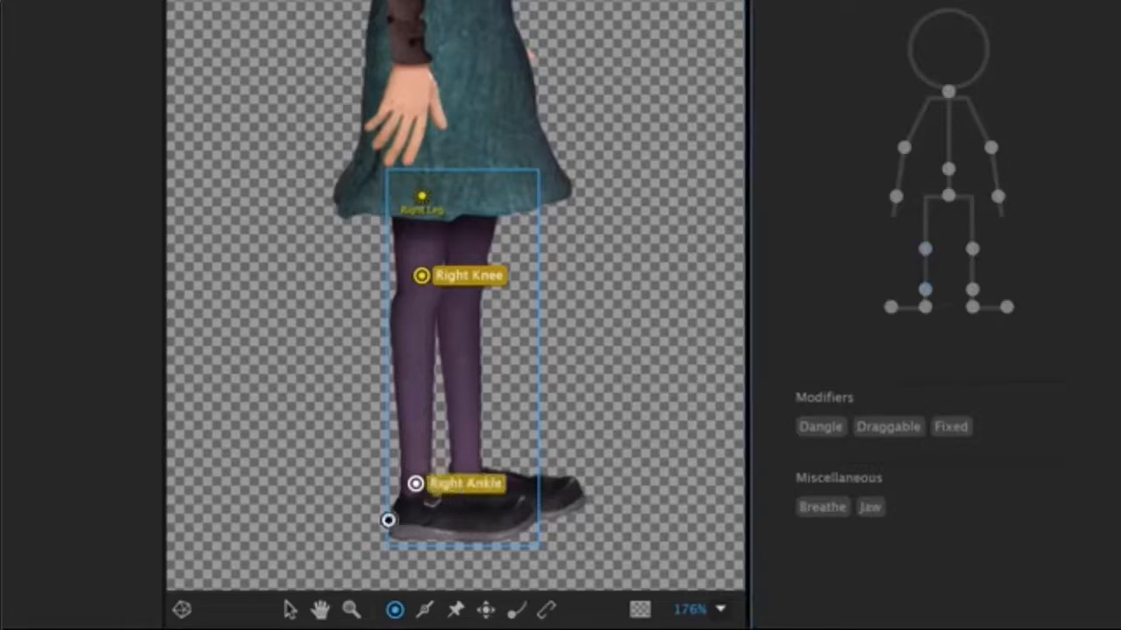
left_click(924, 307)
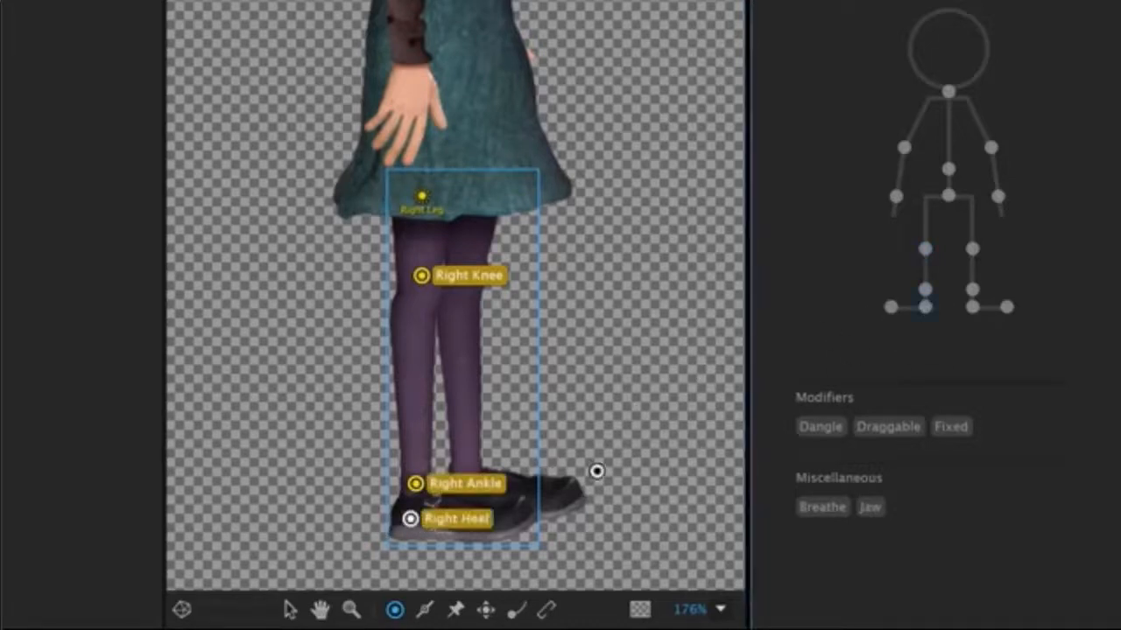
left_click(890, 308)
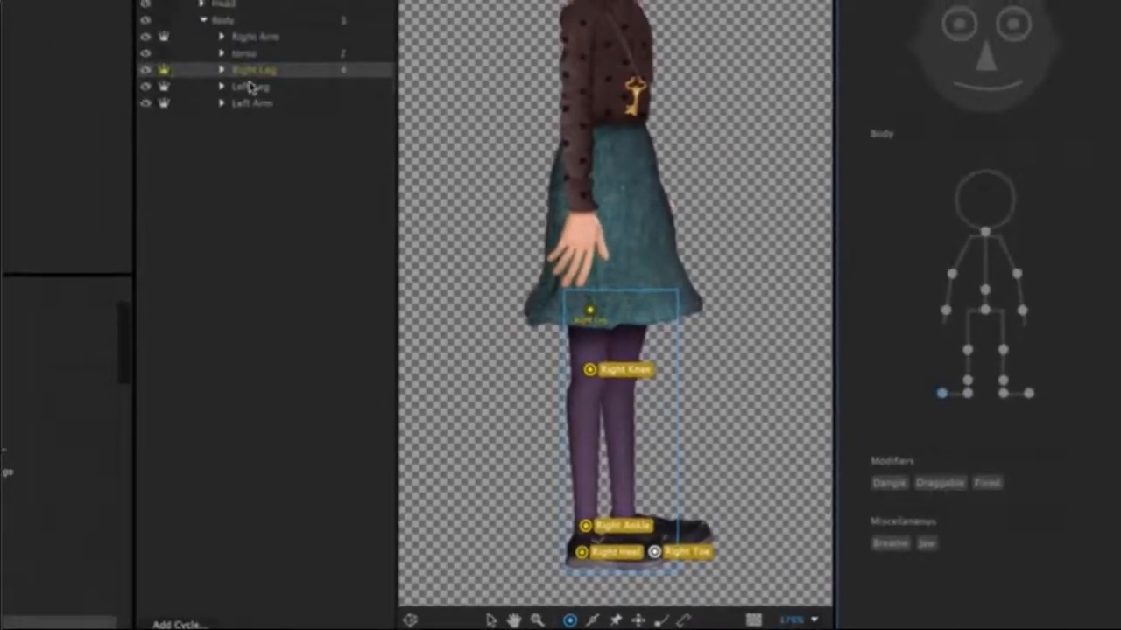
Staple the Left Leg layer at its upper end under the skirt and set its attach style to Hinge.
left_click(251, 87)
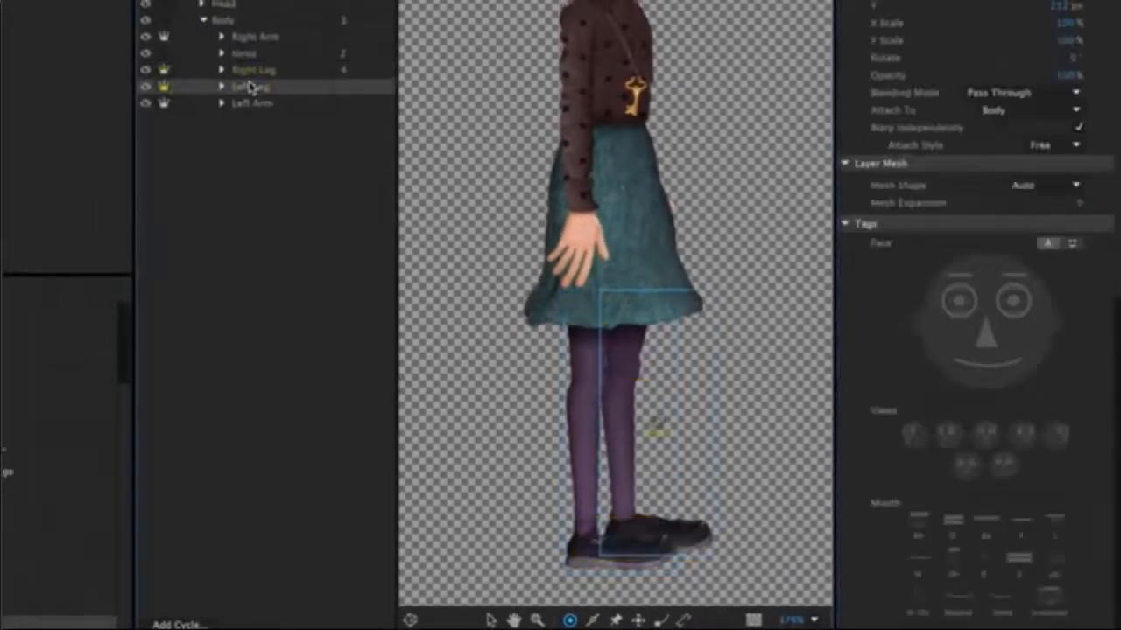
left_click(688, 619)
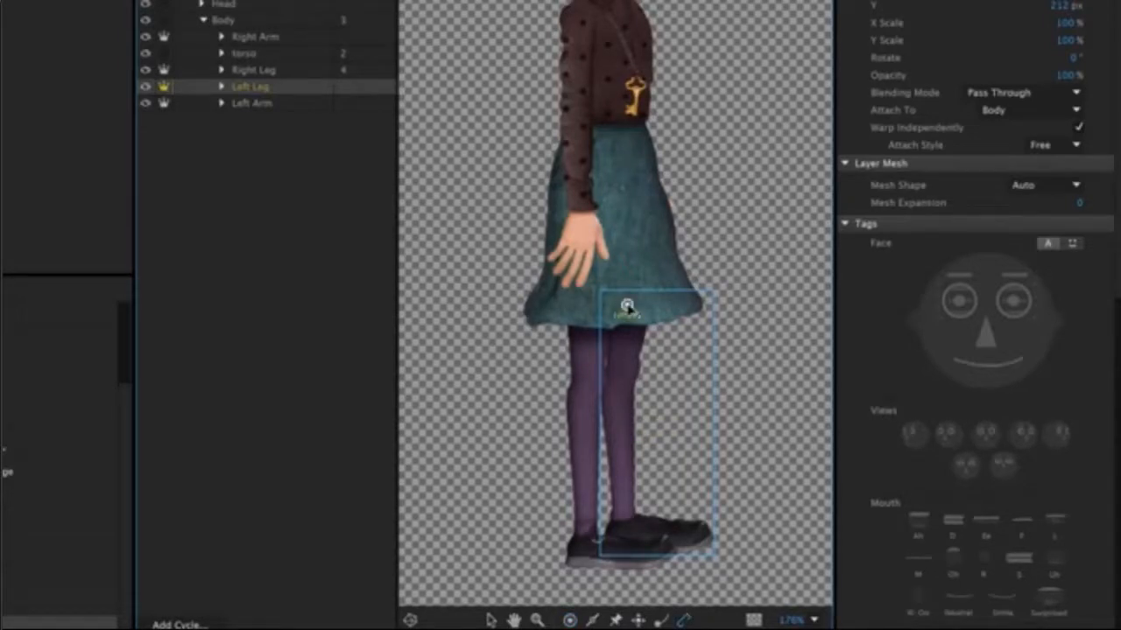
left_click(627, 307)
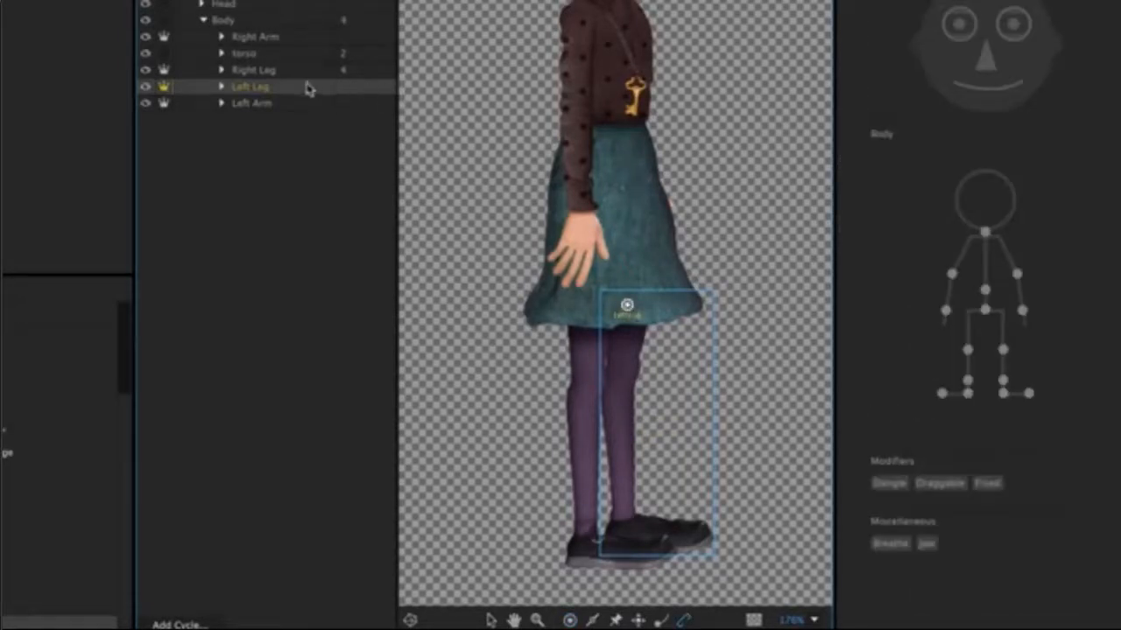
left_click(308, 87)
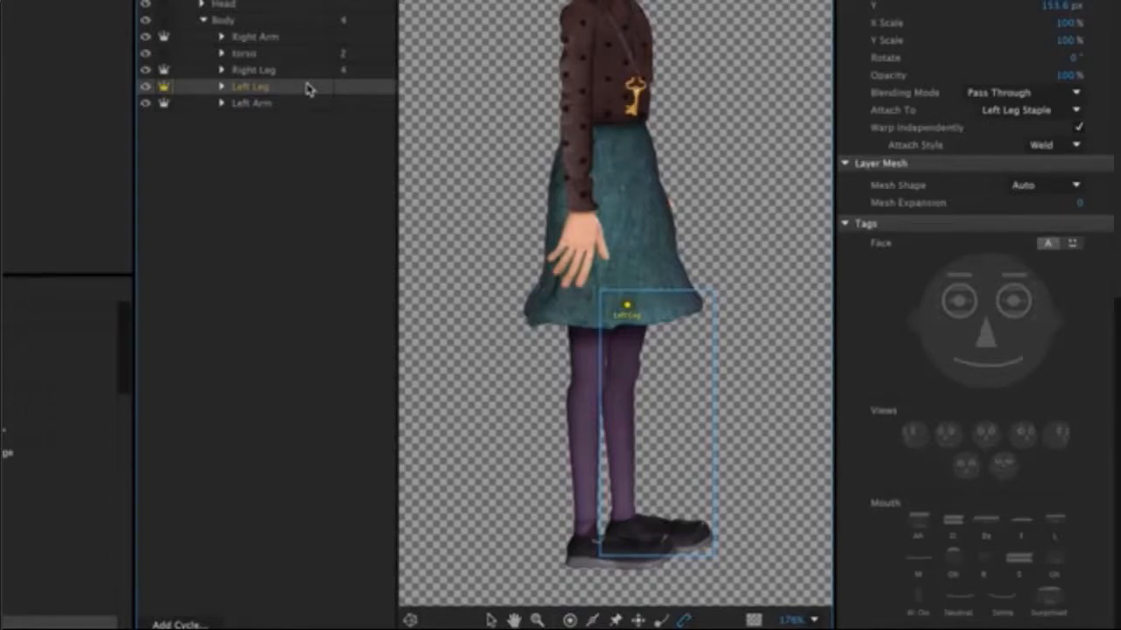
left_click(1047, 145)
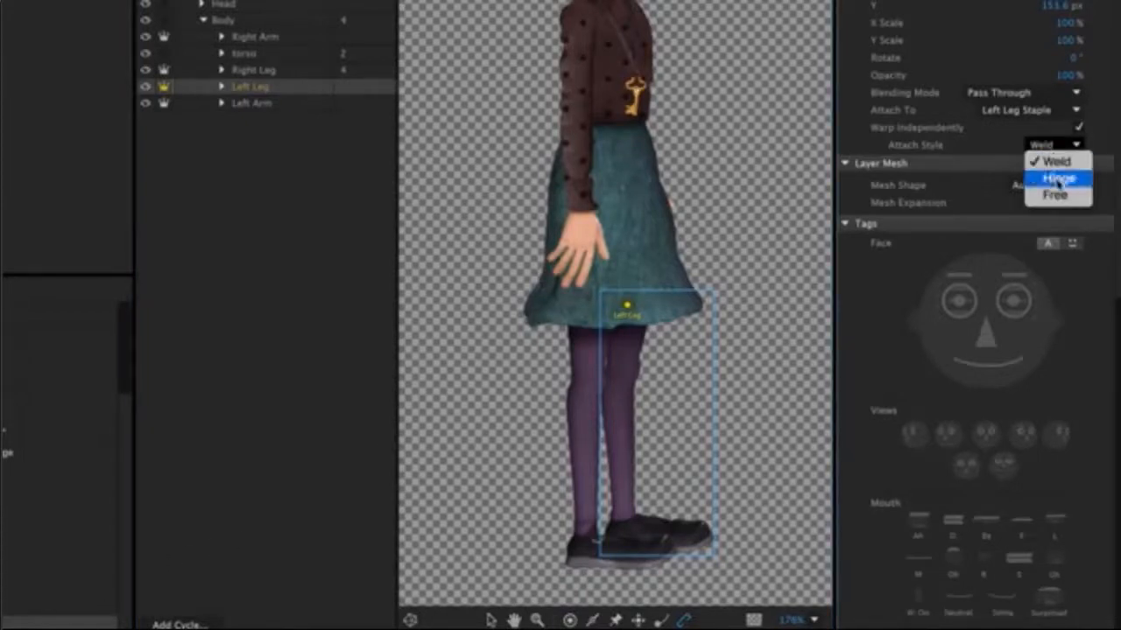
left_click(1058, 179)
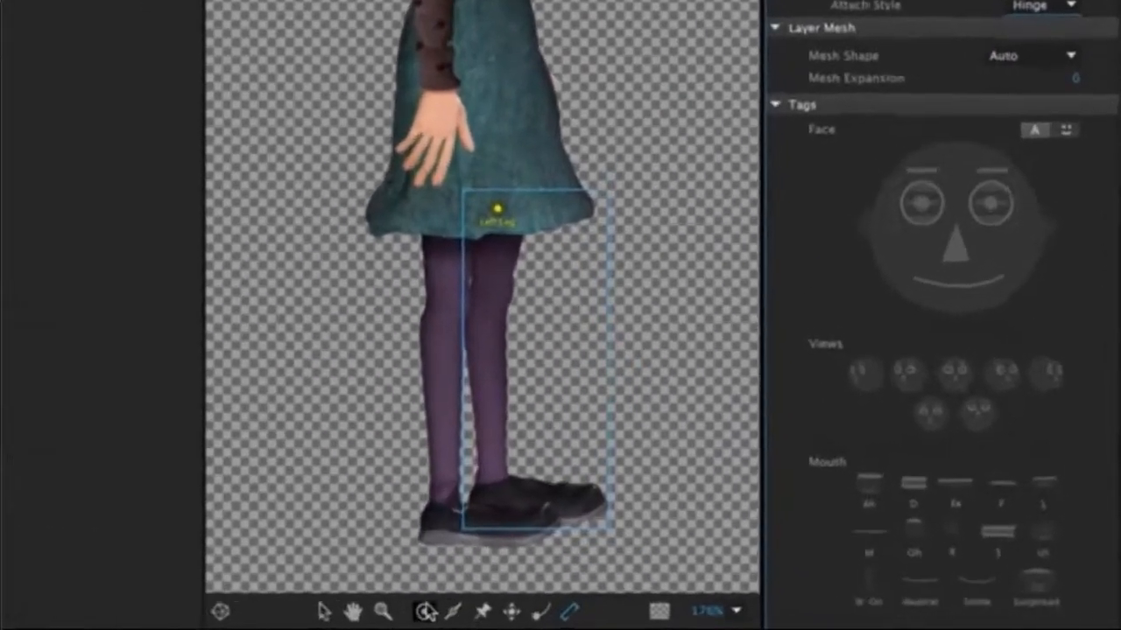
Place handles on the Left Leg layer and tag them Left Knee, Left Ankle, Left Heel and Left Toe.
left_click(425, 611)
left_click(489, 287)
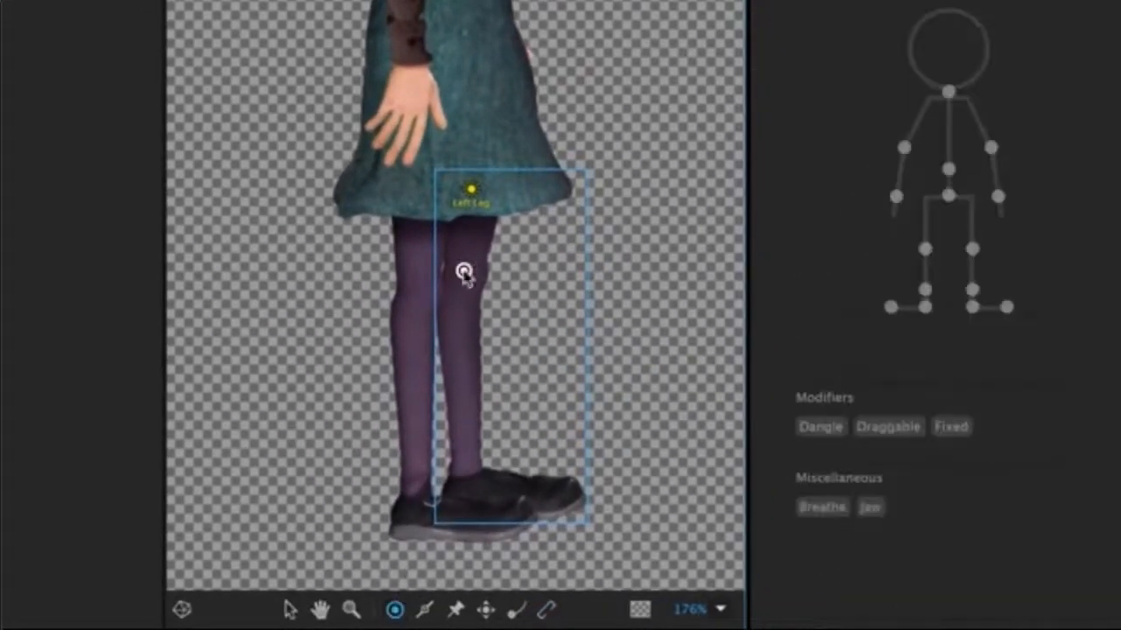
left_click(973, 250)
left_click(465, 464)
left_click(972, 290)
left_click(462, 496)
left_click(972, 306)
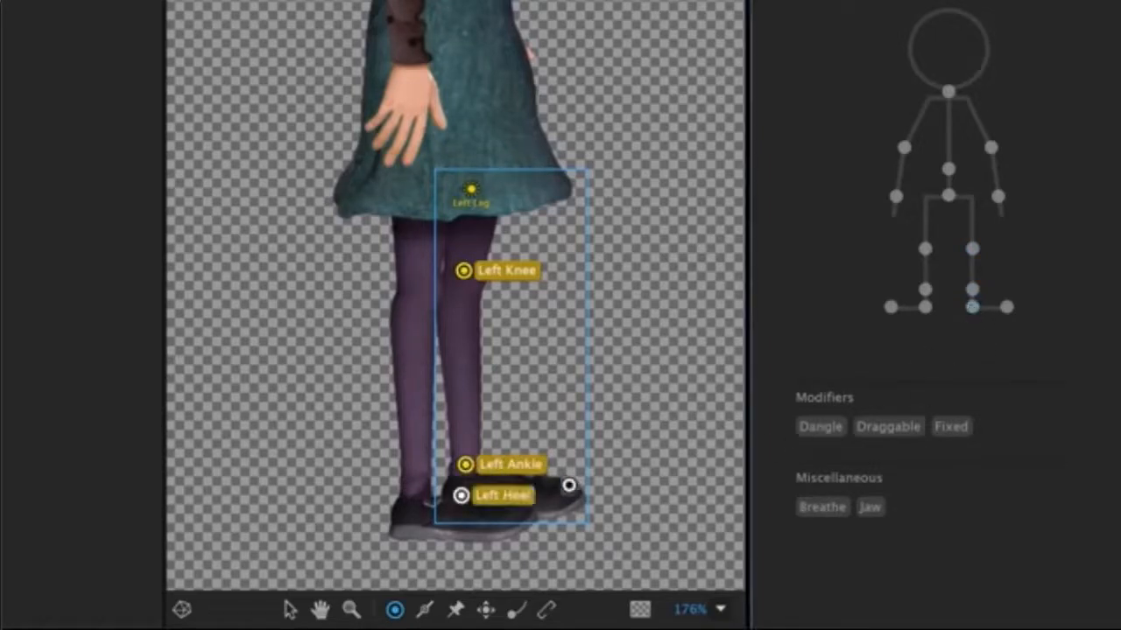
left_click(572, 494)
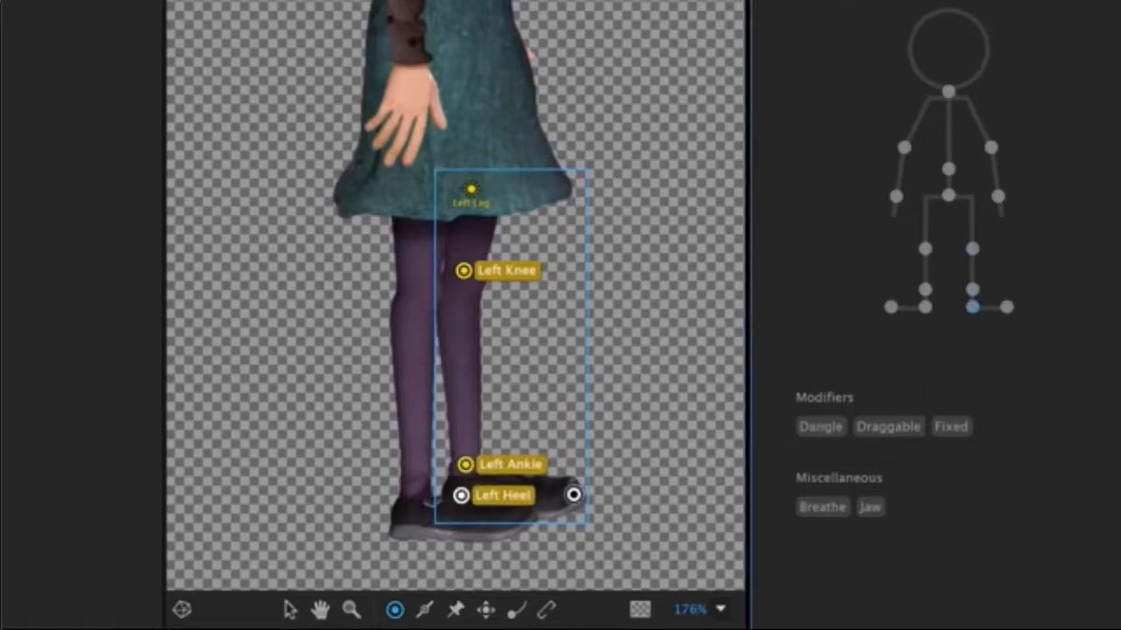
left_click(1006, 308)
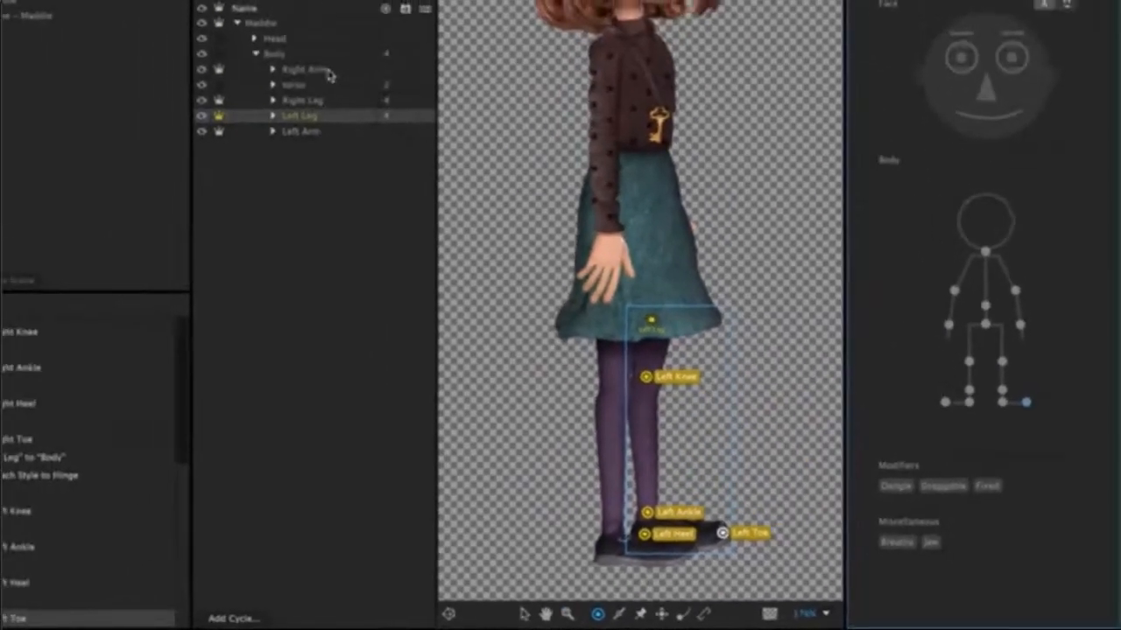
Staple the Right Arm layer at the shoulder and set its attach style to Hinge.
left_click(328, 72)
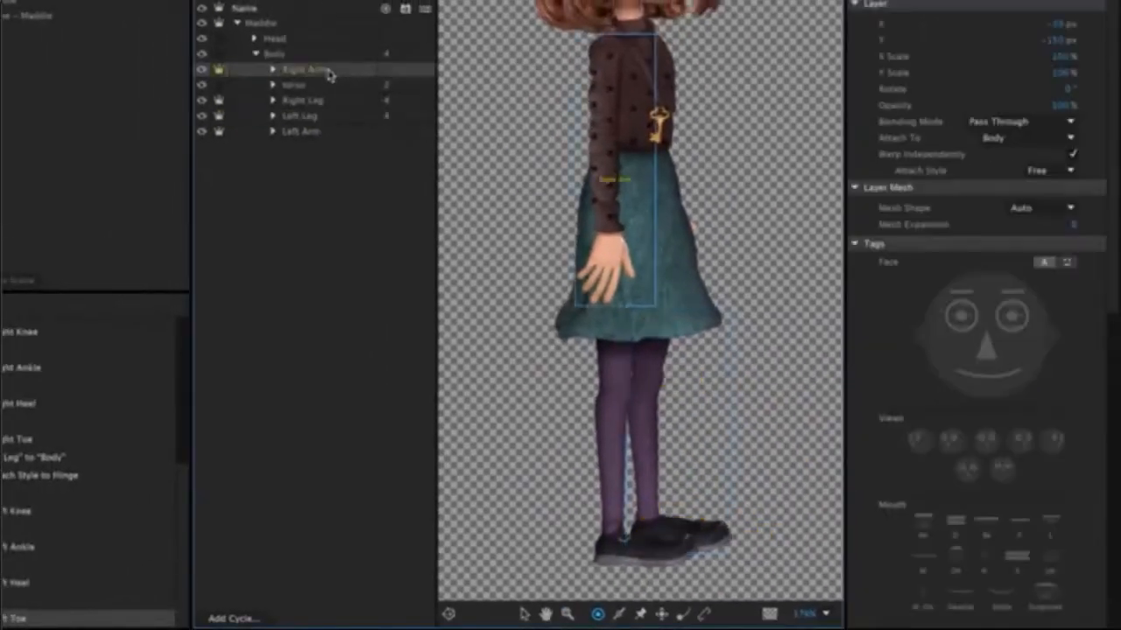
left_click(705, 613)
left_click(605, 52)
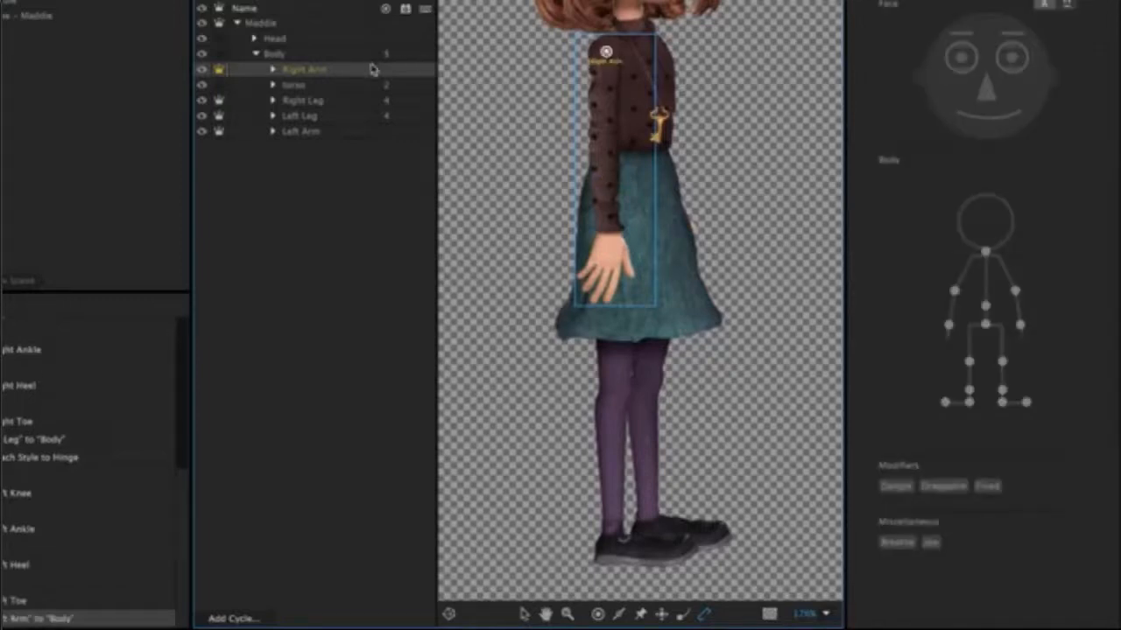
left_click(374, 68)
left_click(1049, 170)
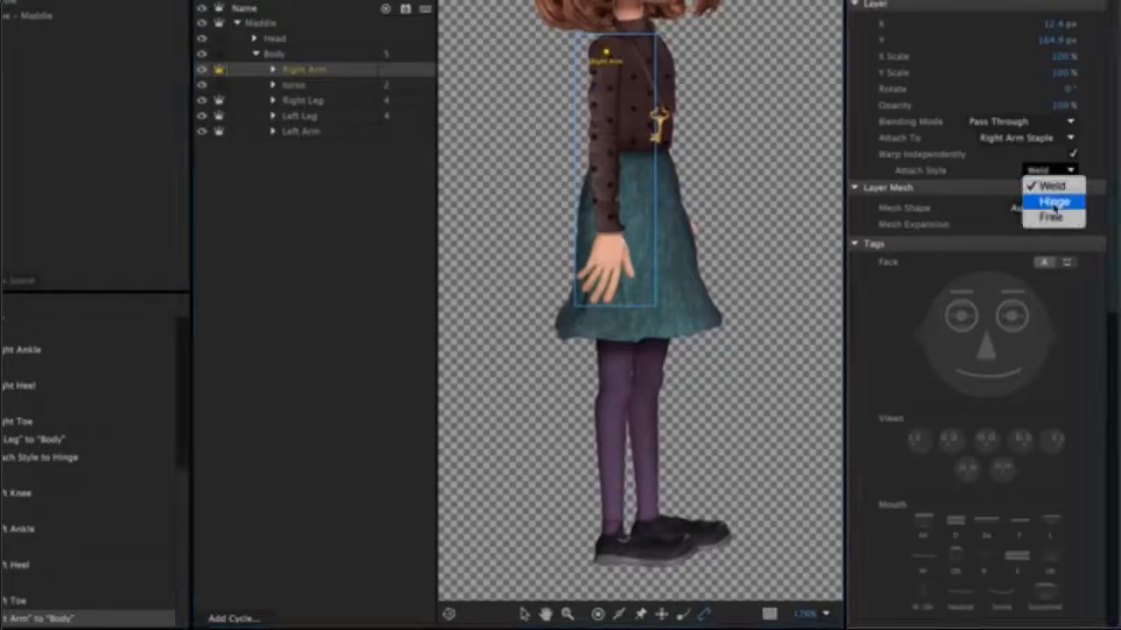
left_click(1055, 202)
Add handles at the elbow and wrist of the Right Arm layer, tagged Right Elbow and Right Wrist.
left_click(598, 613)
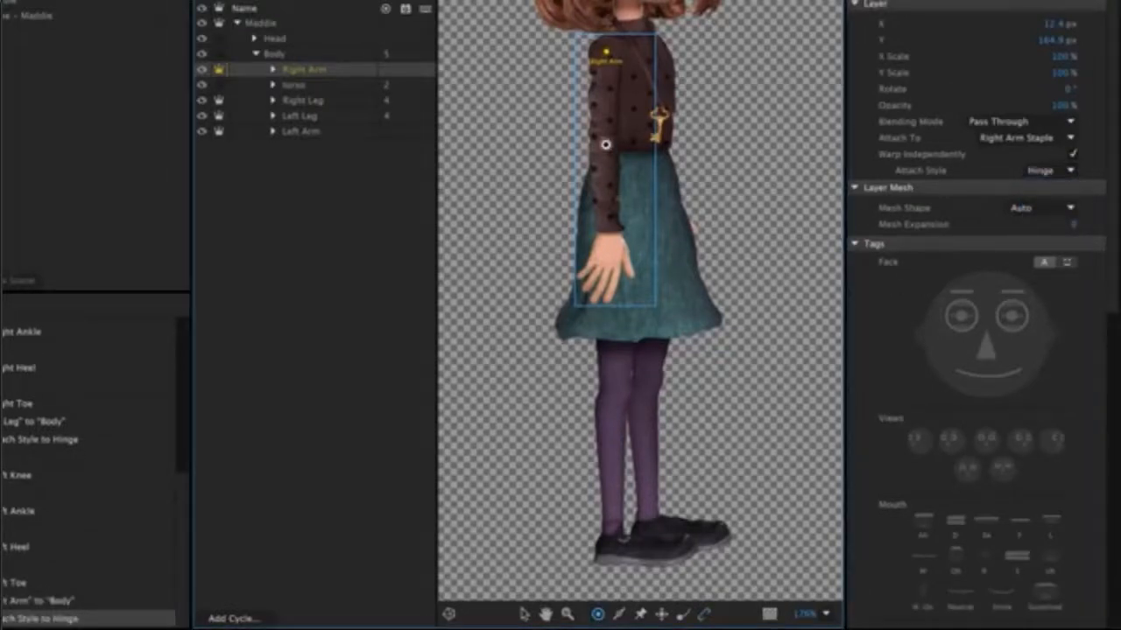
left_click(606, 144)
left_click(954, 289)
left_click(608, 226)
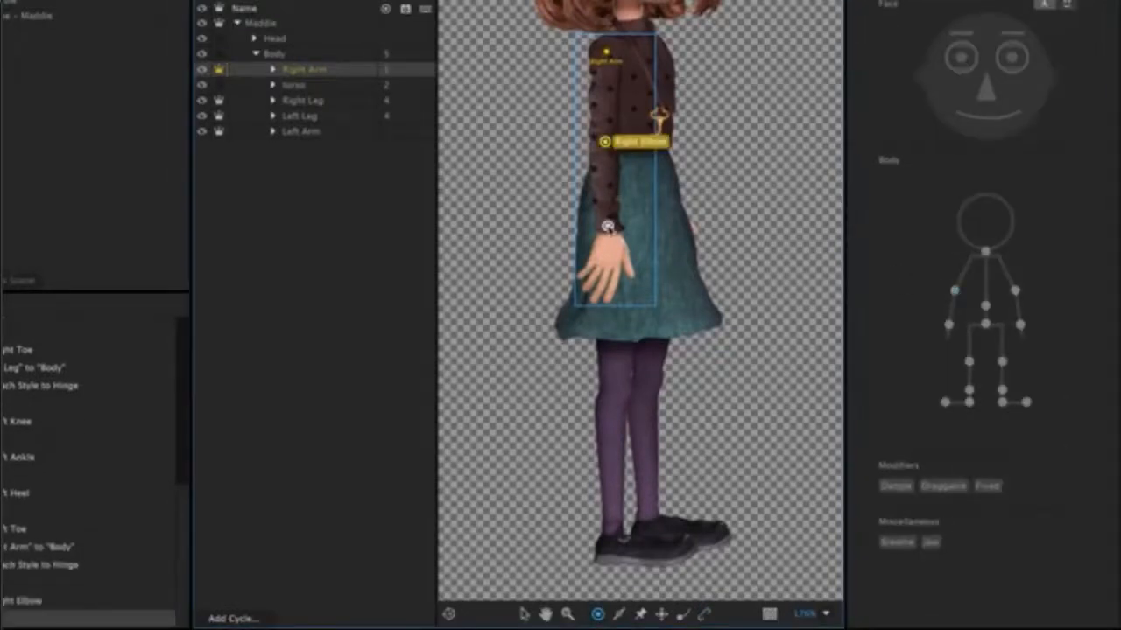
left_click(948, 325)
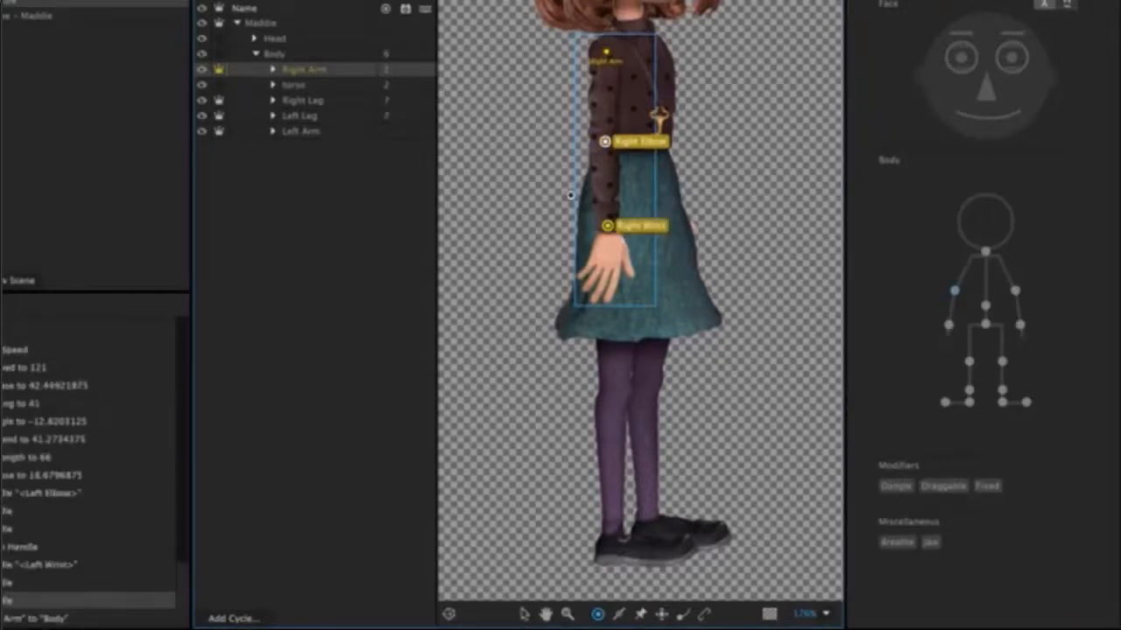
Staple the Left Arm layer at the shoulder and set its attach style to Hinge.
left_click(348, 133)
left_click(704, 614)
left_click(666, 54)
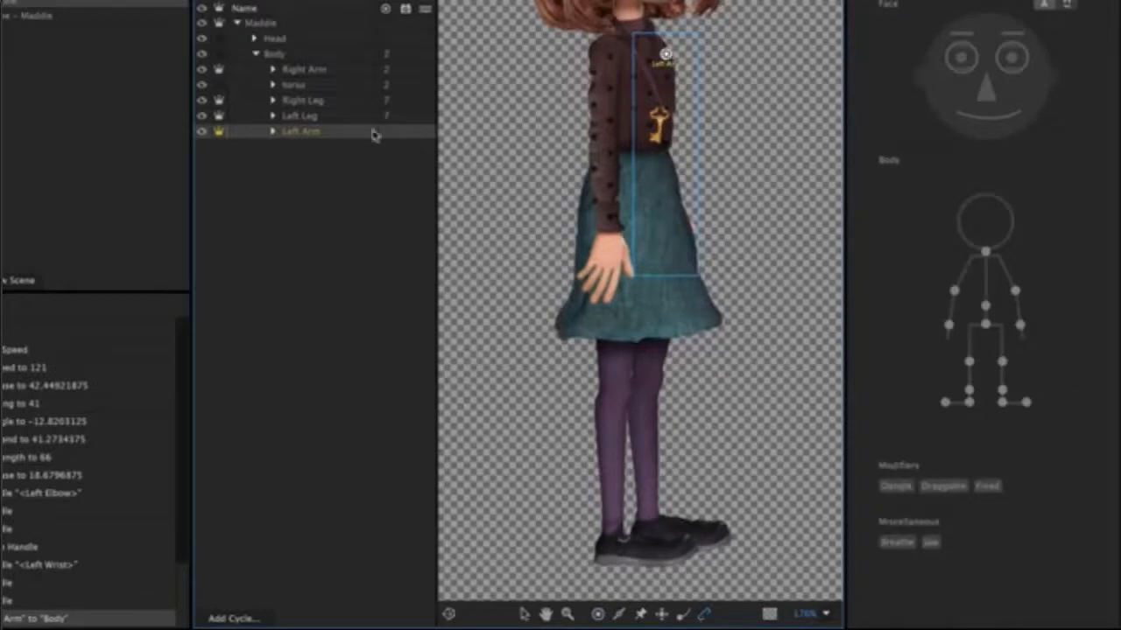
left_click(330, 138)
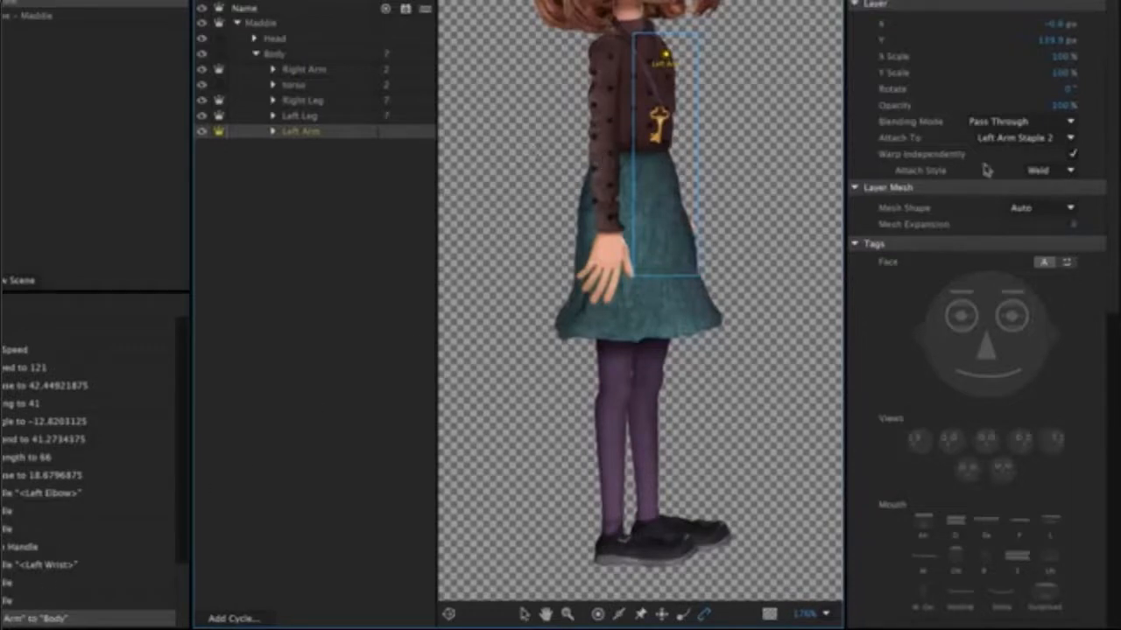
left_click(1046, 171)
left_click(1053, 202)
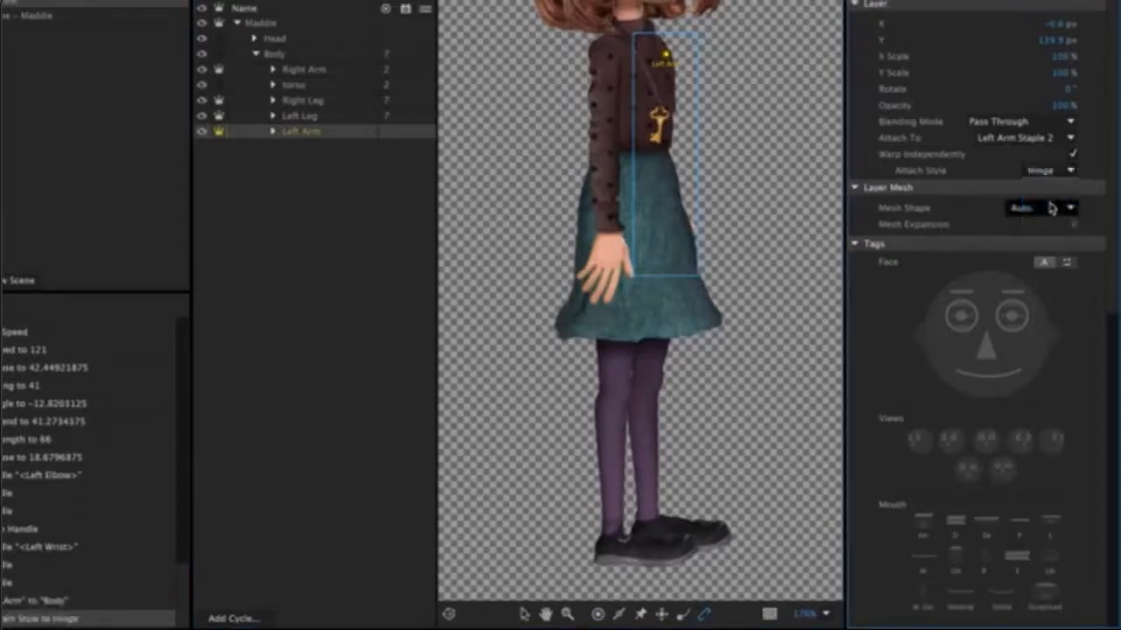
Add handles at the elbow and wrist of the Left Arm layer, tagged Left Elbow and Left Wrist.
left_click(597, 614)
left_click(659, 147)
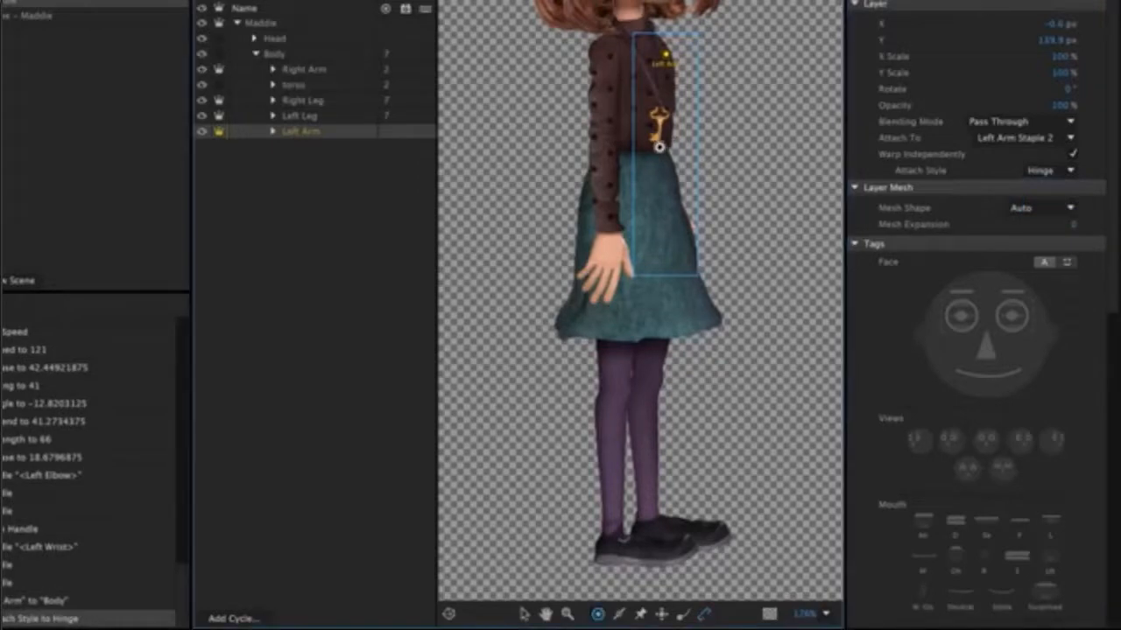
scroll(971, 298, "down", 3)
left_click(1015, 292)
left_click(662, 207)
left_click(1020, 325)
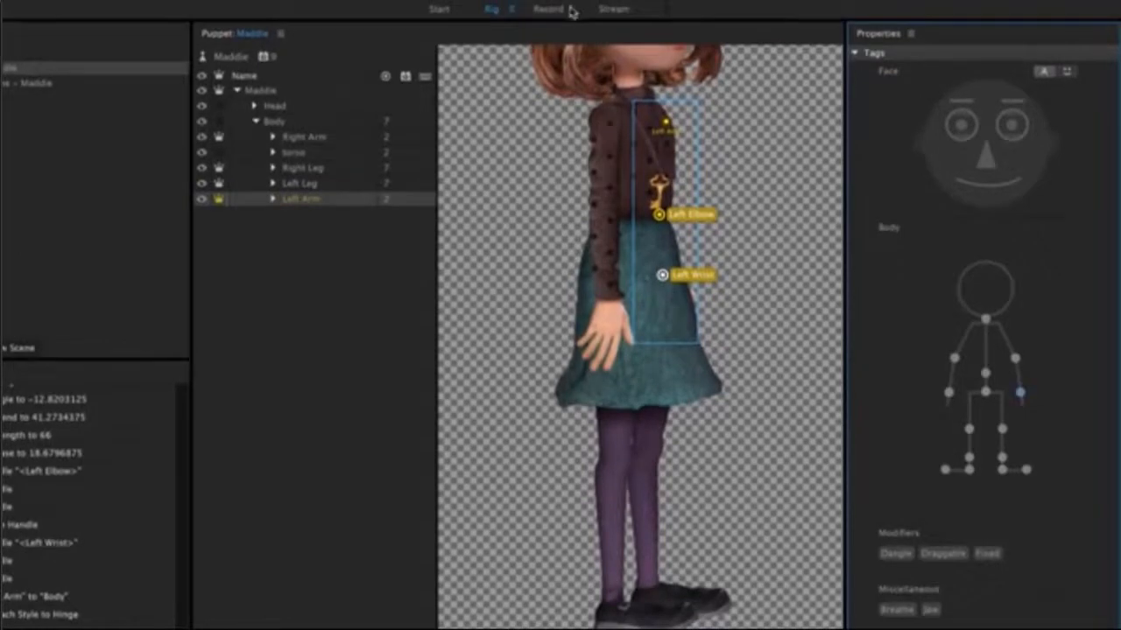
Switch to recording mode and try the Strut style for the puppet's Walk behavior.
left_click(560, 11)
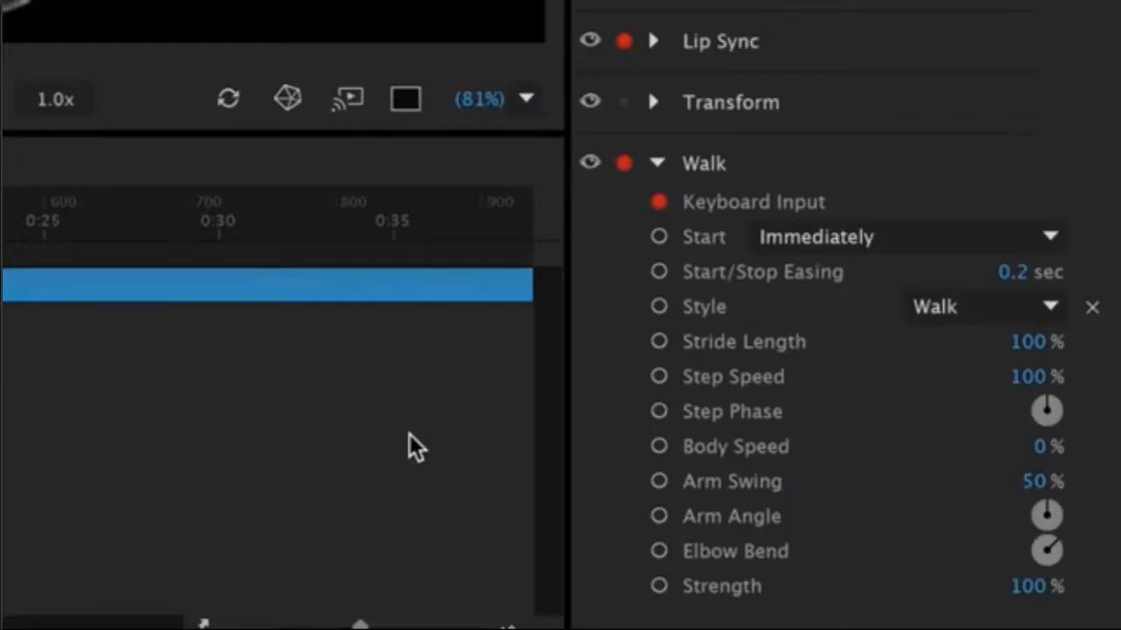
left_click(998, 308)
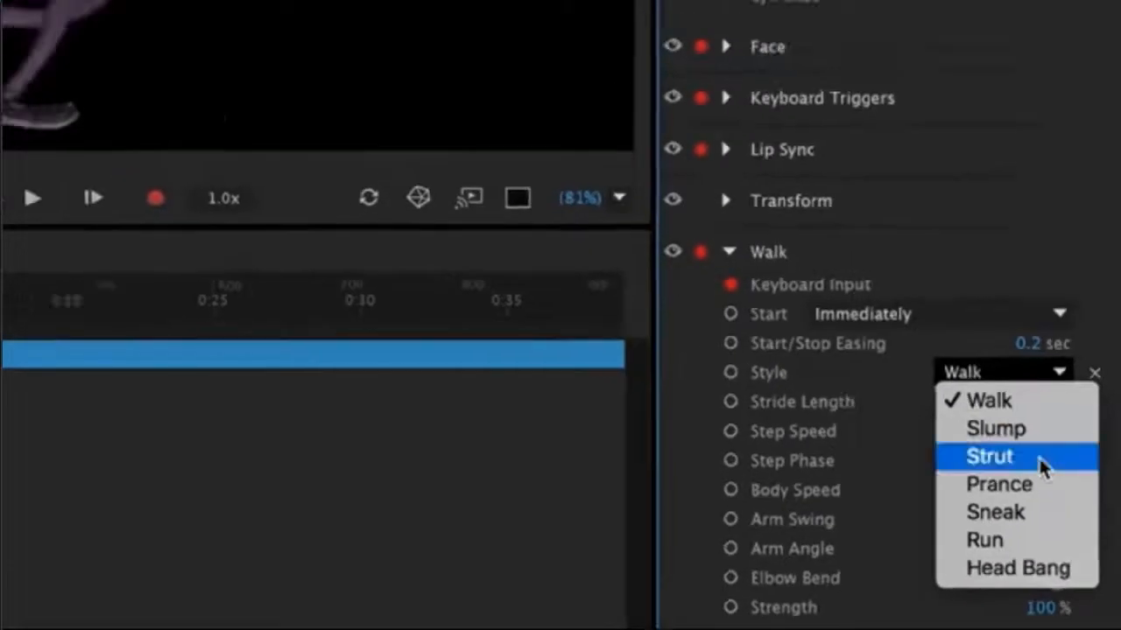
left_click(1019, 410)
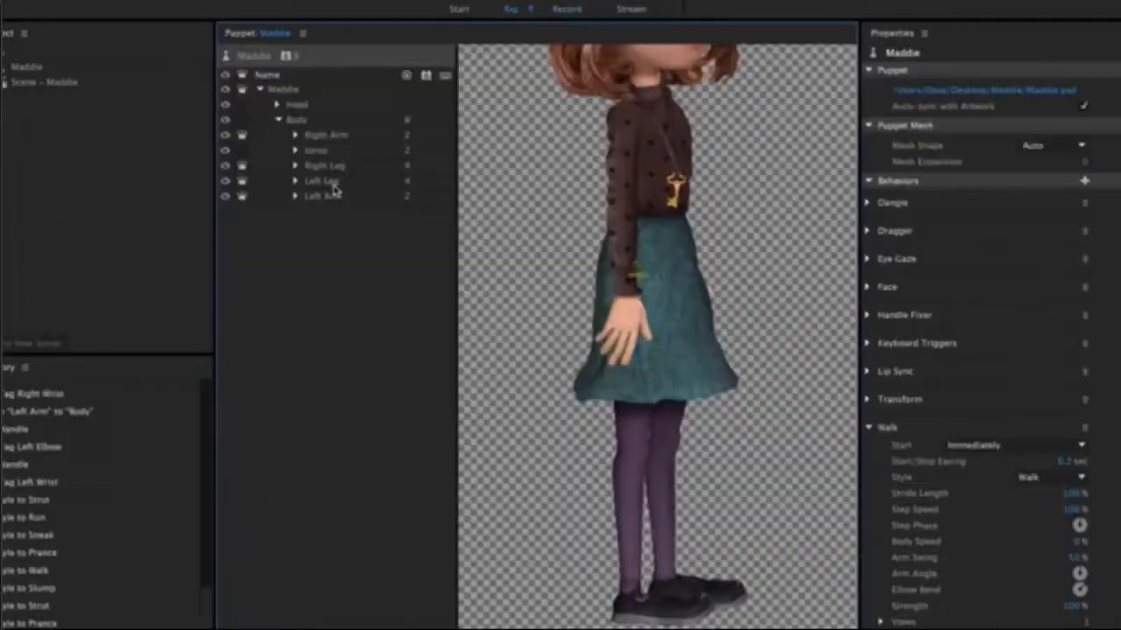
Draw a stick from knee to ankle along the lower part of the left leg and of the right leg.
left_click(333, 184)
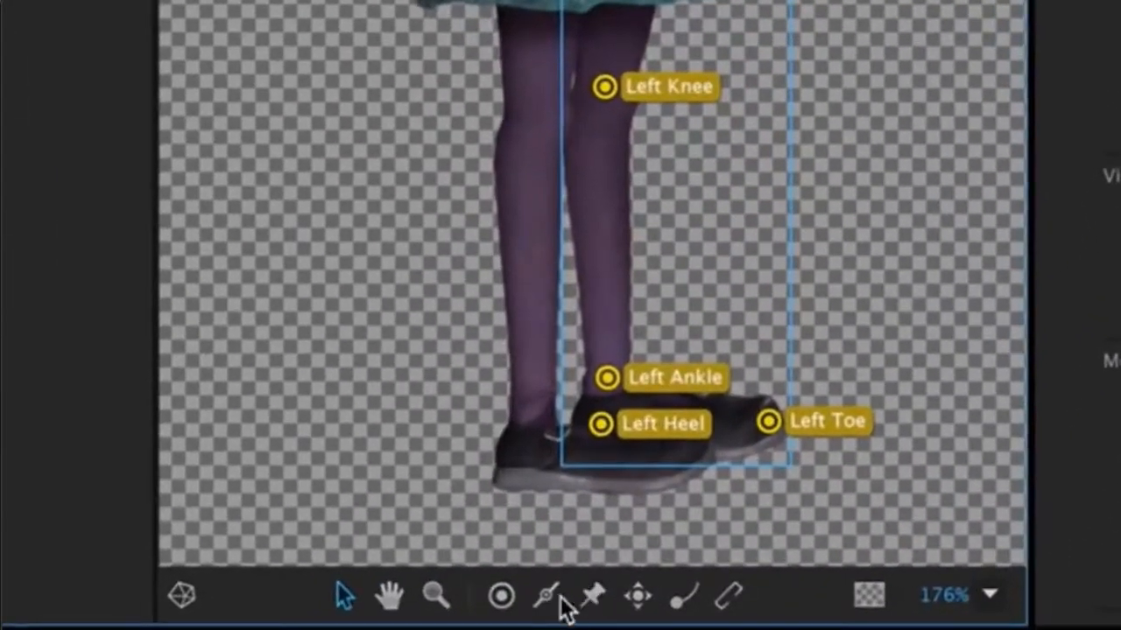
left_click(546, 596)
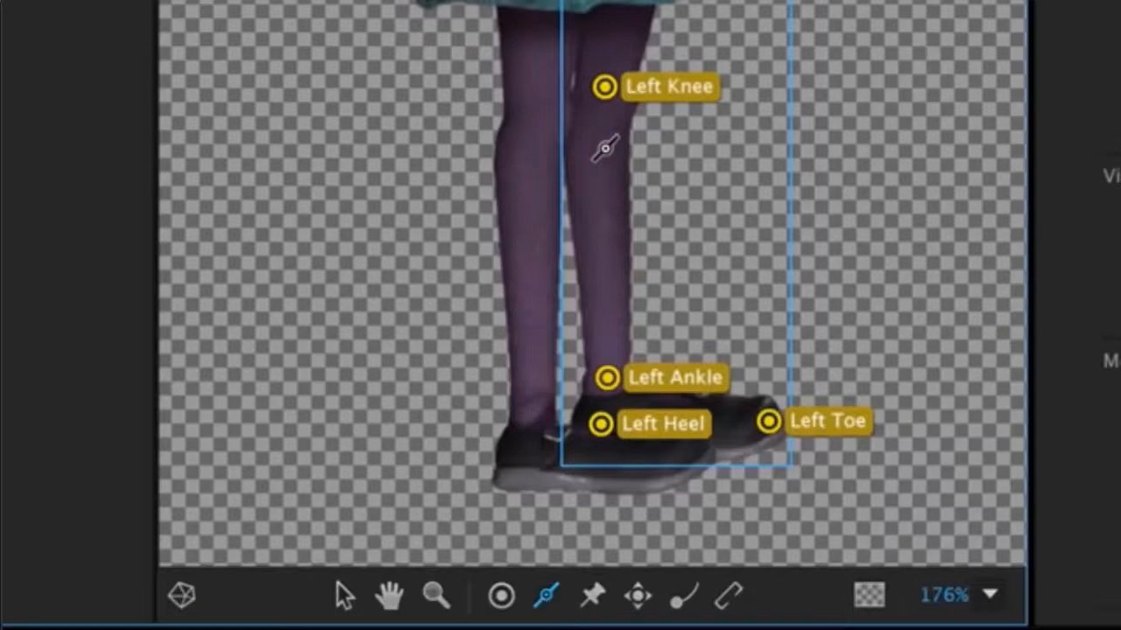
left_click_drag(603, 110, 605, 374)
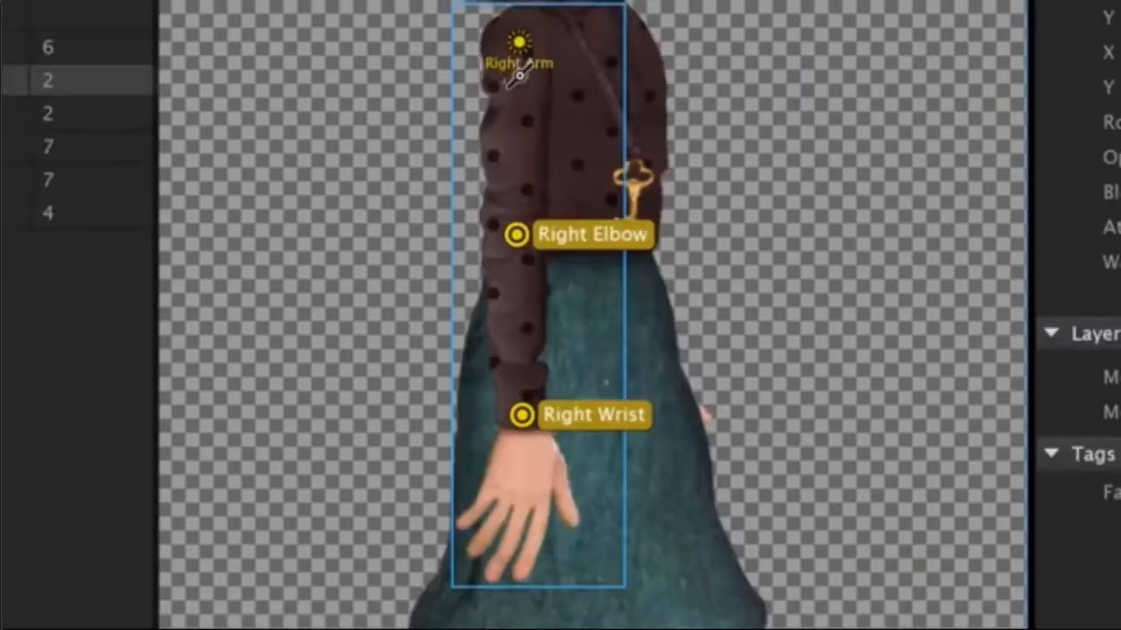
left_click_drag(518, 72, 515, 400)
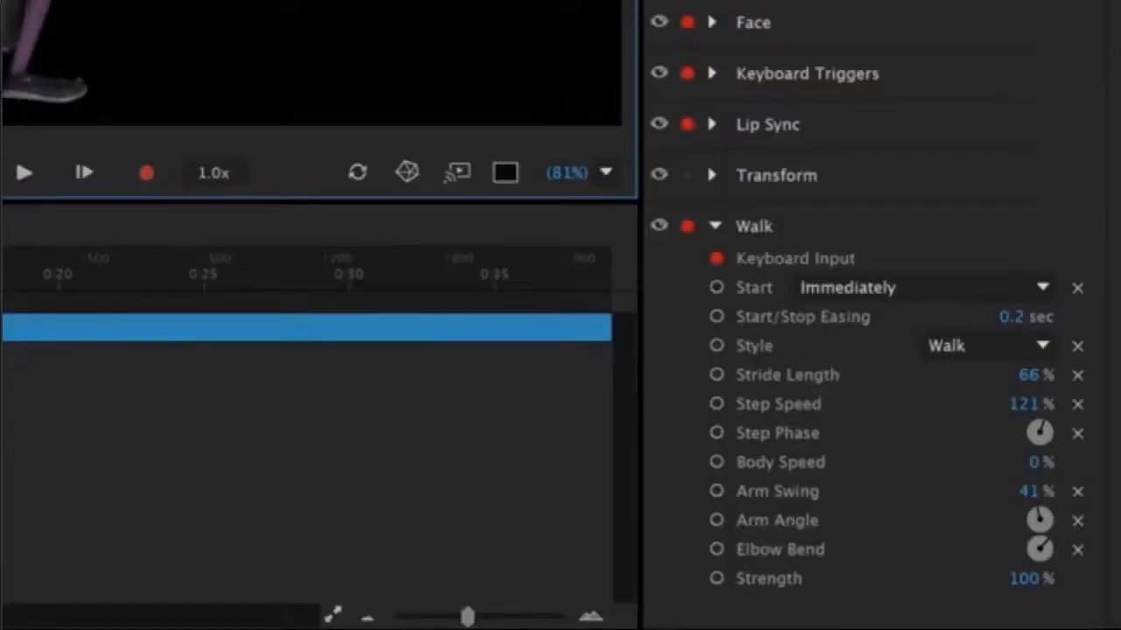
Set the Walk behavior's Start option to With Left & Right Arrow Keys.
left_click(962, 285)
key("Down")
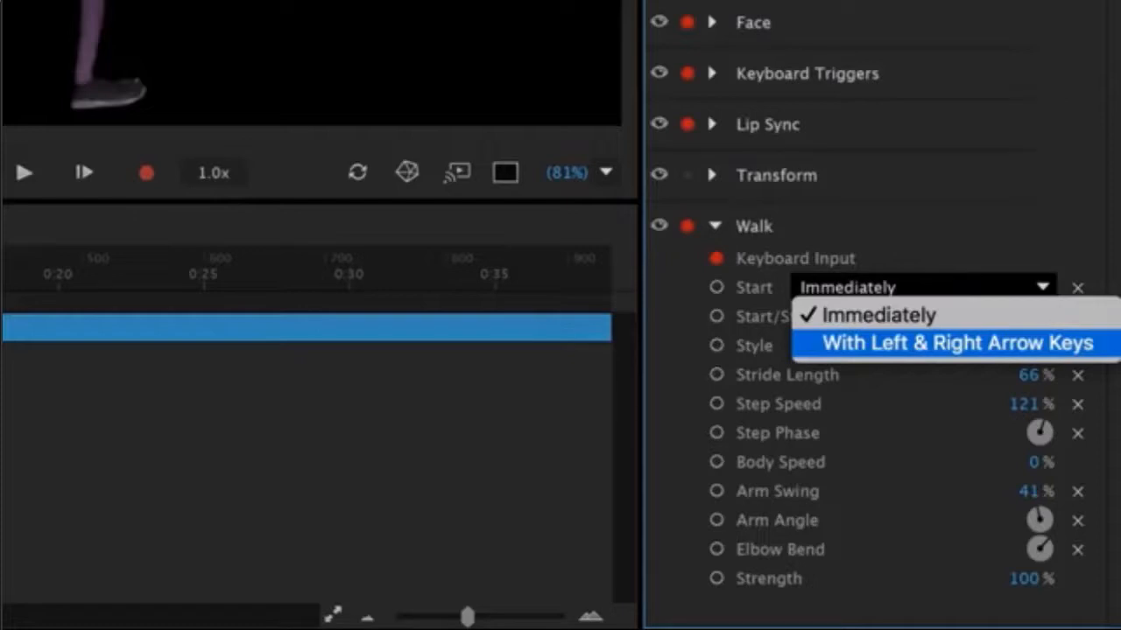
left_click(1112, 348)
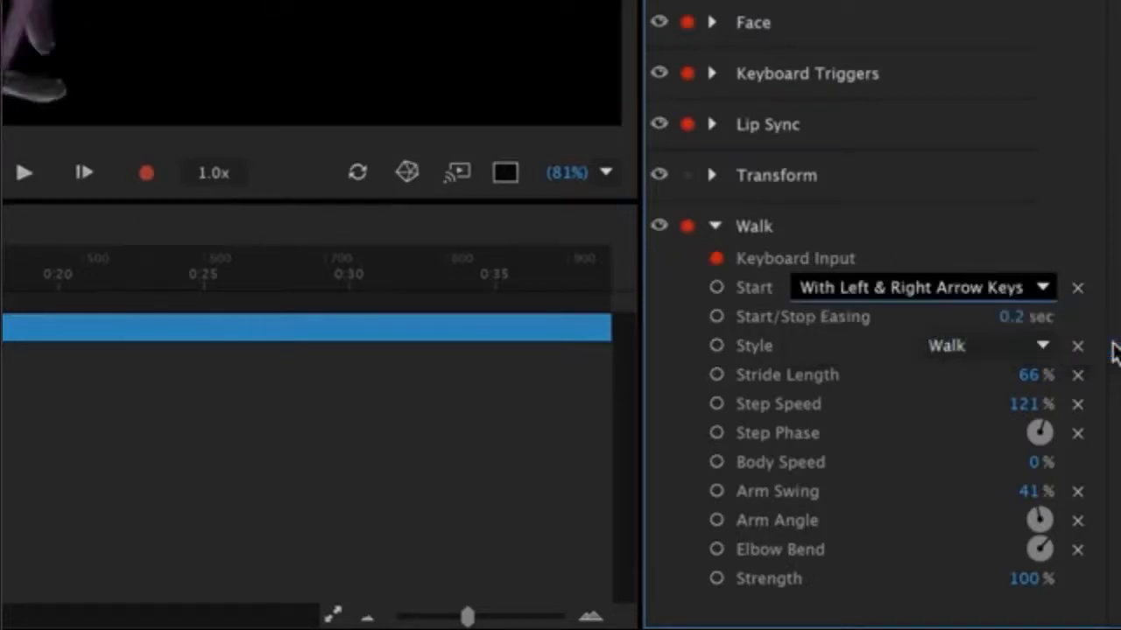
Set the Walk behavior's Body Speed to 100%.
left_click(1046, 460)
type("100")
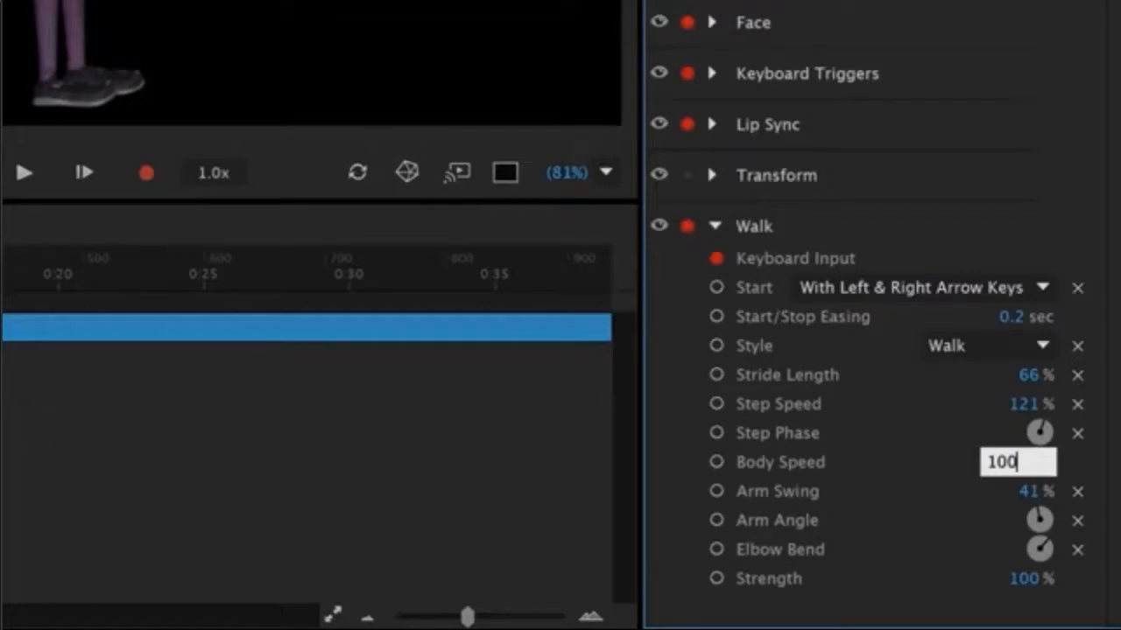
key("Return")
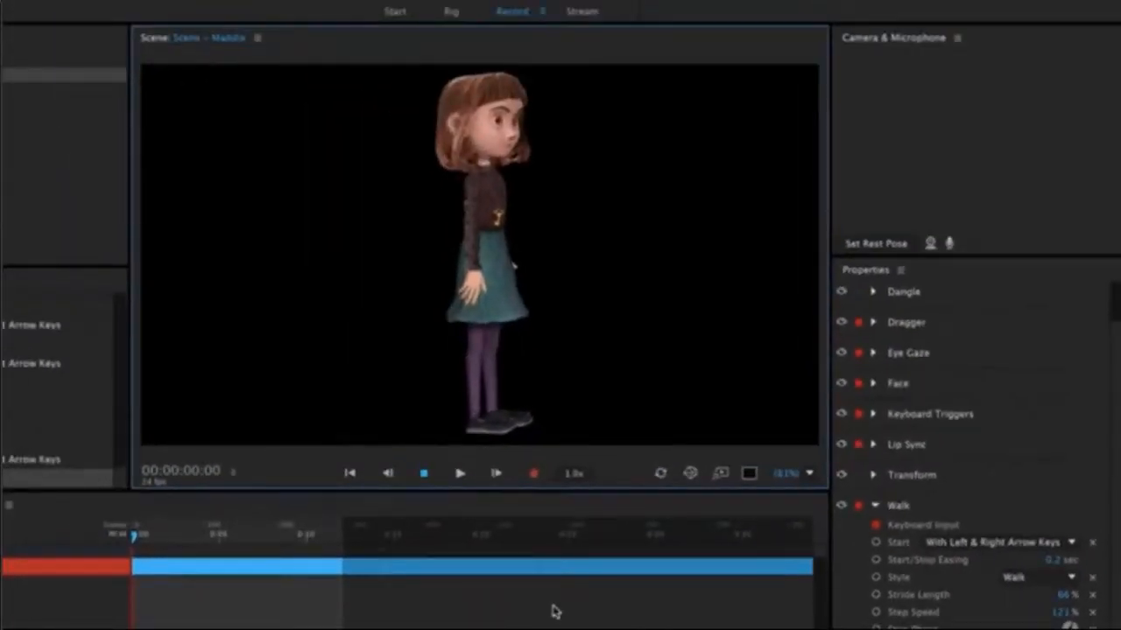
Test the walk by moving the puppet right and left across the scene with the arrow-key controls.
key("Right")
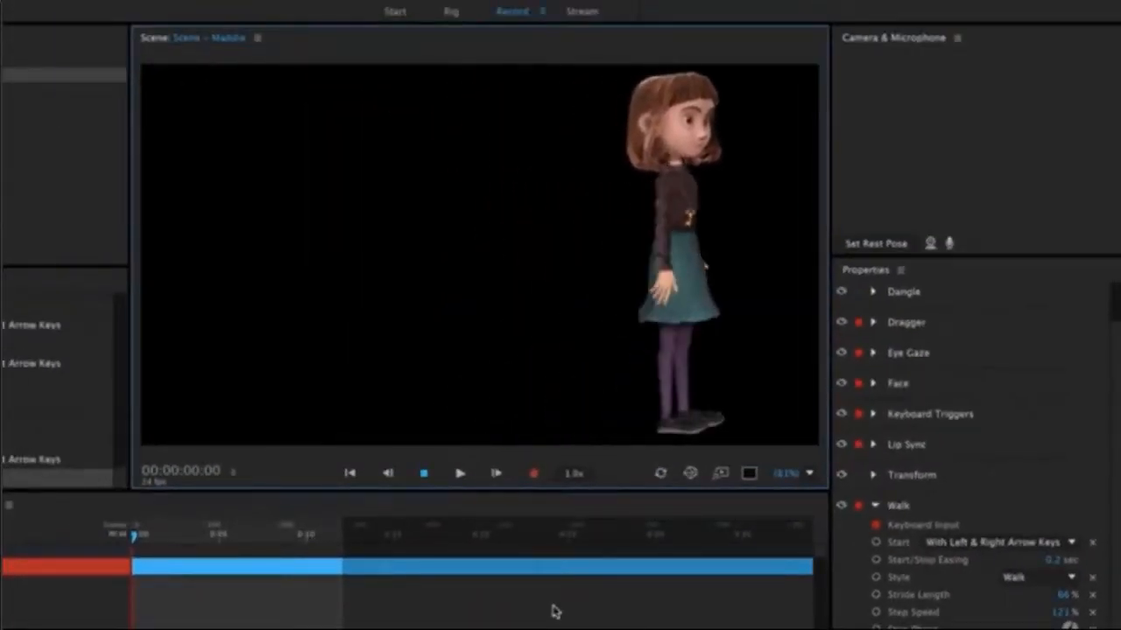
key("Left")
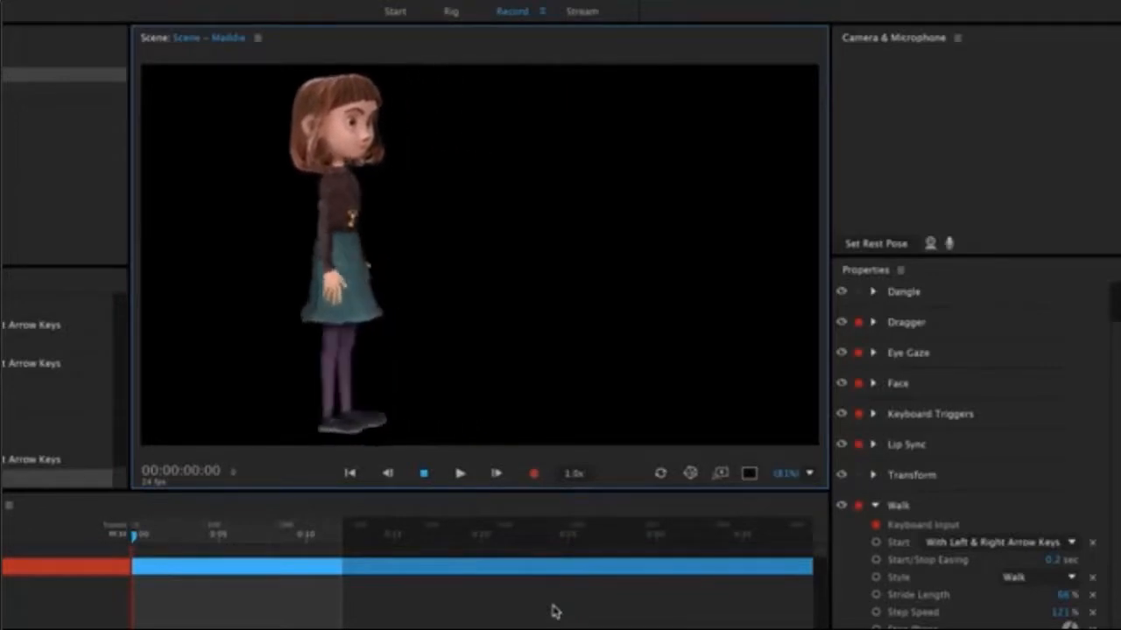
key("Right")
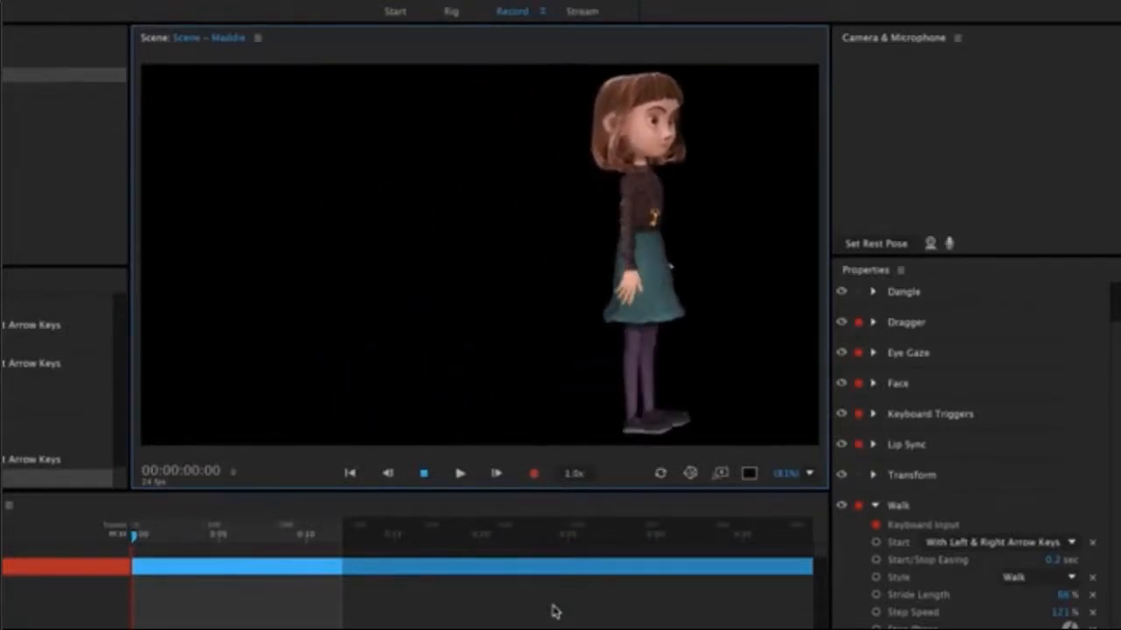
key("Left")
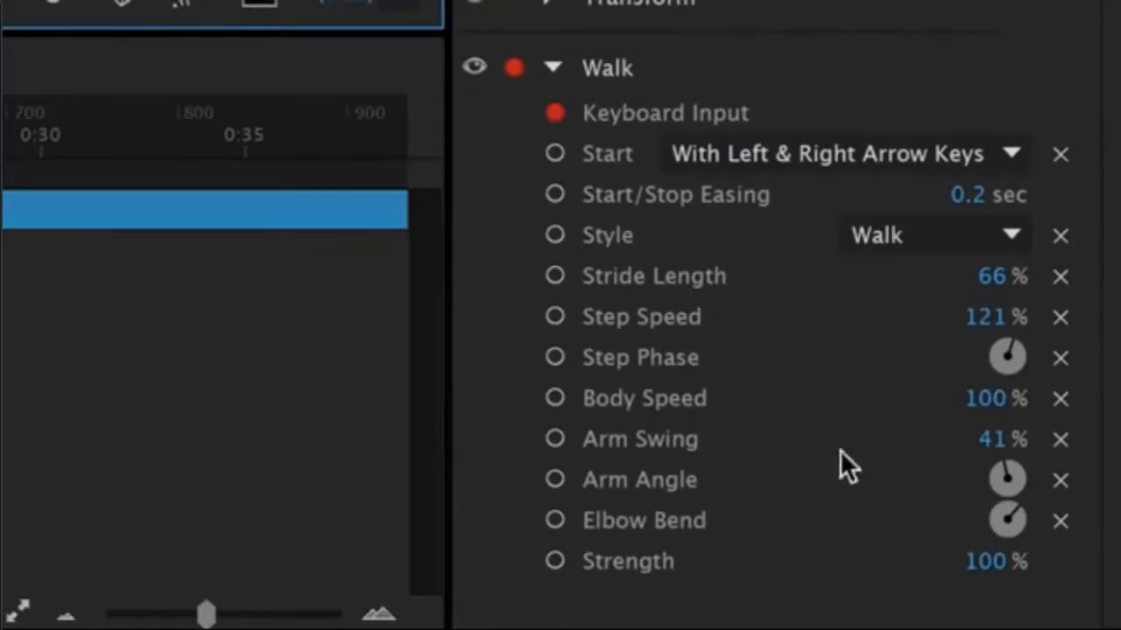
Set the Walk behavior's Body Speed to 67% and adjust its Step Phase, Arm Swing, Arm Angle and Elbow Bend.
left_click_drag(992, 405, 936, 425)
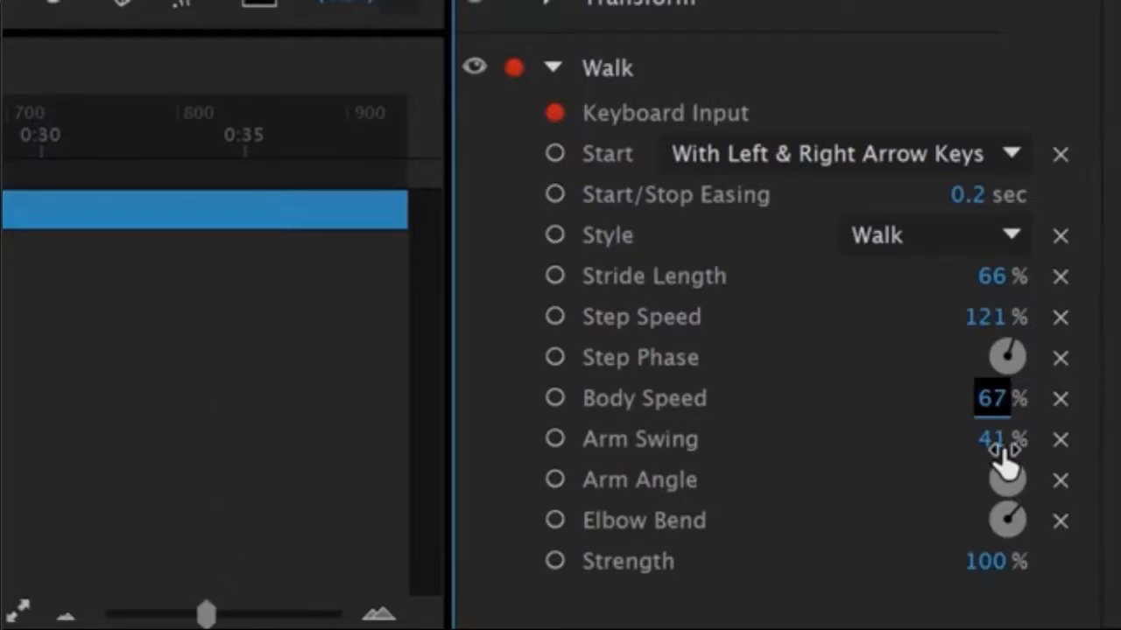
left_click(1000, 442)
left_click_drag(1010, 436, 1017, 435)
left_click_drag(1017, 352, 1071, 380)
left_click(1020, 488)
left_click_drag(1015, 506, 1031, 538)
left_click_drag(1070, 451, 1115, 350)
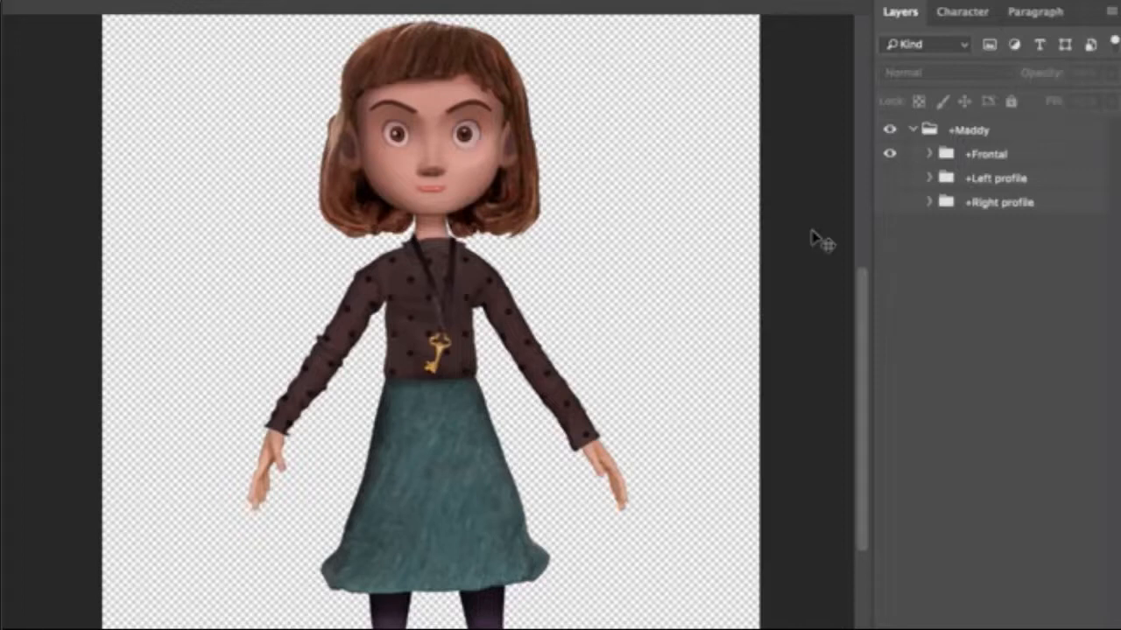
In the Maddy artwork in Photoshop, show only the +Left profile group instead of +Frontal, and after it only the +Right profile group.
left_click(889, 154)
left_click(890, 179)
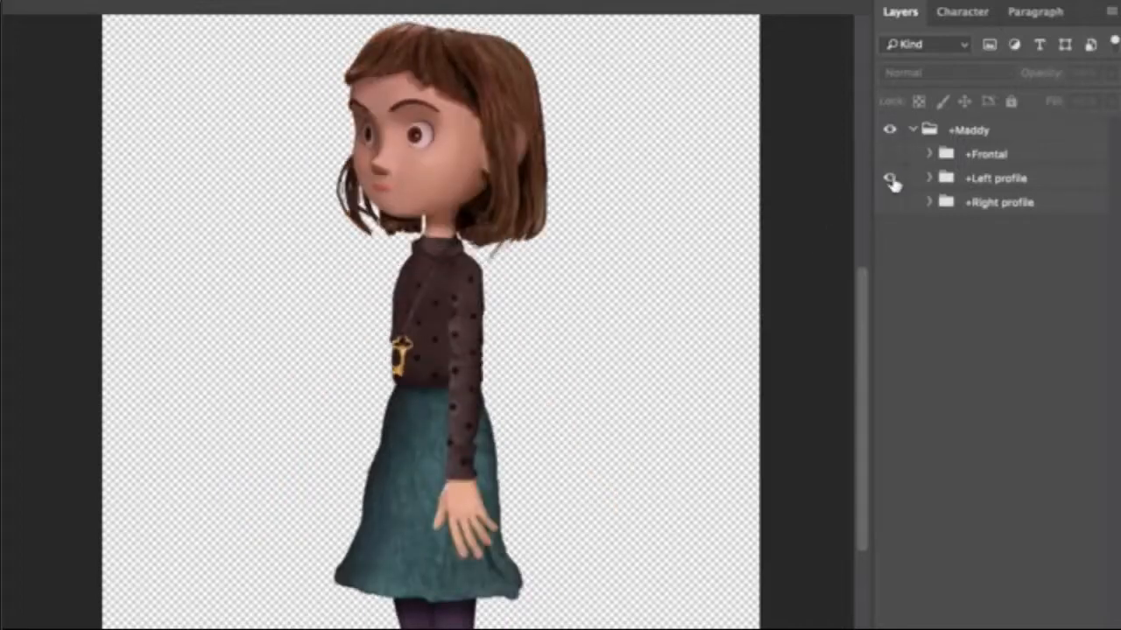
left_click(890, 179)
left_click(890, 202)
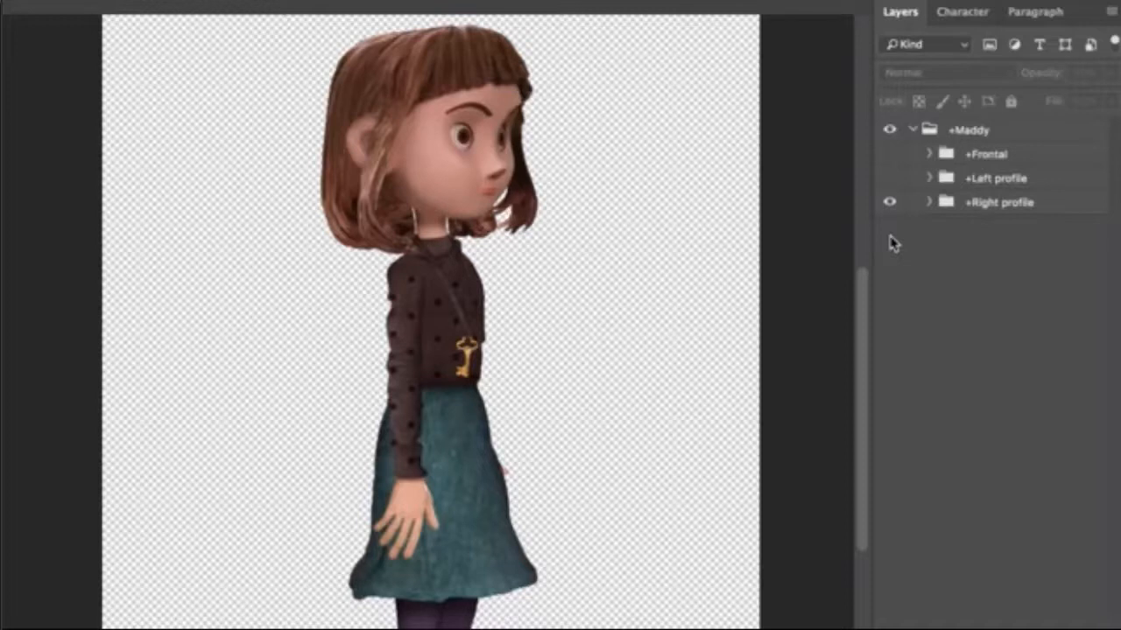
Expand the +Right profile group and its Head and Body subgroups to examine their layer structure.
left_click(930, 202)
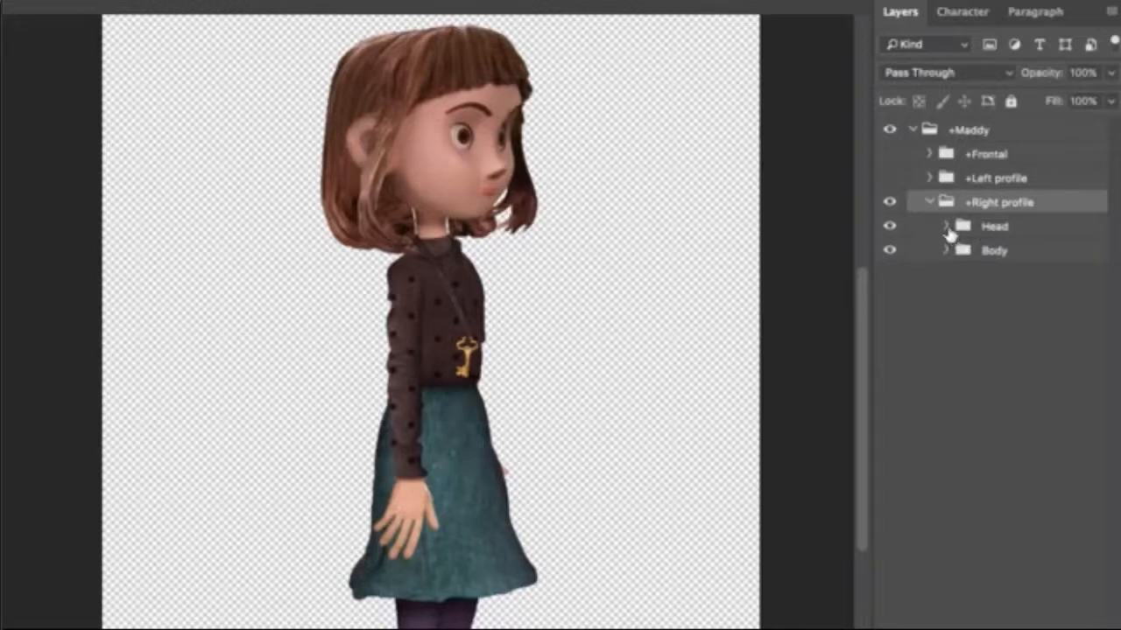
left_click(947, 228)
left_click(947, 323)
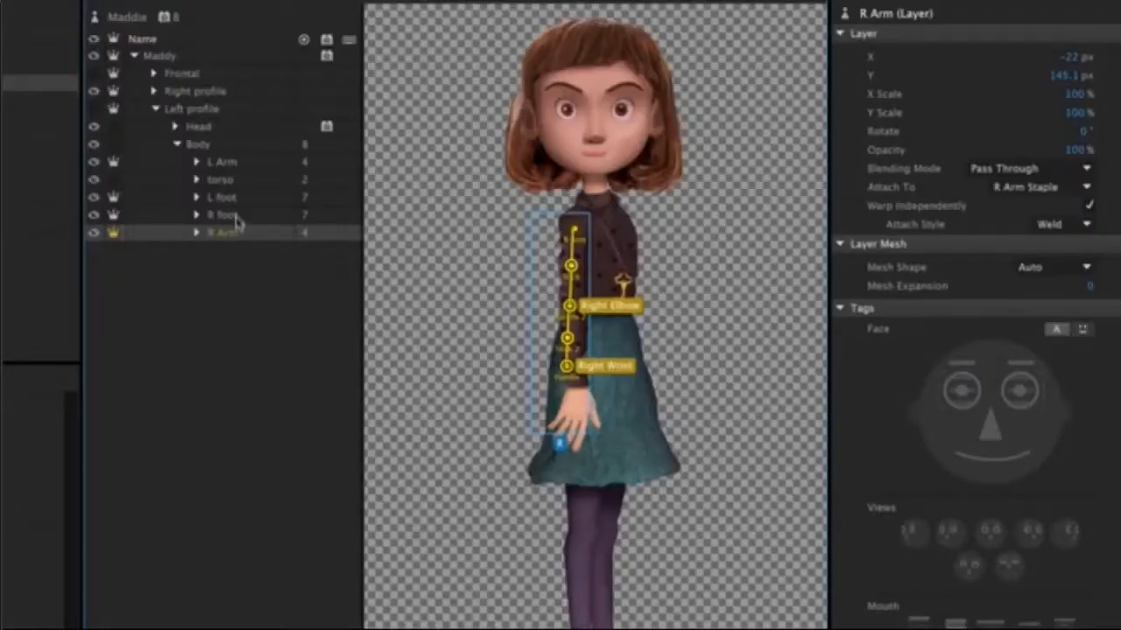
Switch to Character Animator, inspect the R foot, L foot and L Arm rigging in the Left profile, and test walking left.
left_click(234, 216)
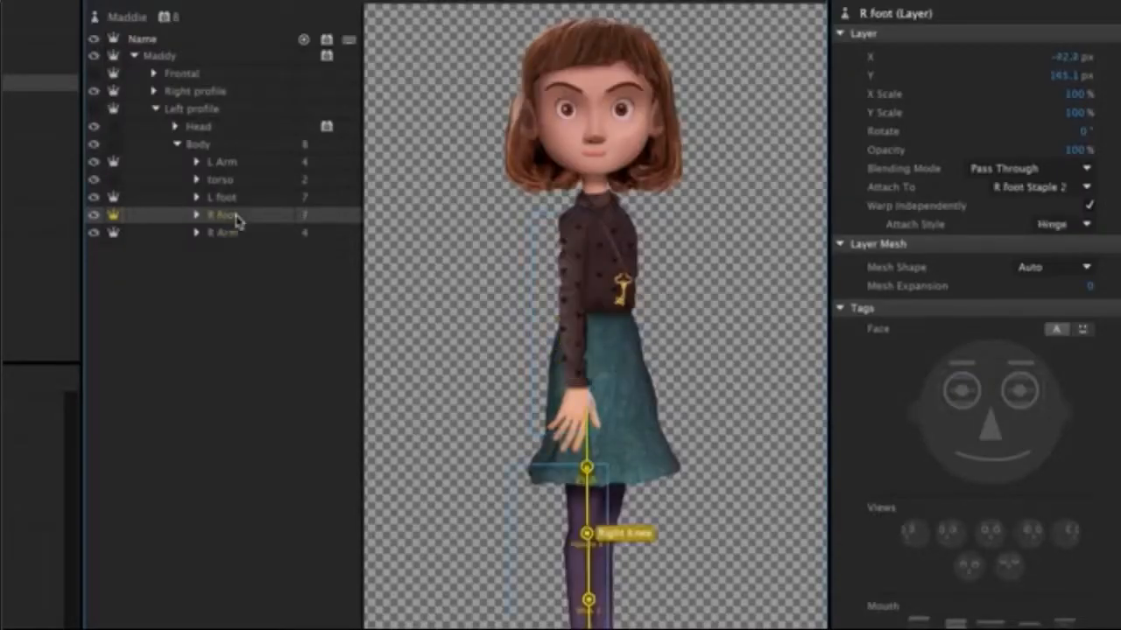
left_click(238, 200)
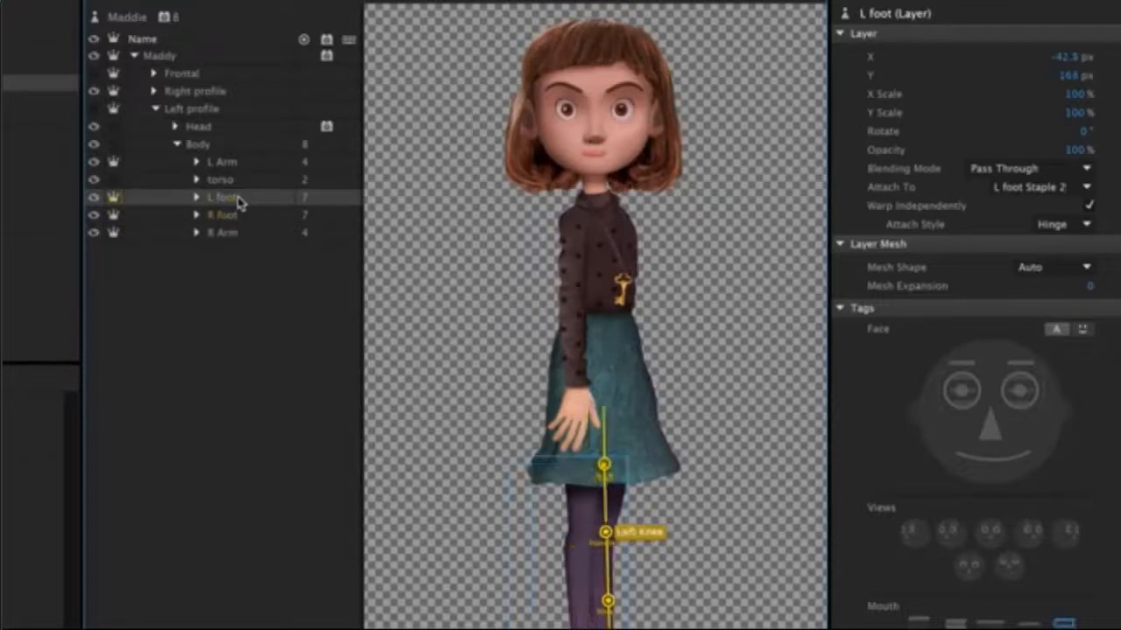
left_click(229, 165)
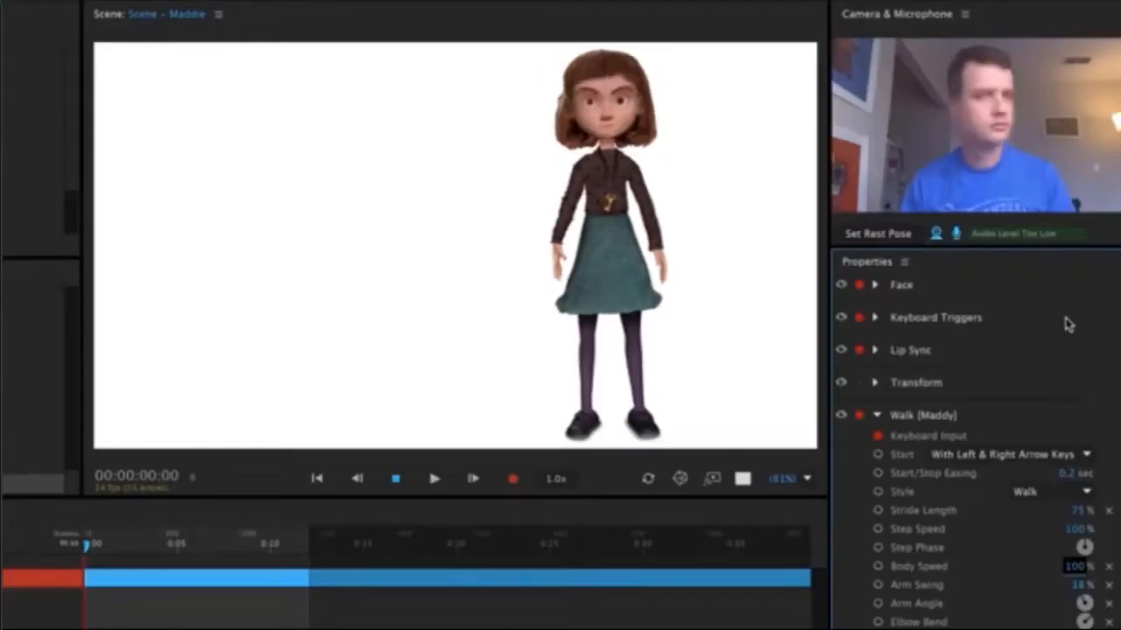
key("Left")
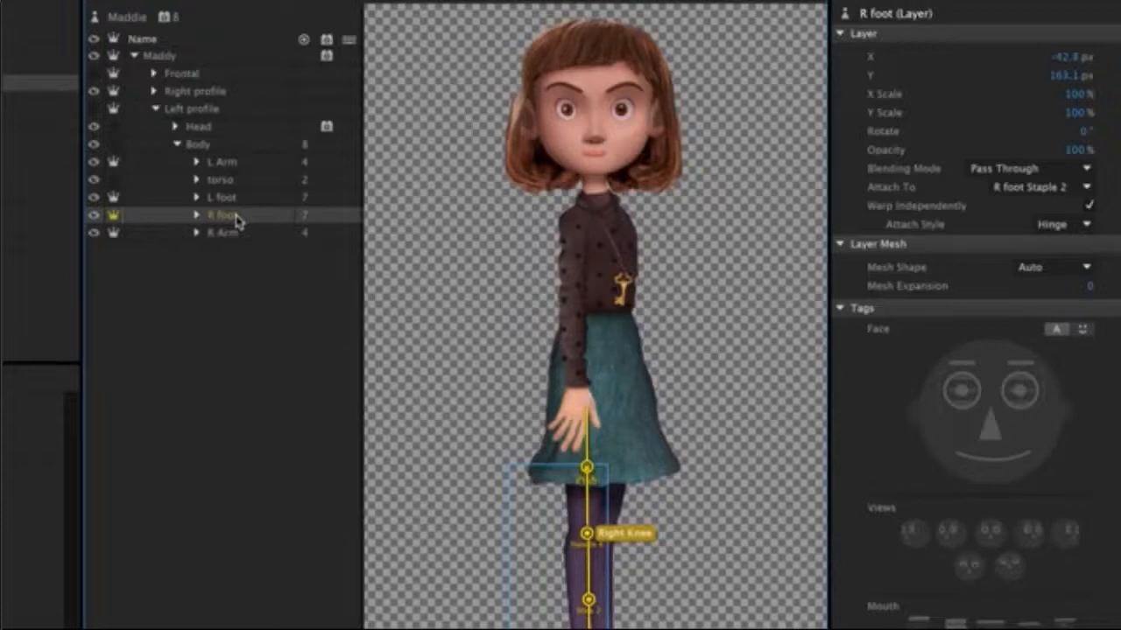
Review the L foot and L Arm layers' rigging, and walk the puppet left and right in the Scene - Maddie scene.
left_click(236, 200)
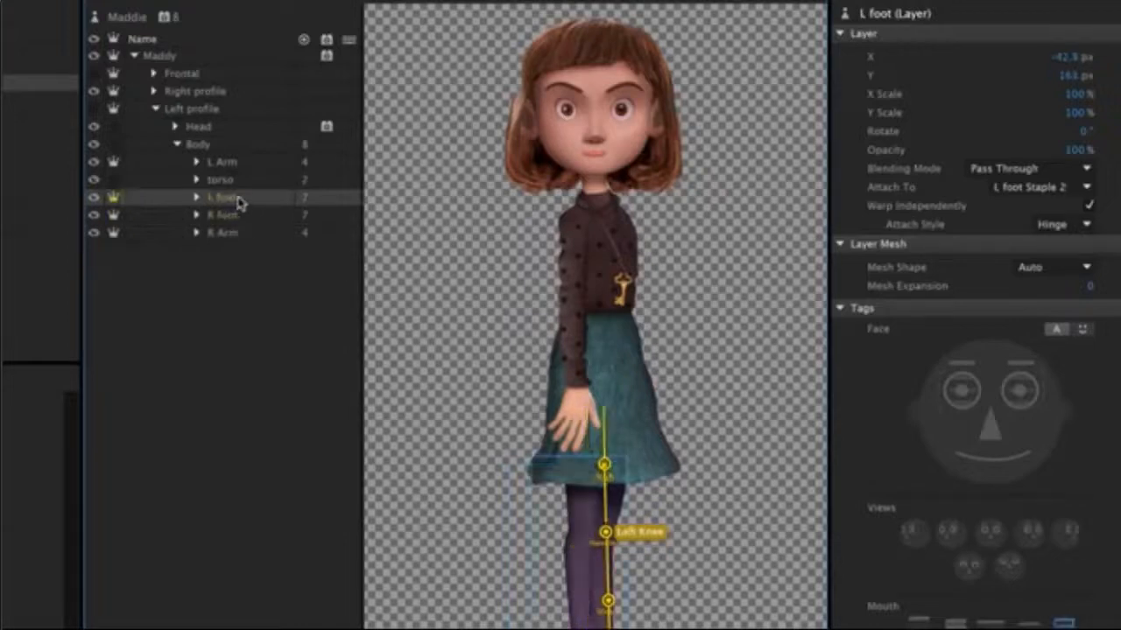
left_click(231, 166)
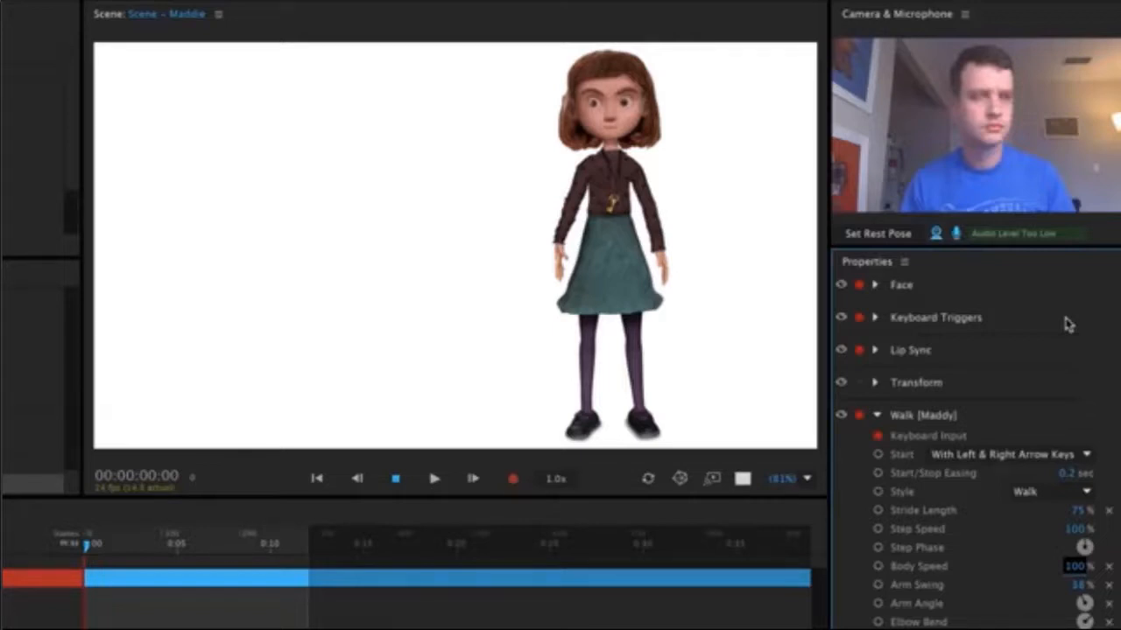
key("Left")
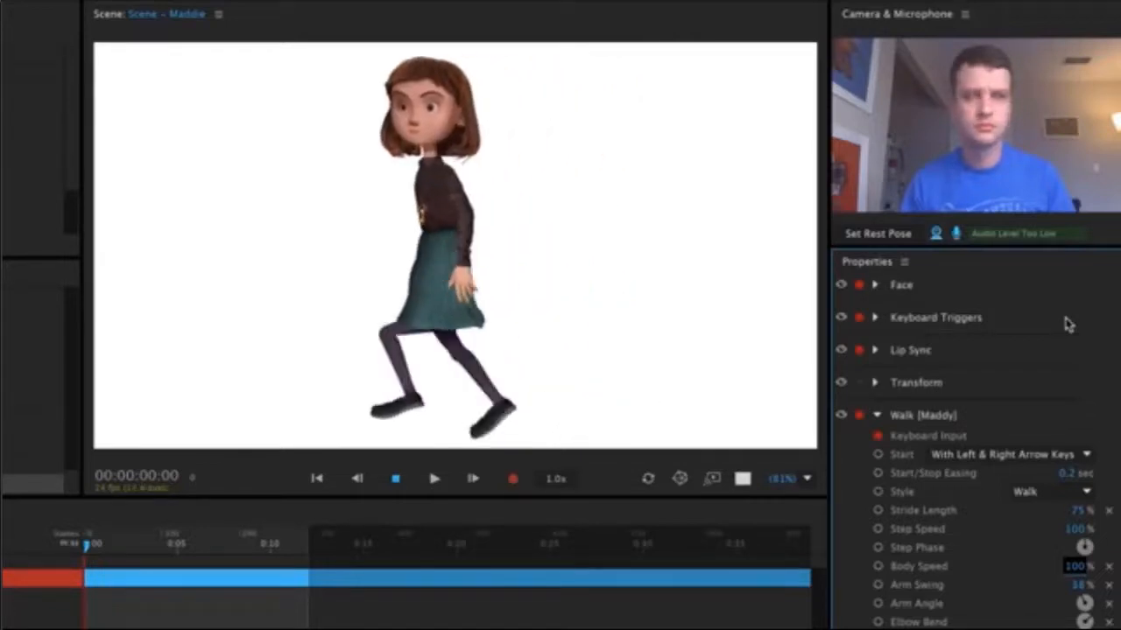
key("Right")
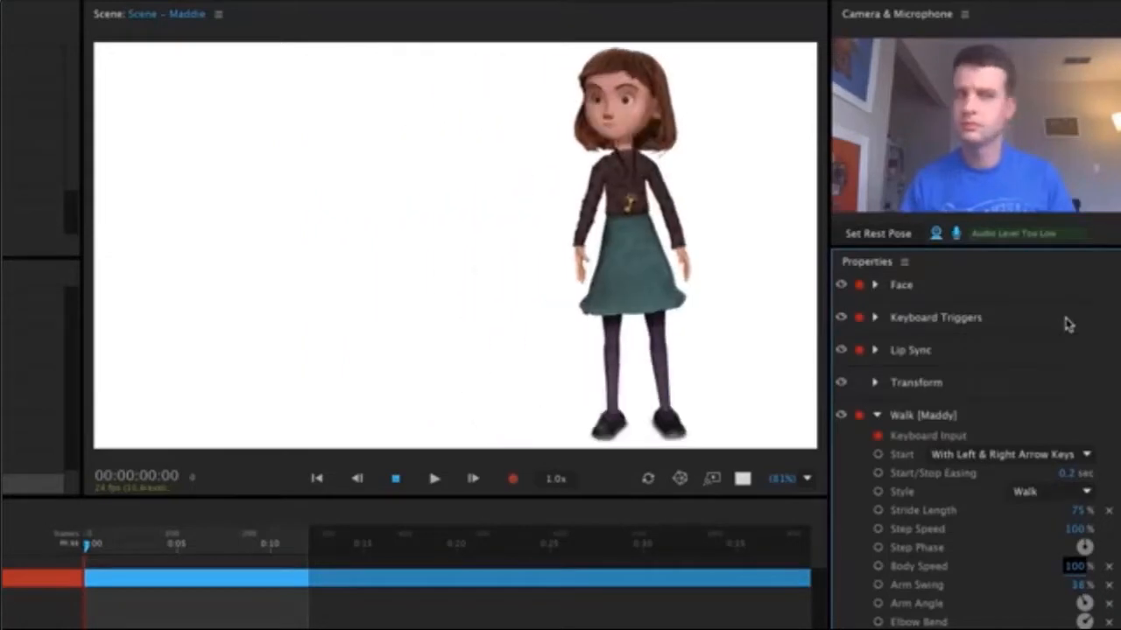
Walk the puppet right and left through the street background of the 06 Maddie scene.
key("Right")
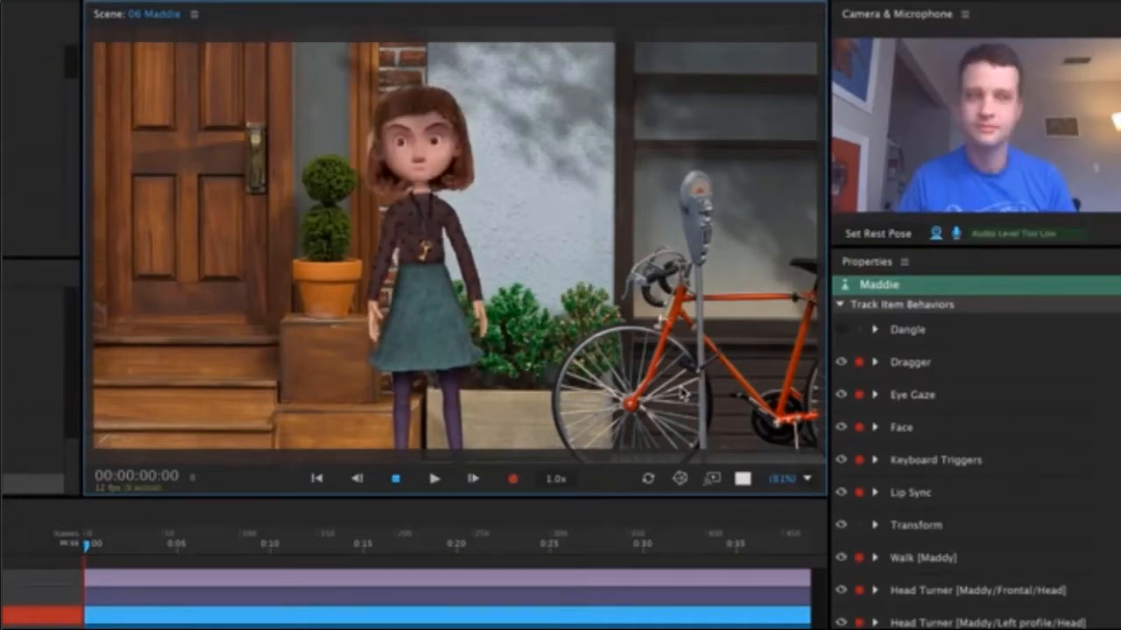
key("Left")
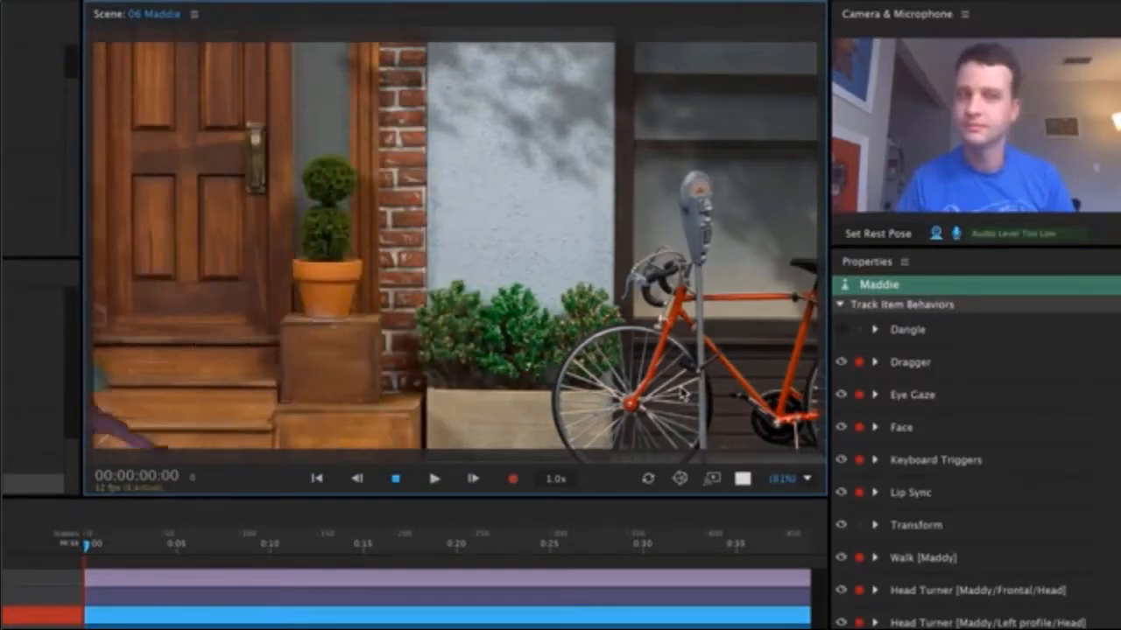
key("Right")
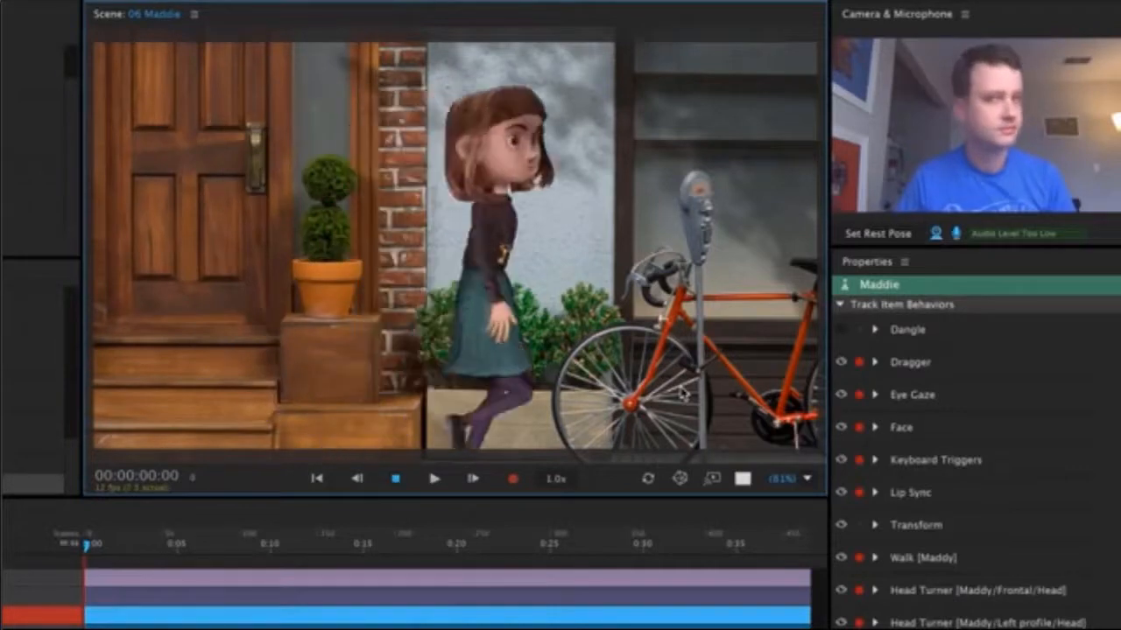